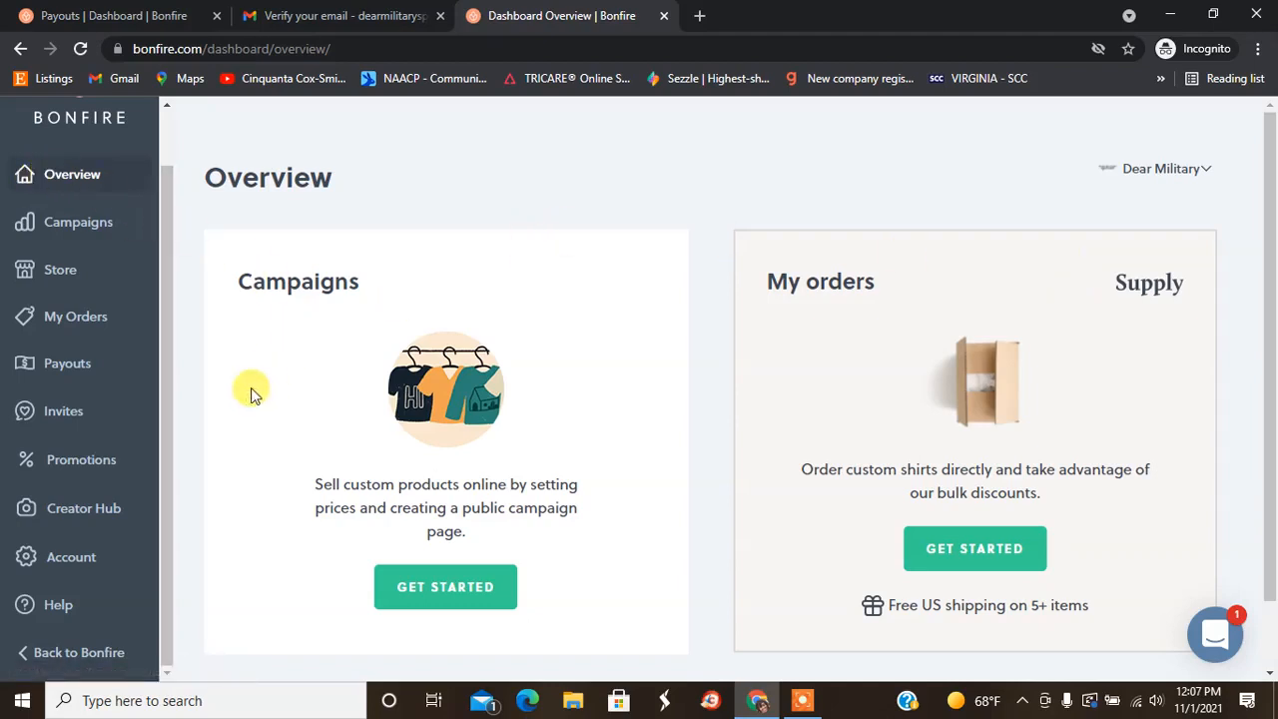
Step: Start a new campaign design with the option to design or upload artwork, and dismiss the YouTube promotion banner
left_click(454, 590)
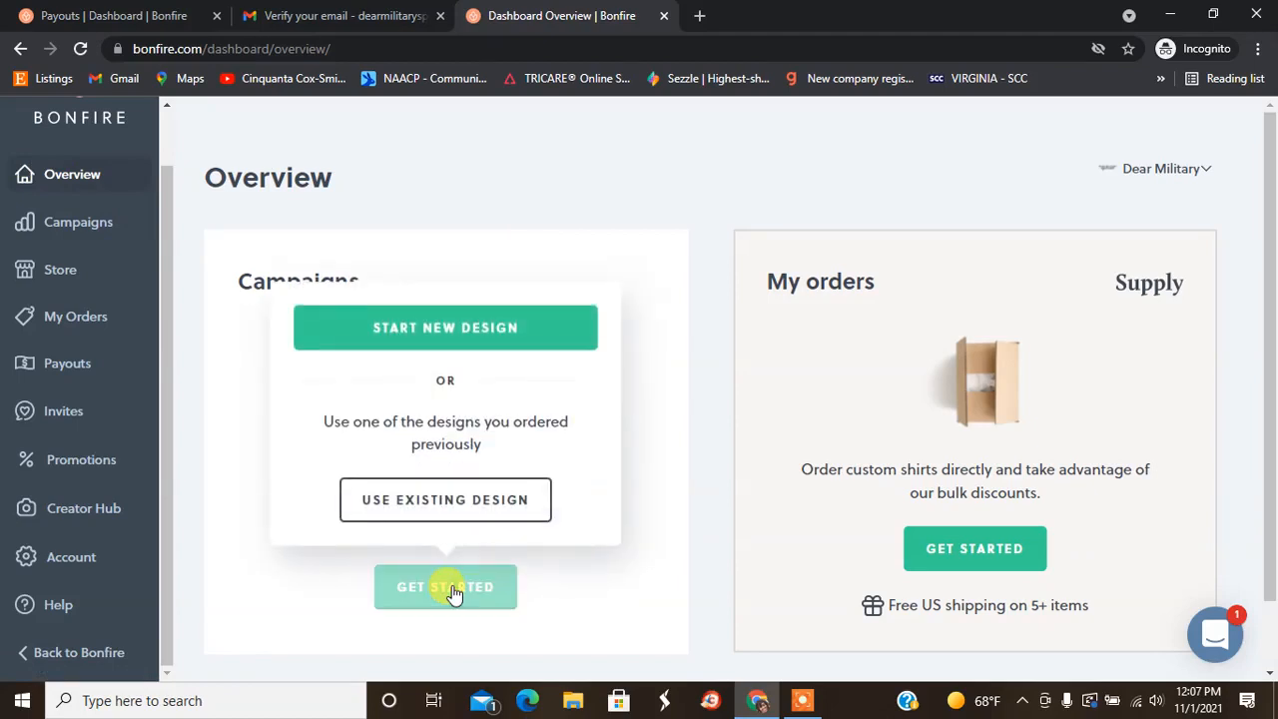
left_click(433, 335)
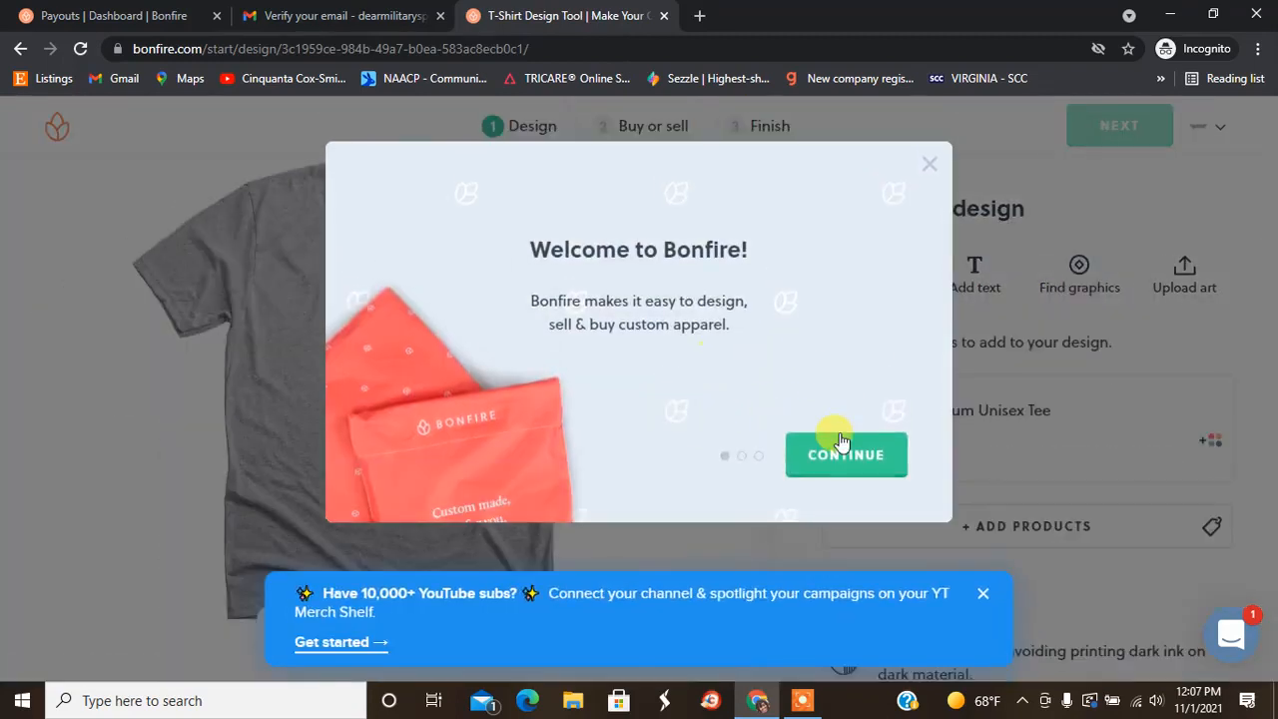
left_click(821, 467)
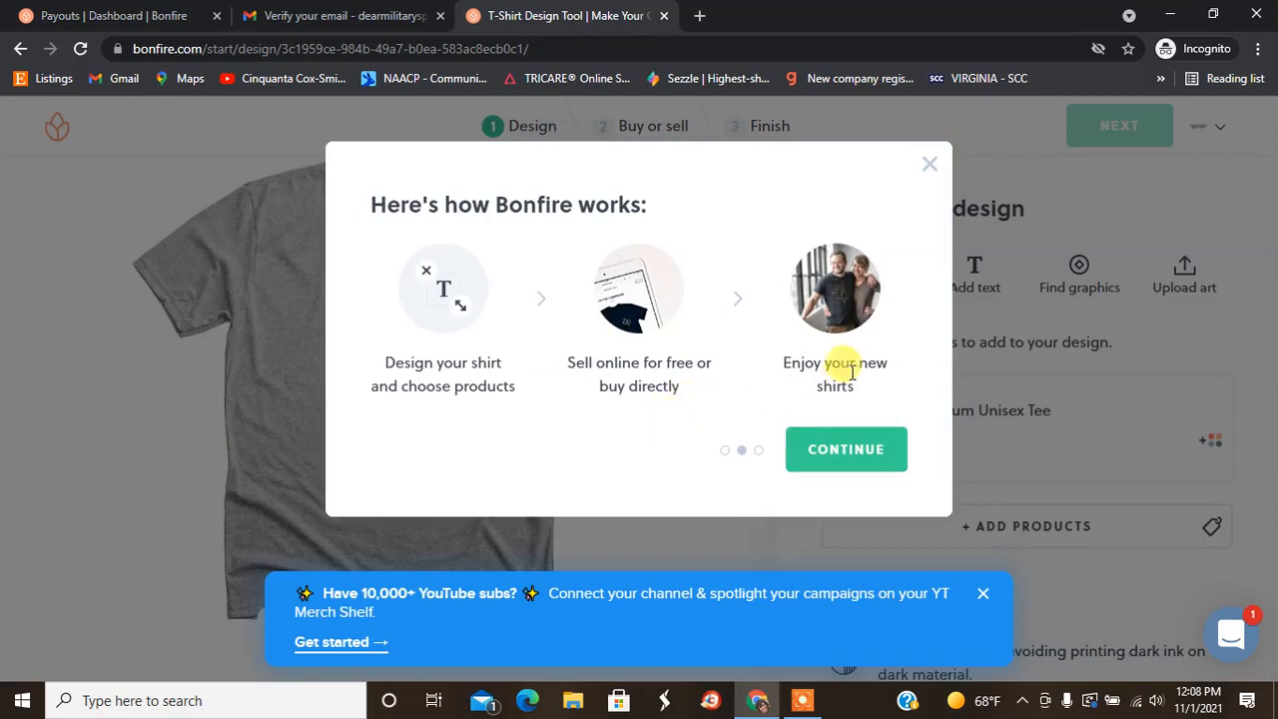
left_click(845, 455)
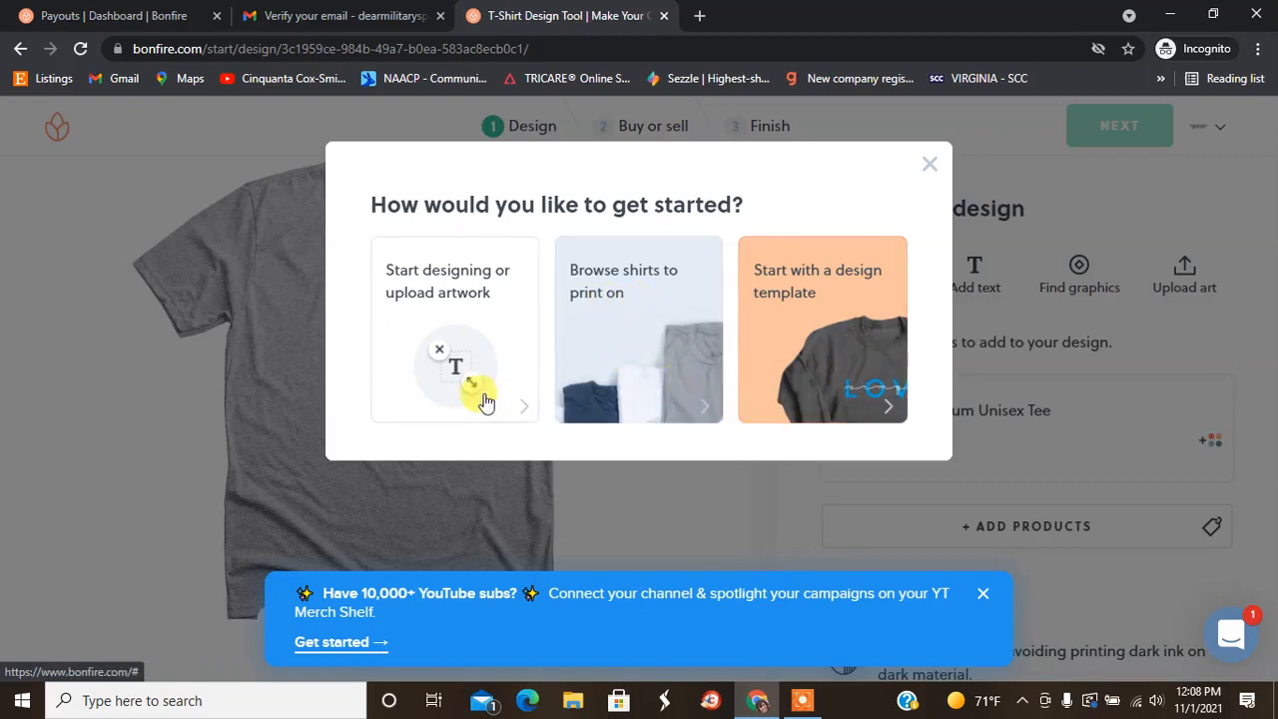
left_click(431, 387)
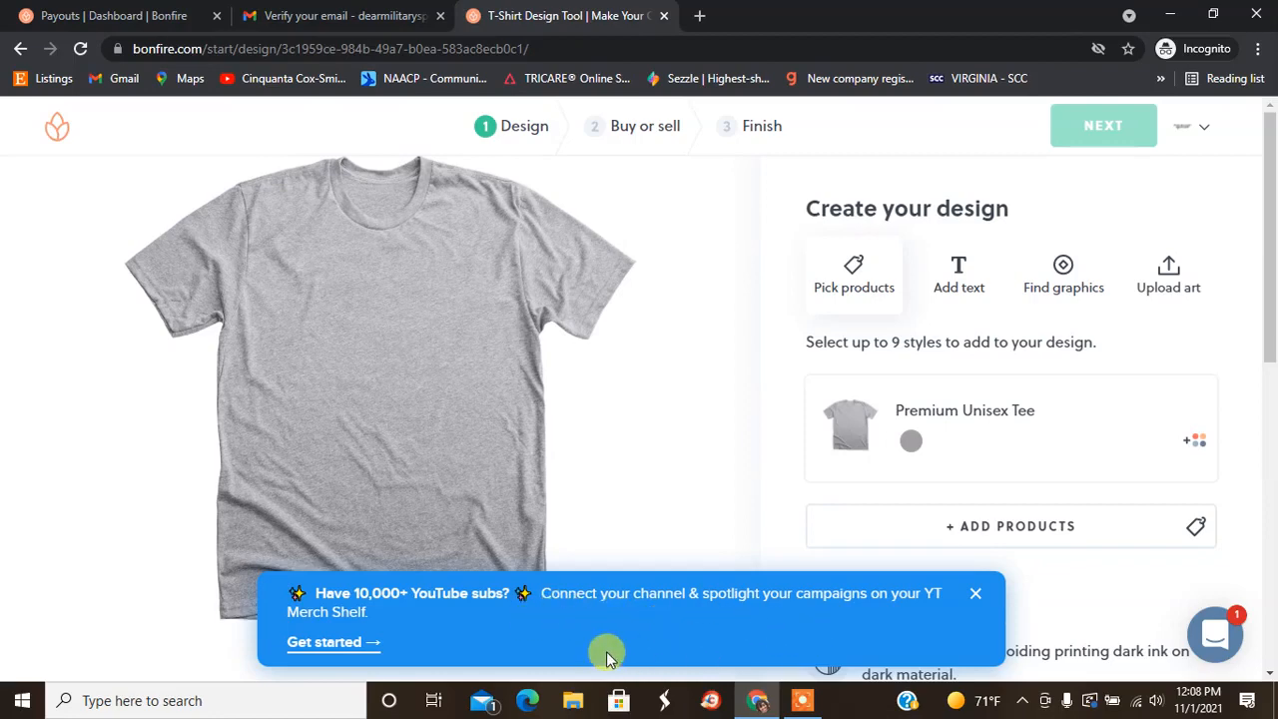
left_click(975, 596)
Step: Upload DMS LOGO.png as artwork for the shirt, agreeing to the legal rights statement
left_click(1168, 278)
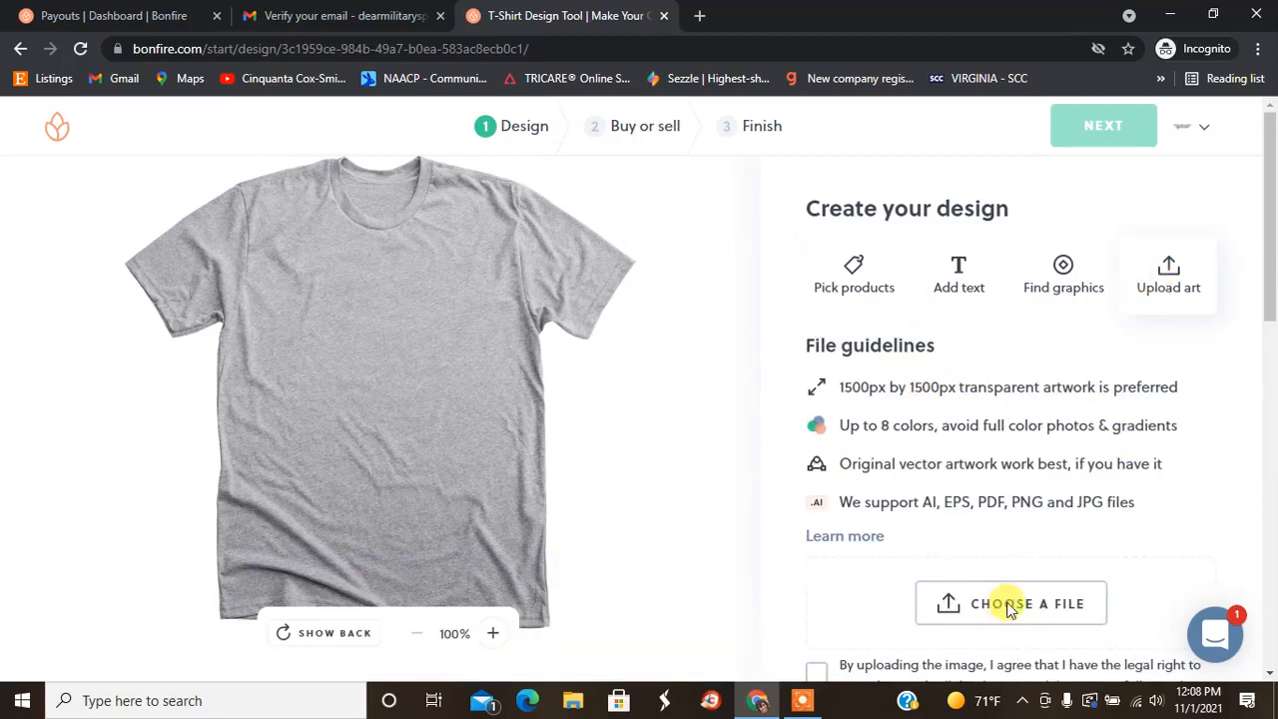
left_click(1010, 605)
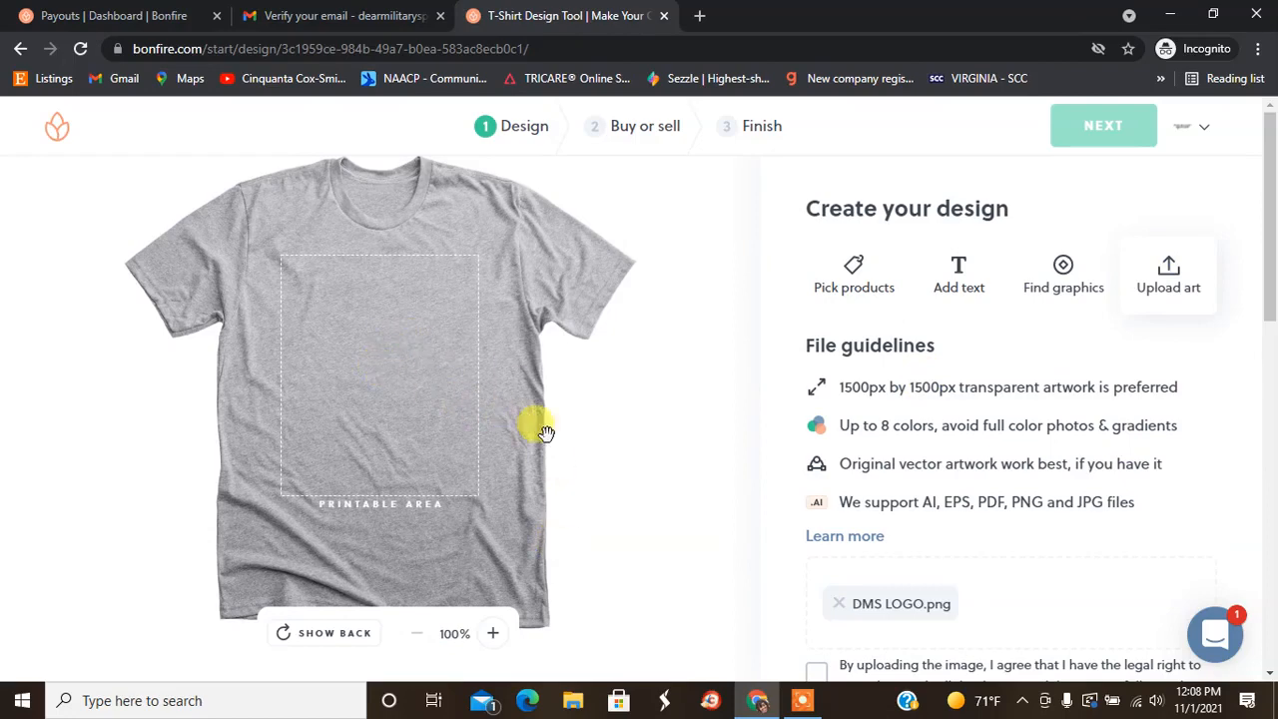
scroll(1161, 336, "down", 2)
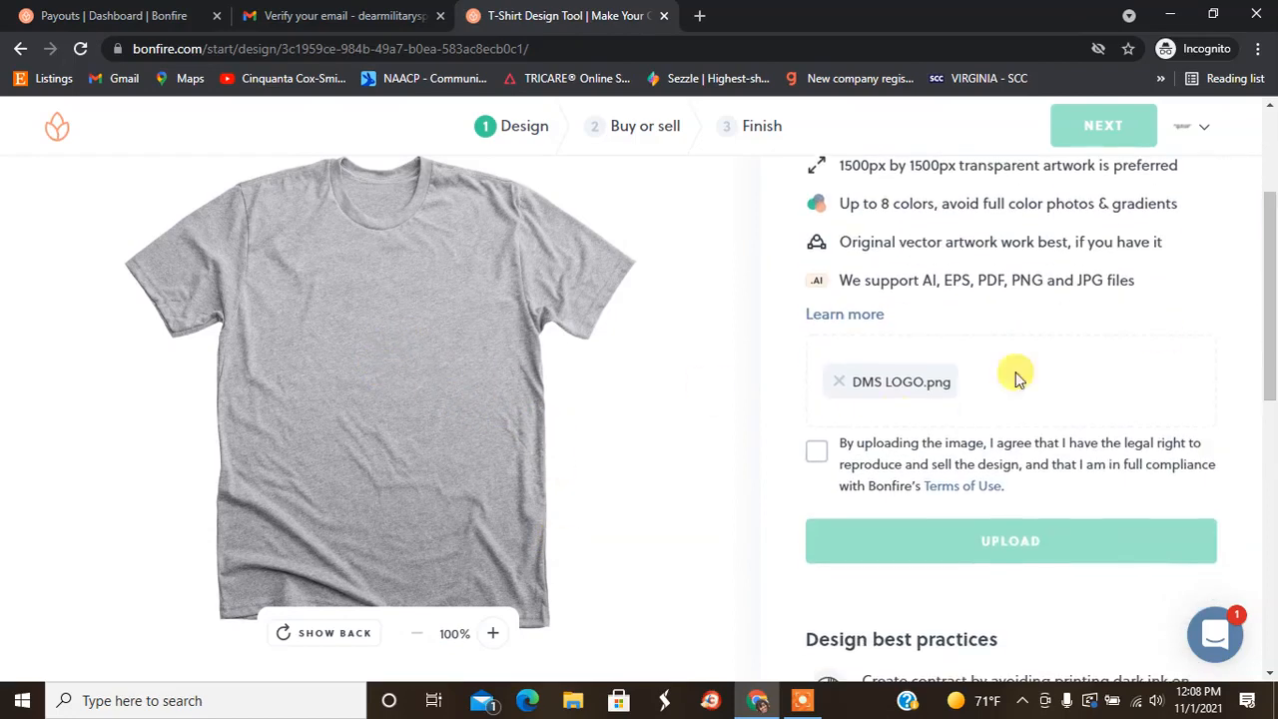
left_click(815, 450)
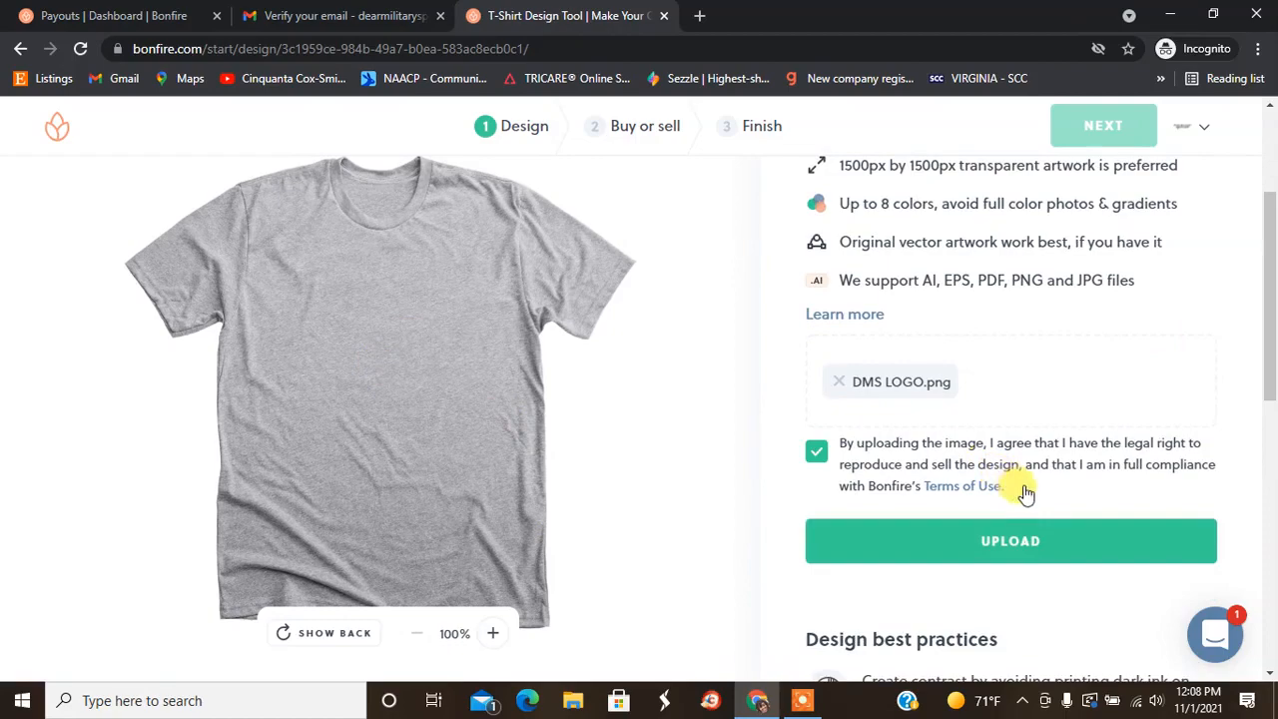
left_click(960, 548)
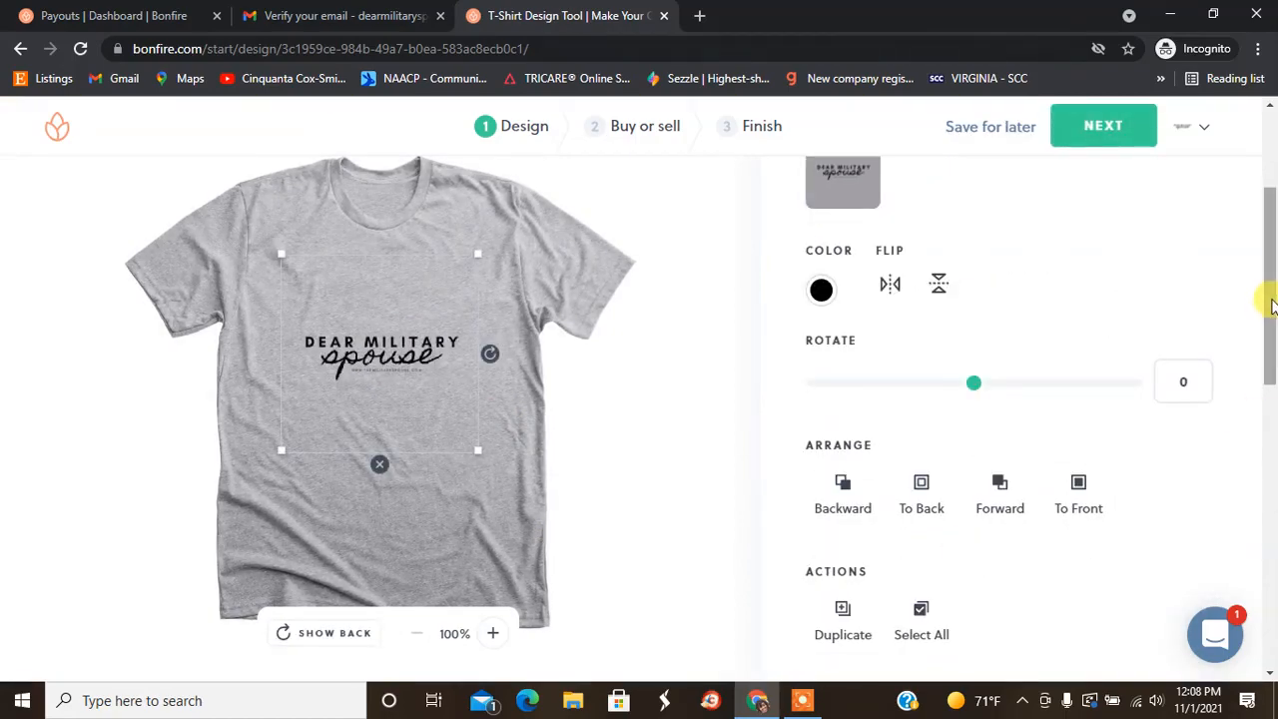
Step: Enlarge the logo slightly and centre it higher on the shirt's chest
left_click_drag(475, 250, 513, 233)
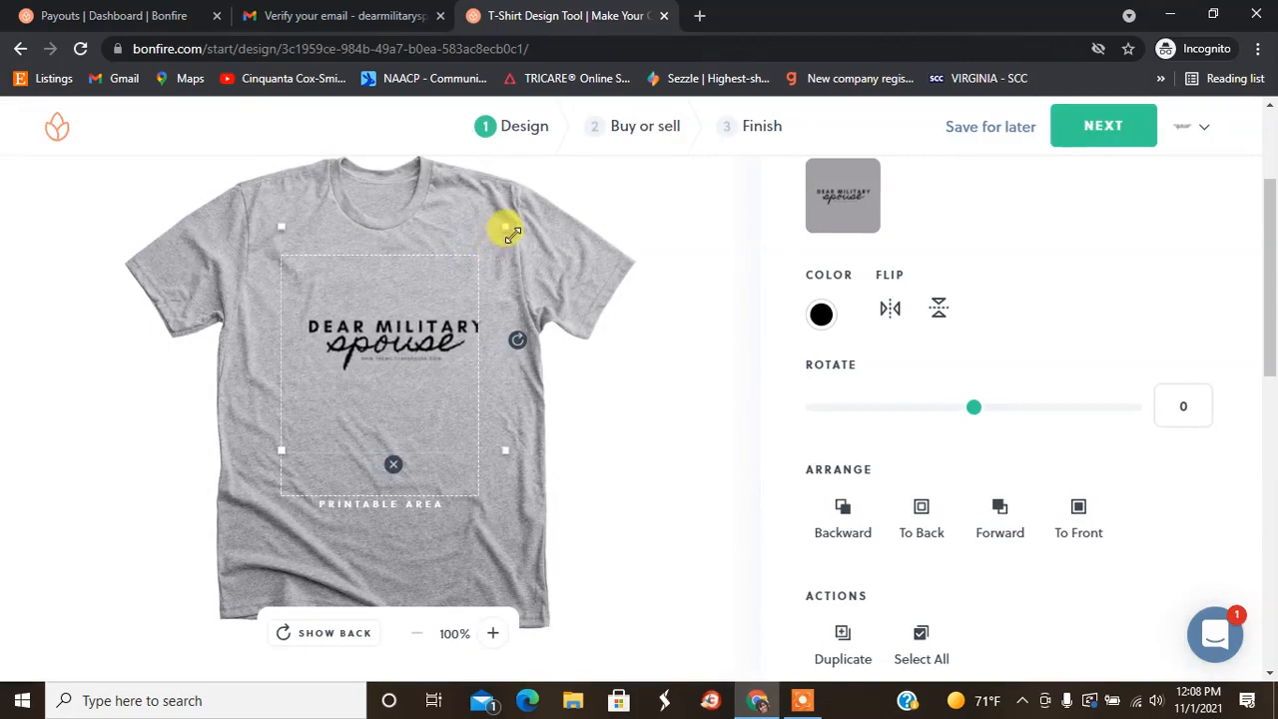
left_click_drag(414, 340, 401, 304)
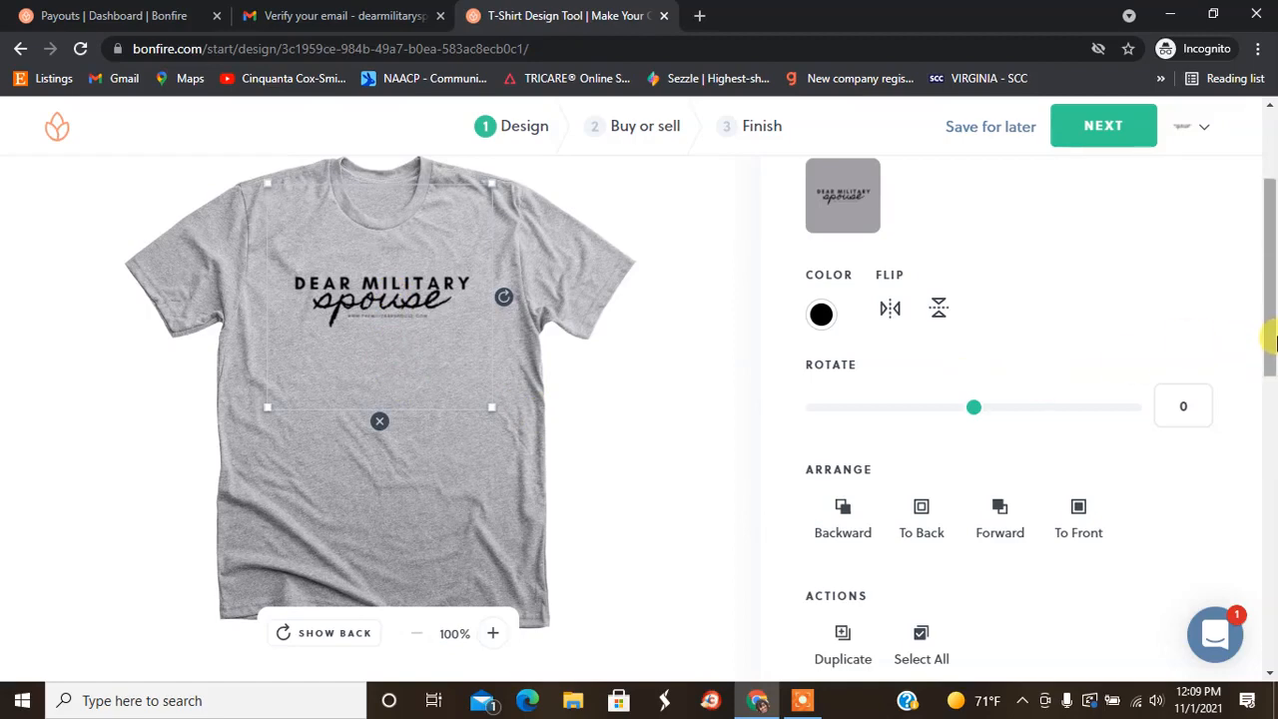
Step: Try dark gold as the logo color, then set it back to black
scroll(1270, 342, "up", 2)
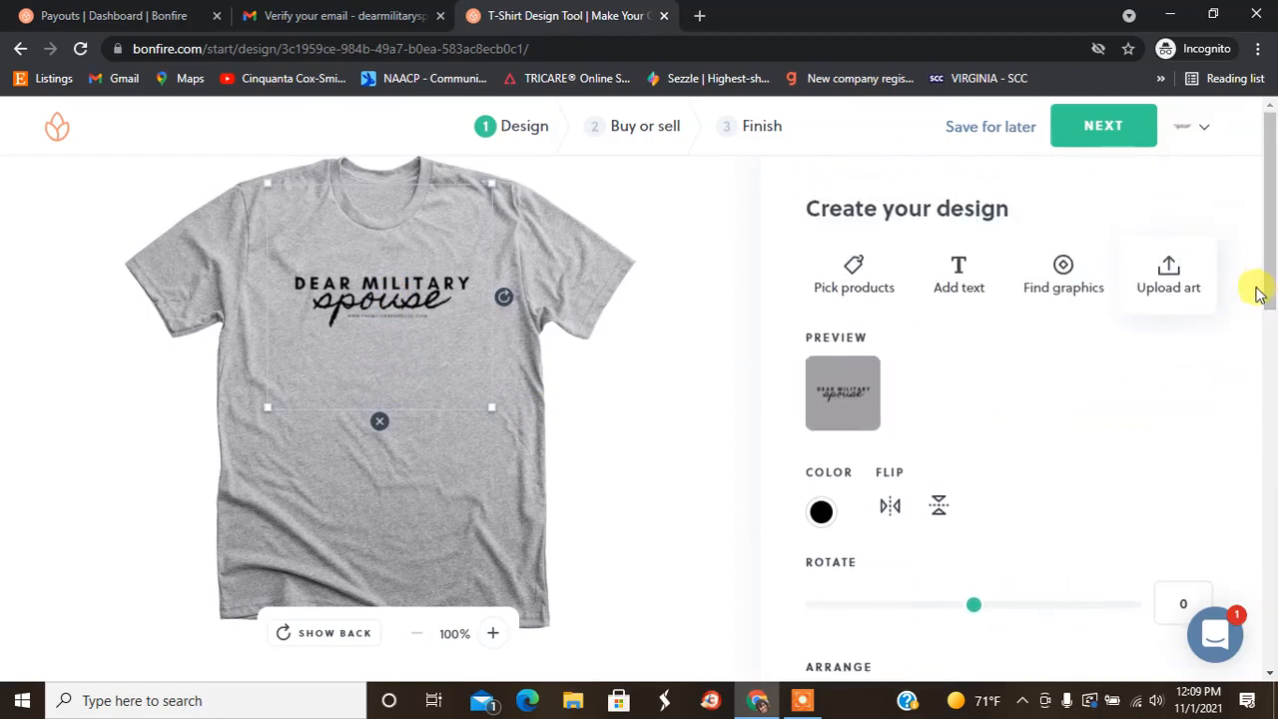
scroll(1263, 258, "down", 2)
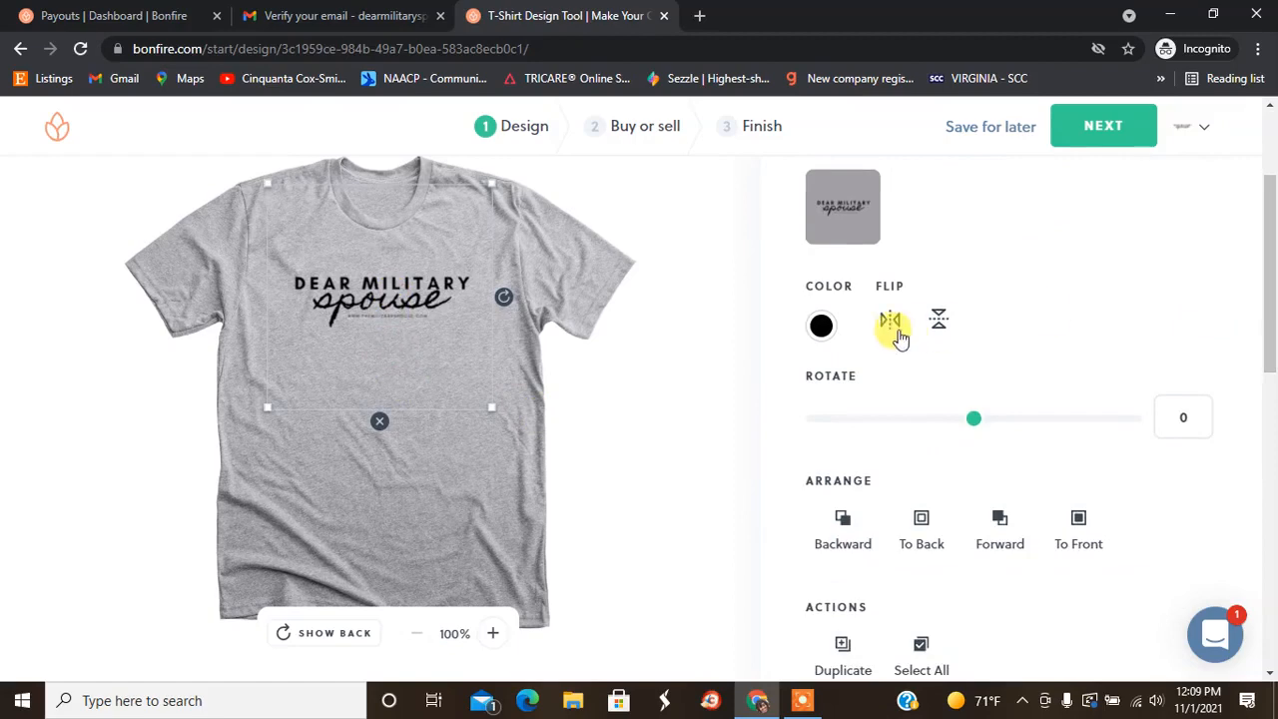
left_click(820, 325)
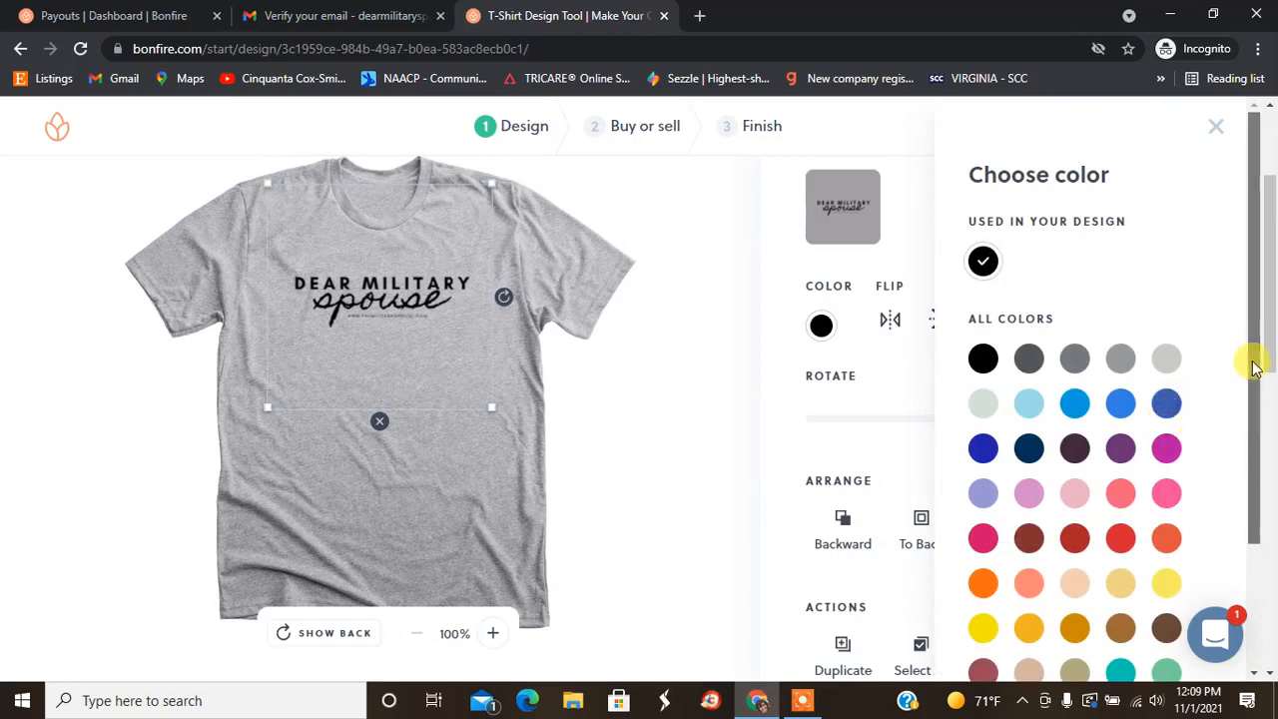
left_click_drag(1255, 368, 1249, 428)
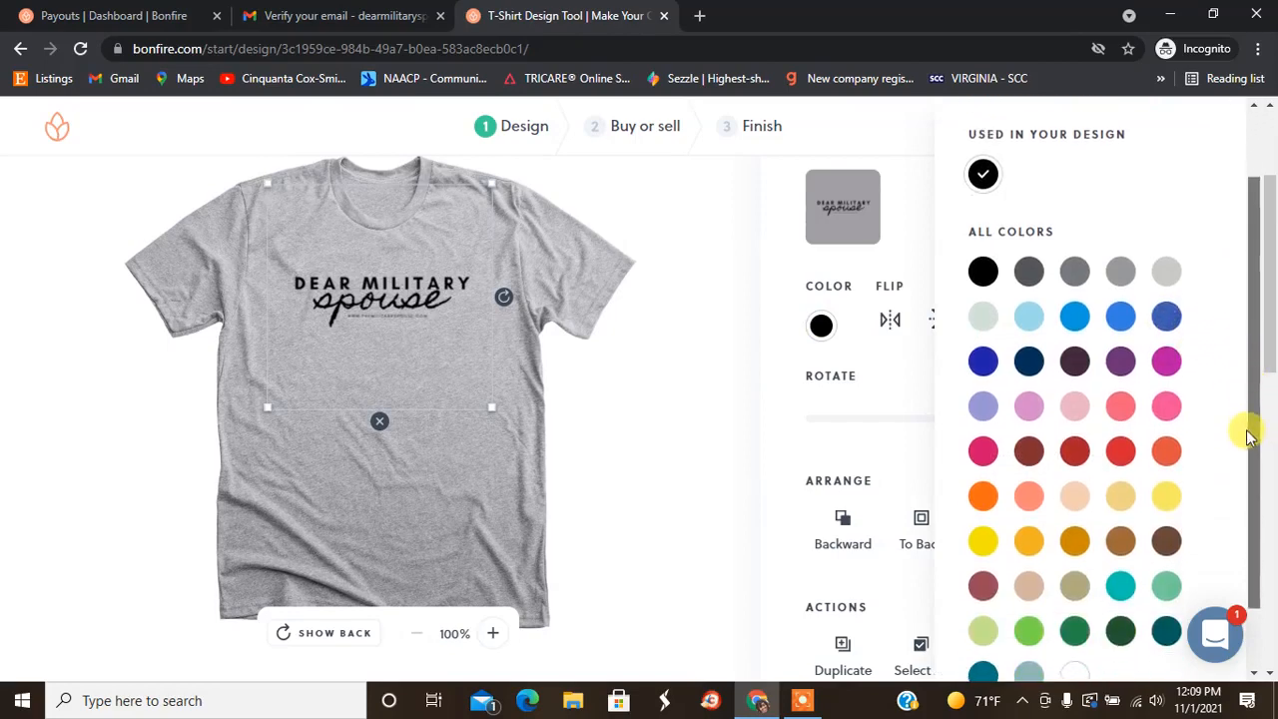
left_click(1076, 518)
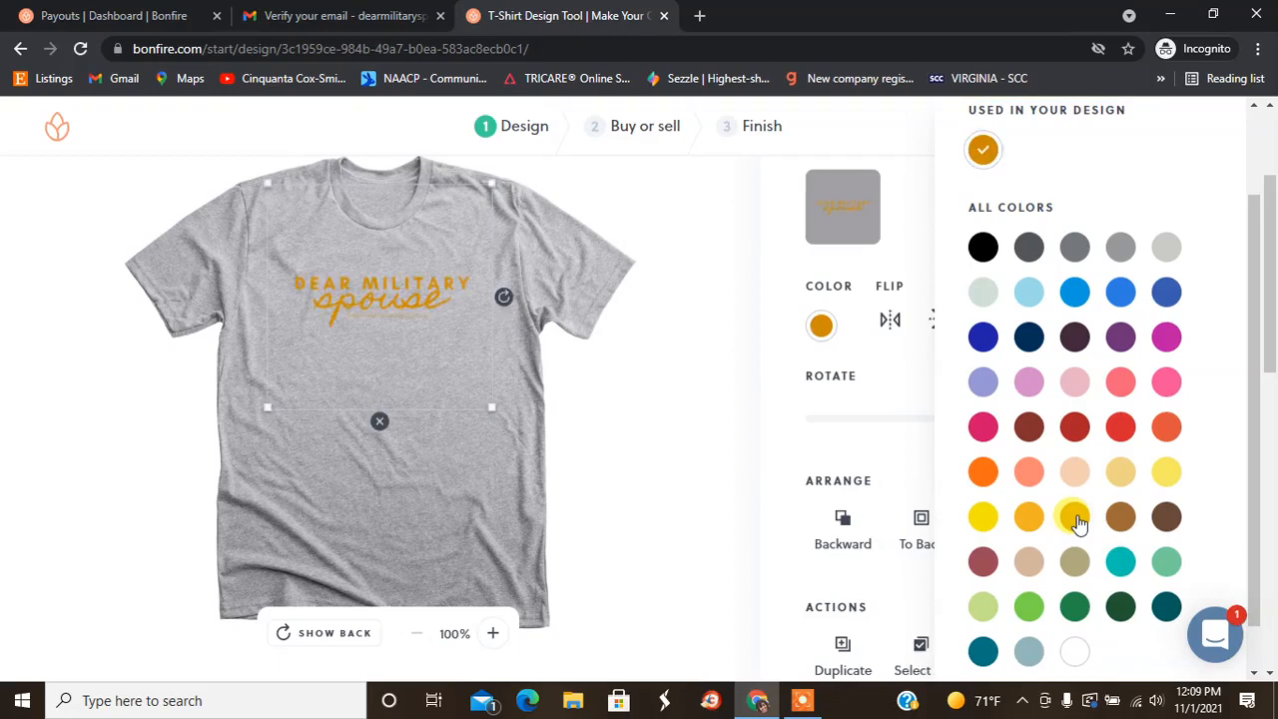
left_click(982, 246)
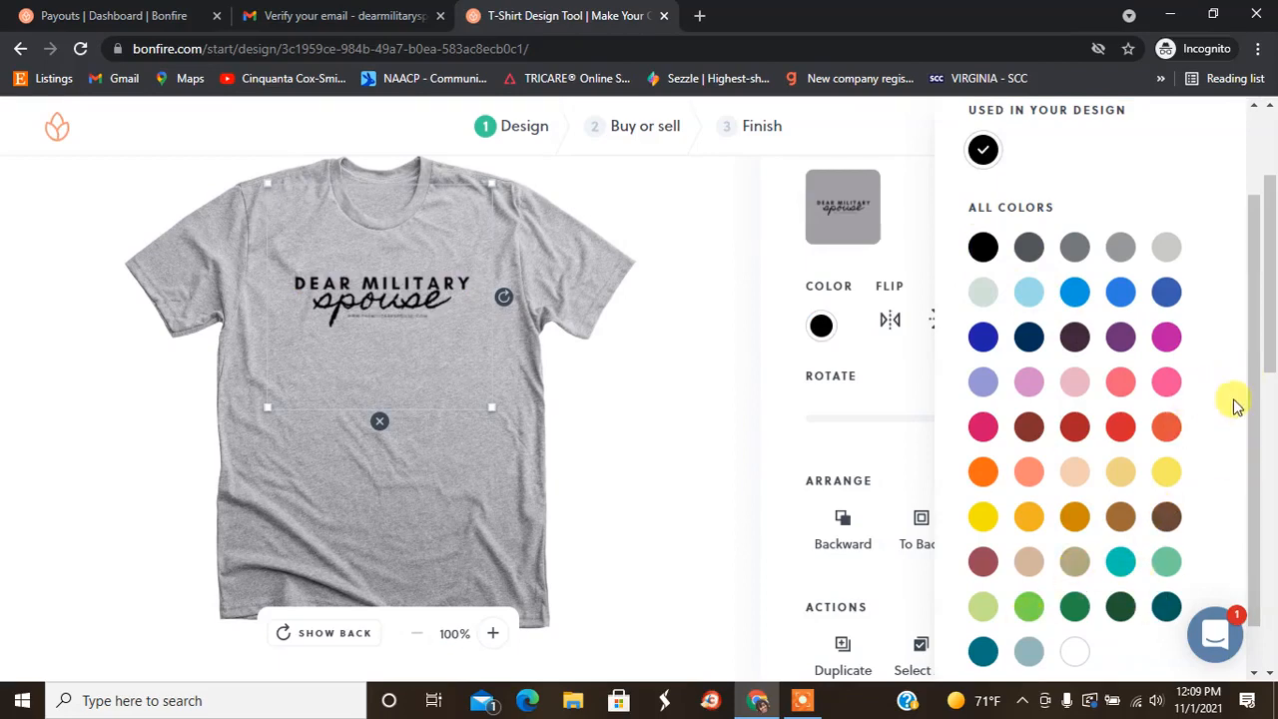
Step: Set the logo color to white and close the color choices
left_click_drag(1257, 359, 1255, 450)
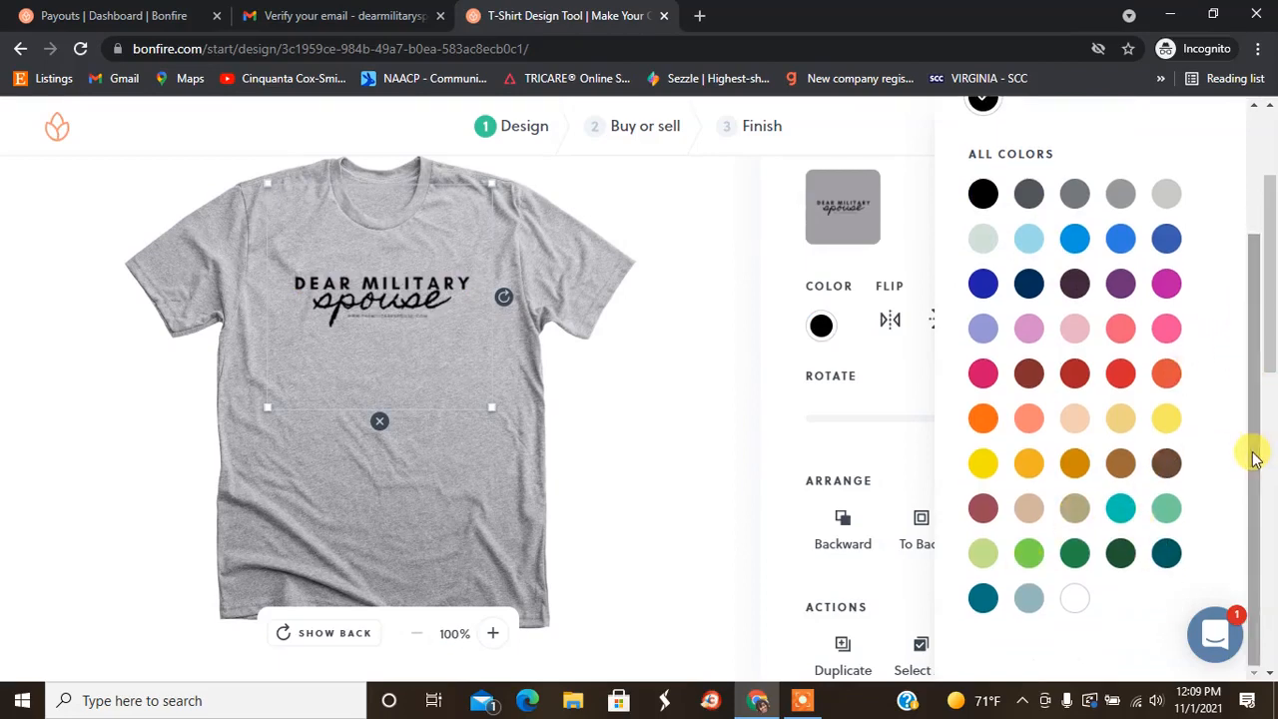
left_click(1074, 598)
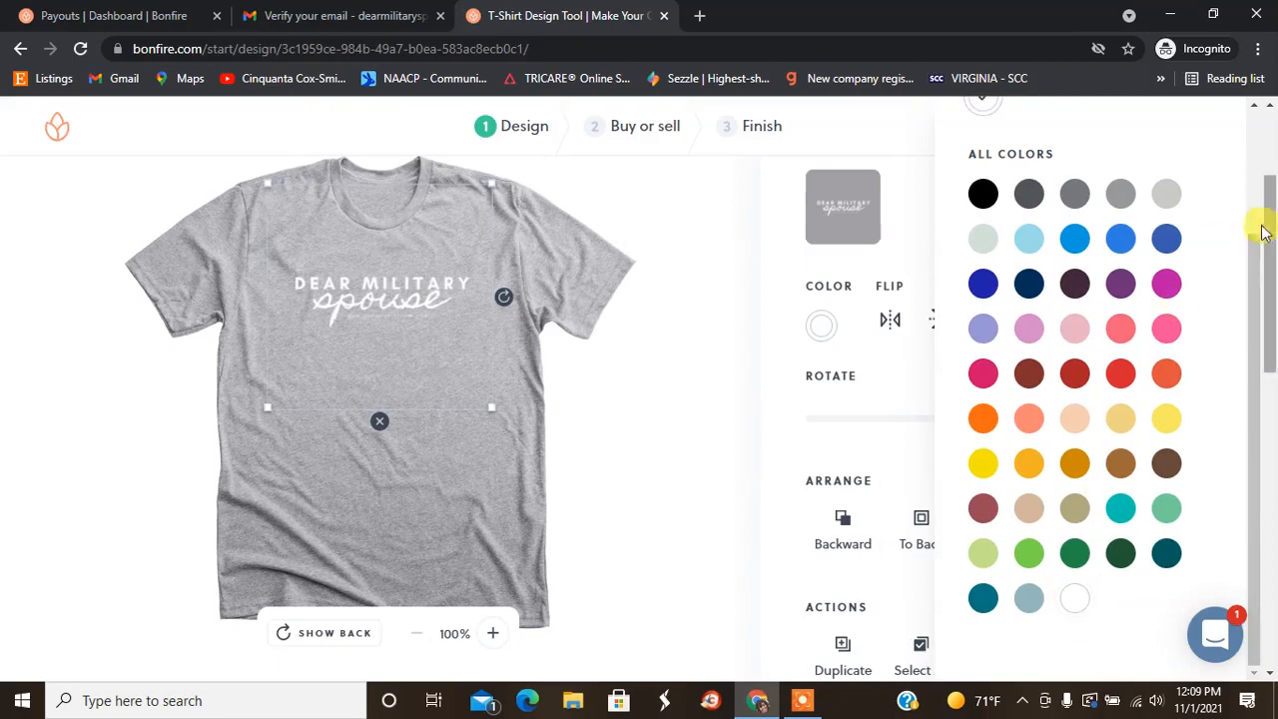
left_click_drag(1258, 229, 1246, 125)
left_click(1224, 130)
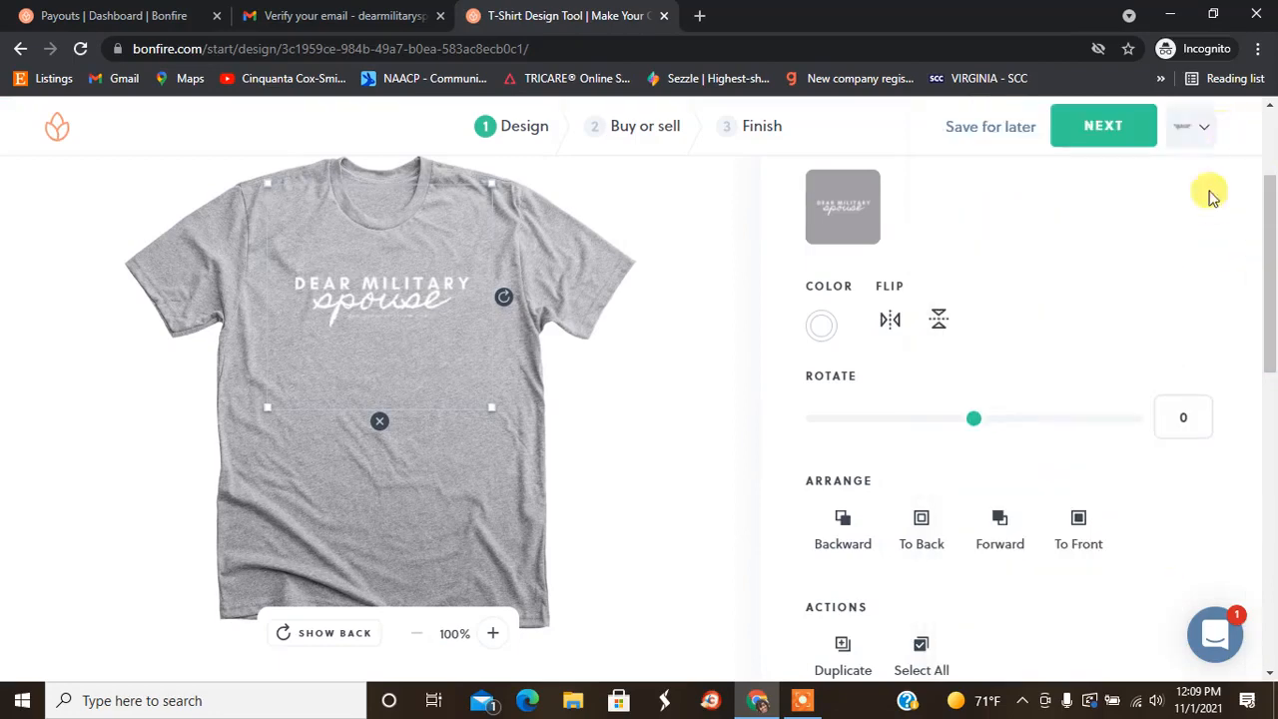
Step: Add the Comfort Colors Unisex Tee, Women's Slim Fit Tee and Comfort Colors Long Sleeve Tee to the product selection
left_click_drag(1264, 271, 1267, 176)
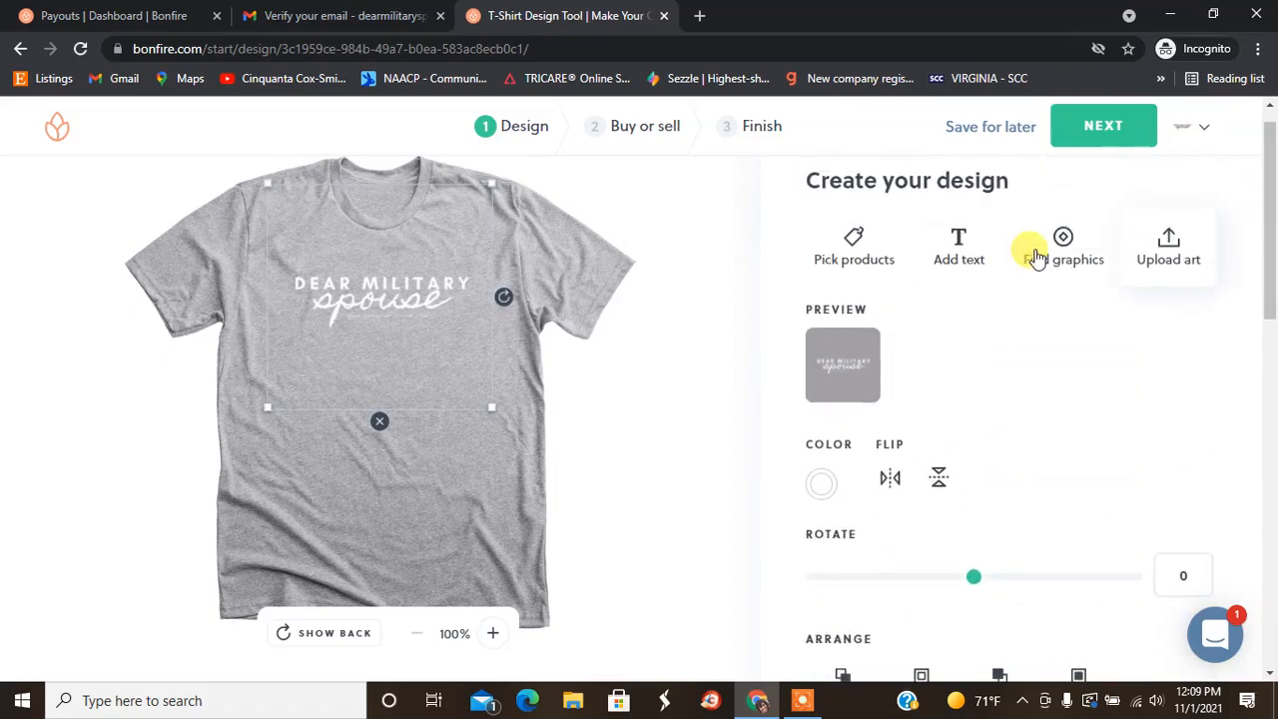
left_click(850, 252)
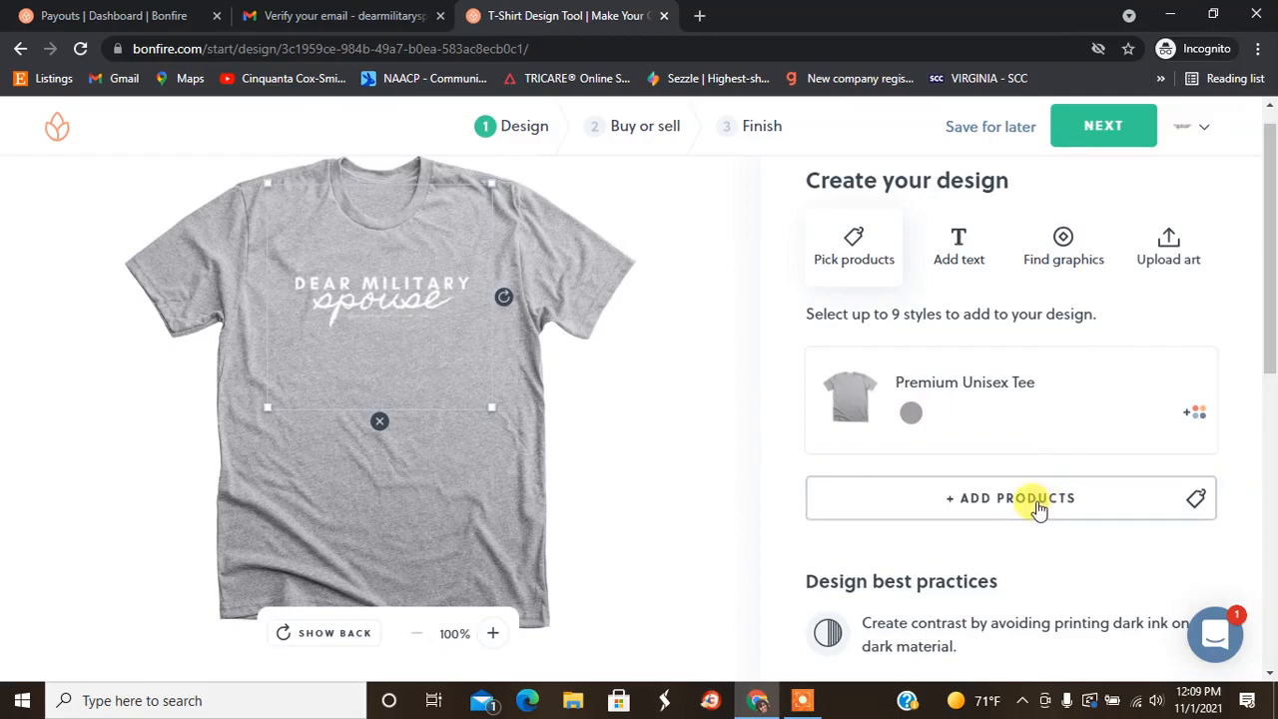
left_click(964, 489)
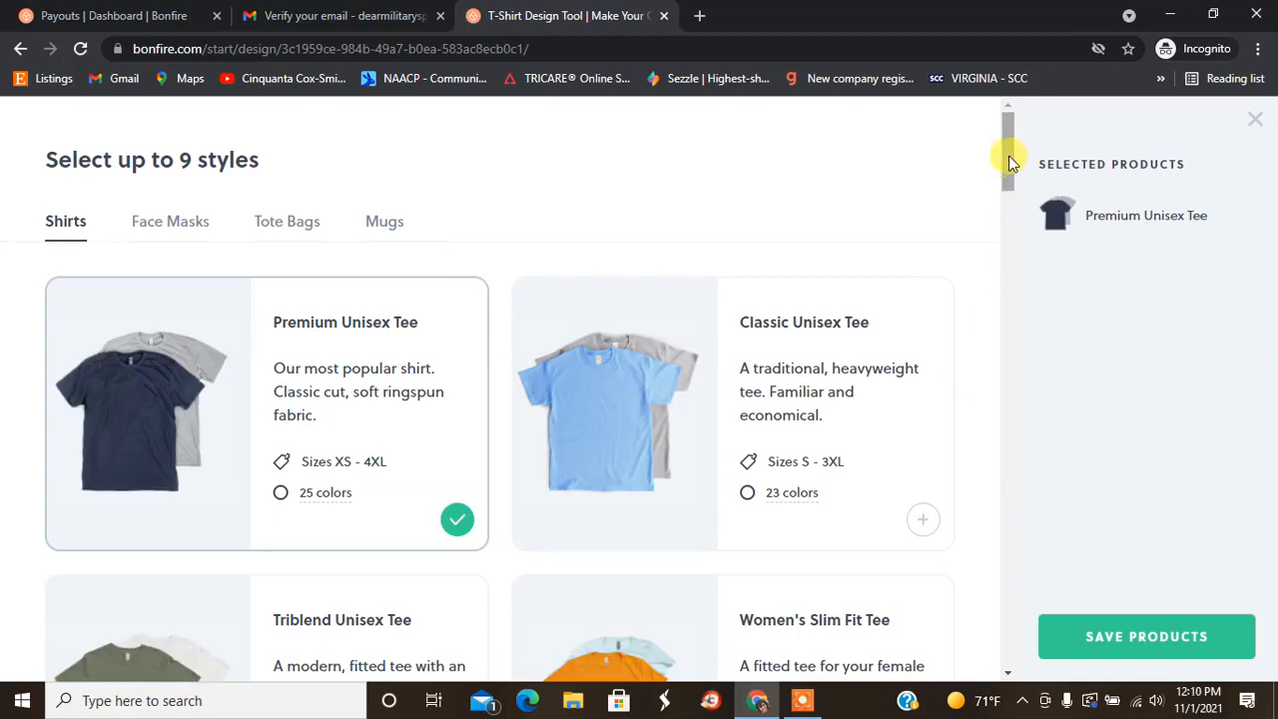
left_click_drag(1010, 158, 1006, 246)
left_click(708, 384)
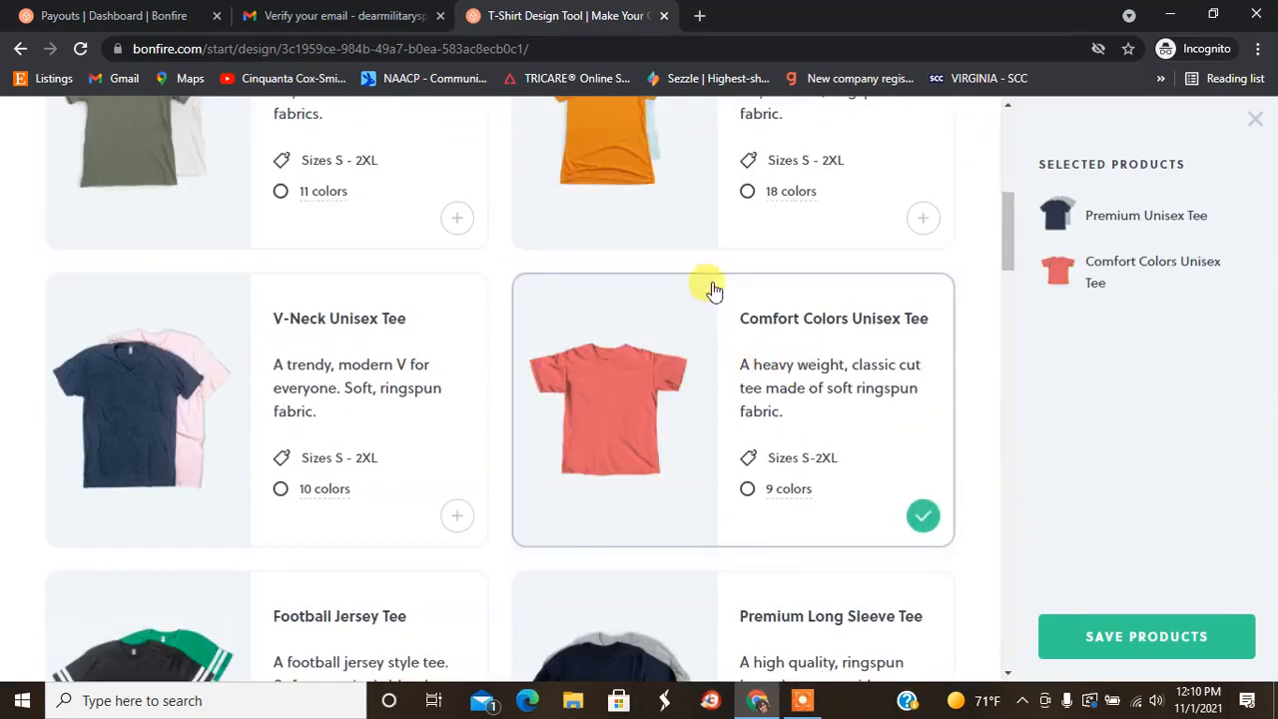
left_click(666, 170)
left_click_drag(1005, 248, 1012, 362)
left_click(650, 423)
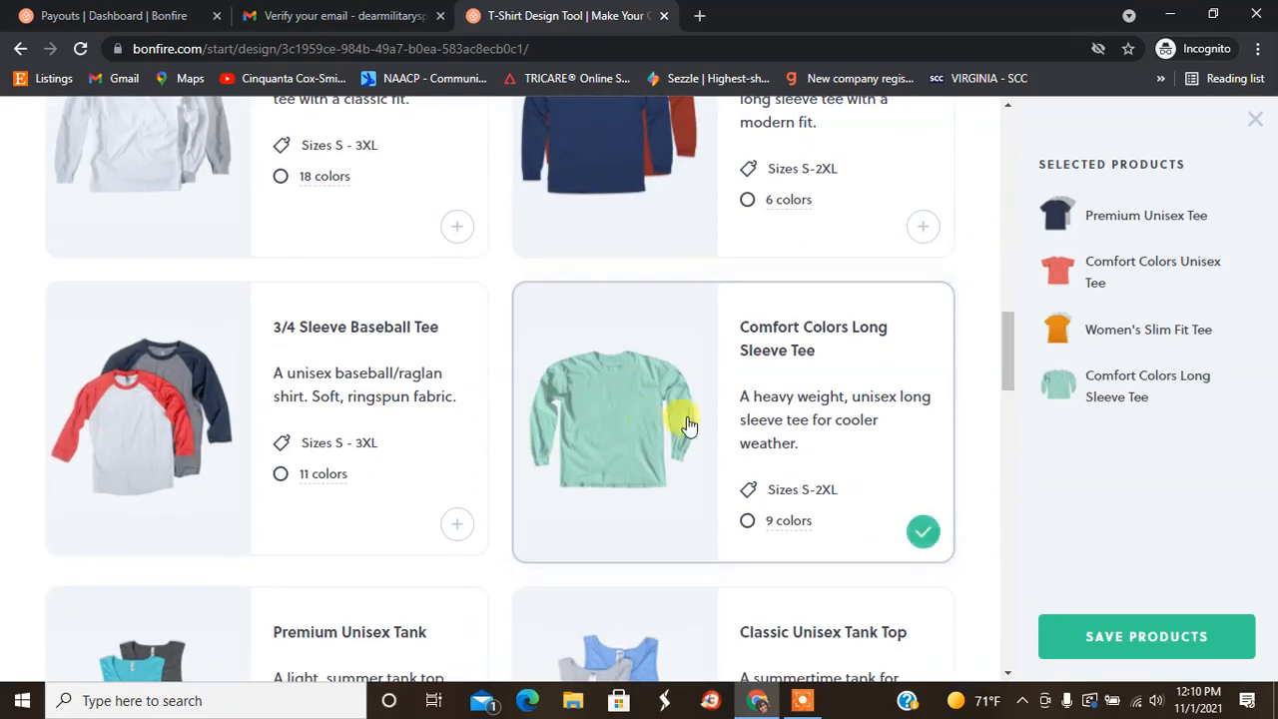
Step: Add the Crewneck Sweatshirt and Midweight Pullover Hoodie to the selected products and save the selection
left_click_drag(1004, 361, 1008, 498)
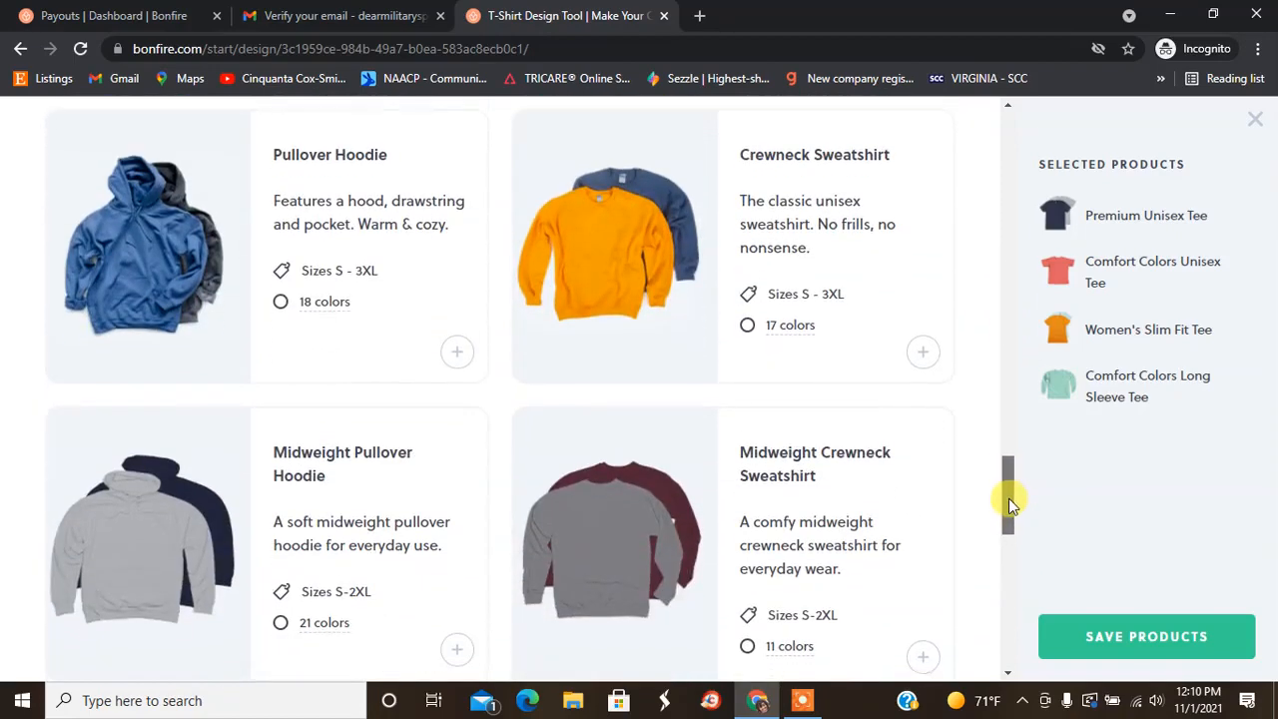
left_click(635, 268)
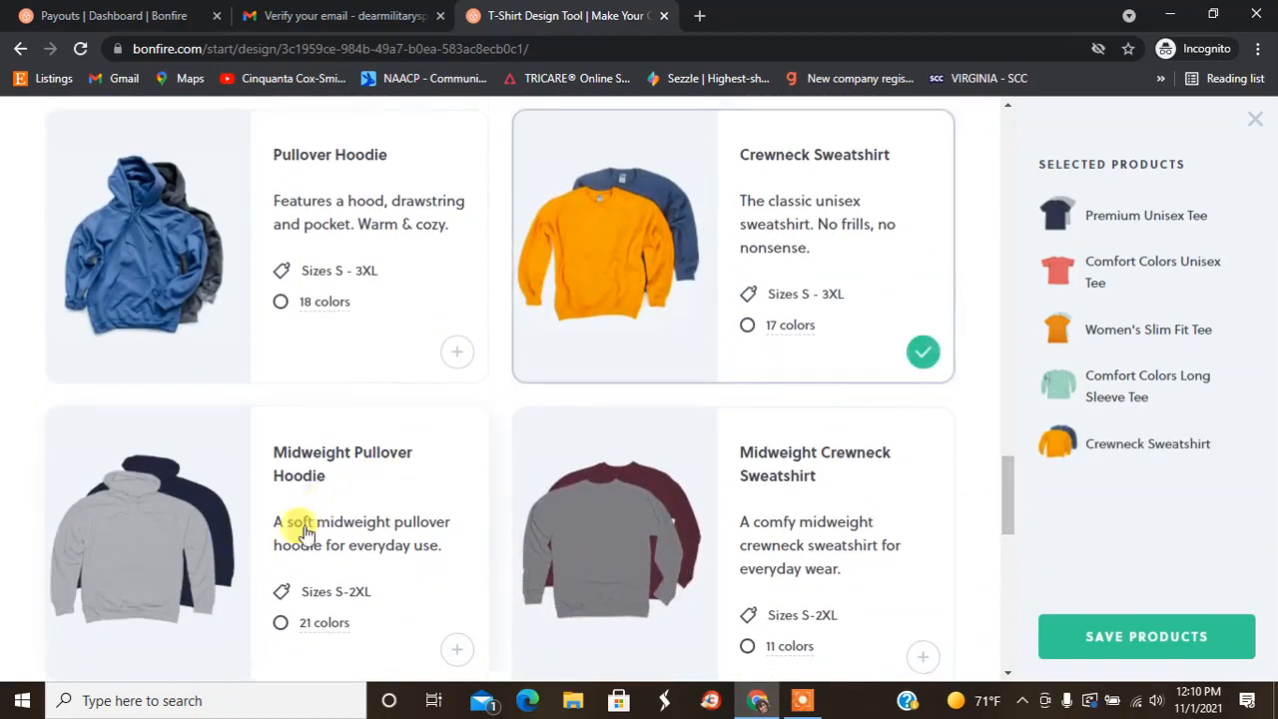
scroll(296, 522, "down", 2)
left_click(286, 424)
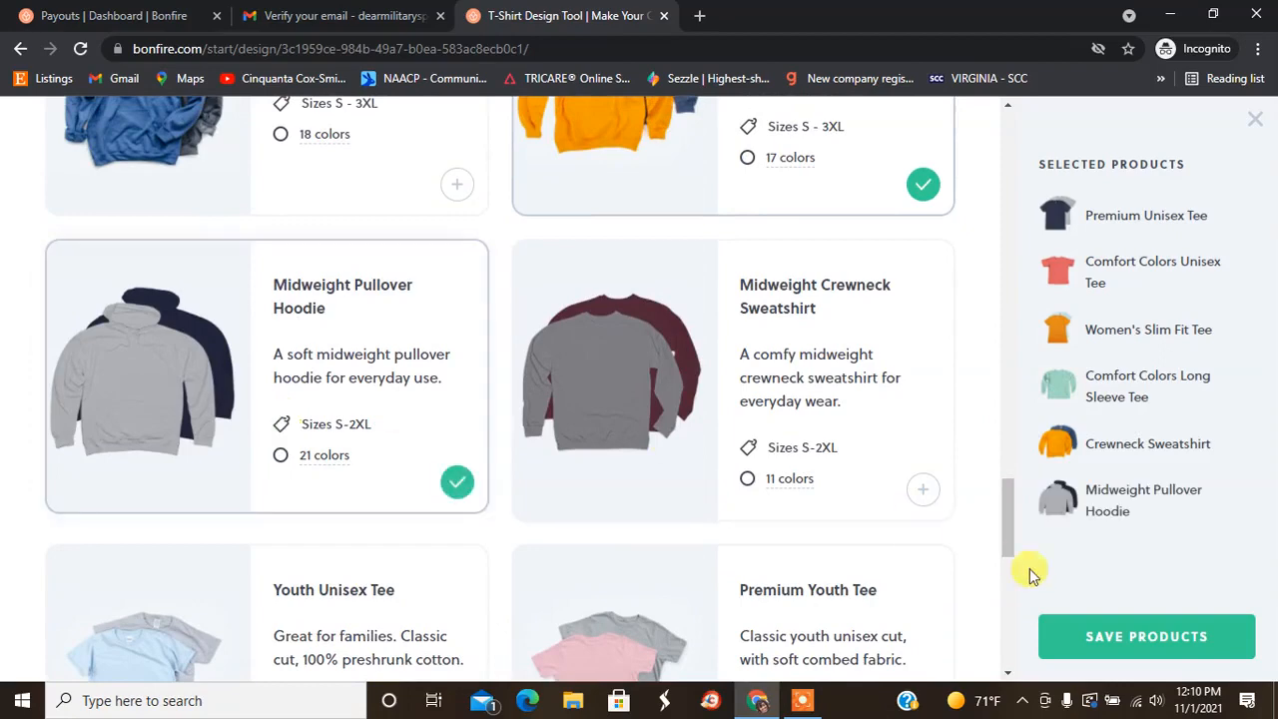
left_click(1093, 644)
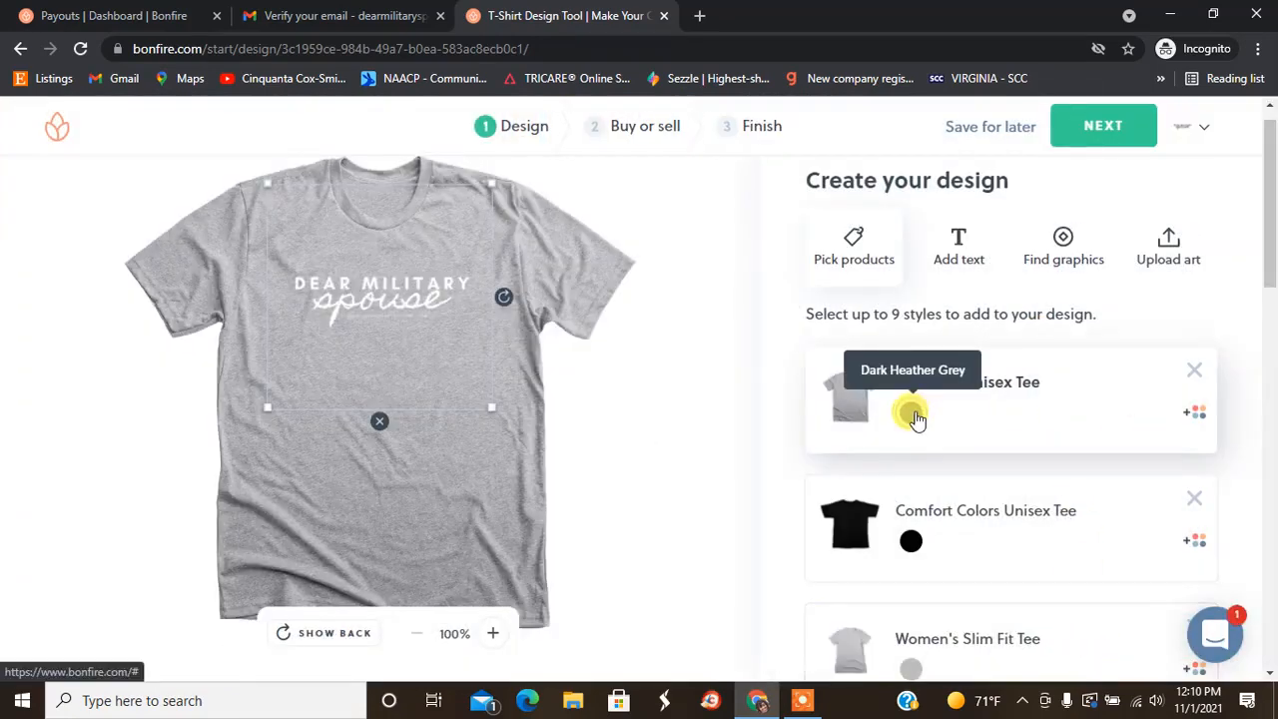
Step: Add black, gold, navy and red to the Premium Unisex Tee's colors, leaving white out
left_click(1193, 417)
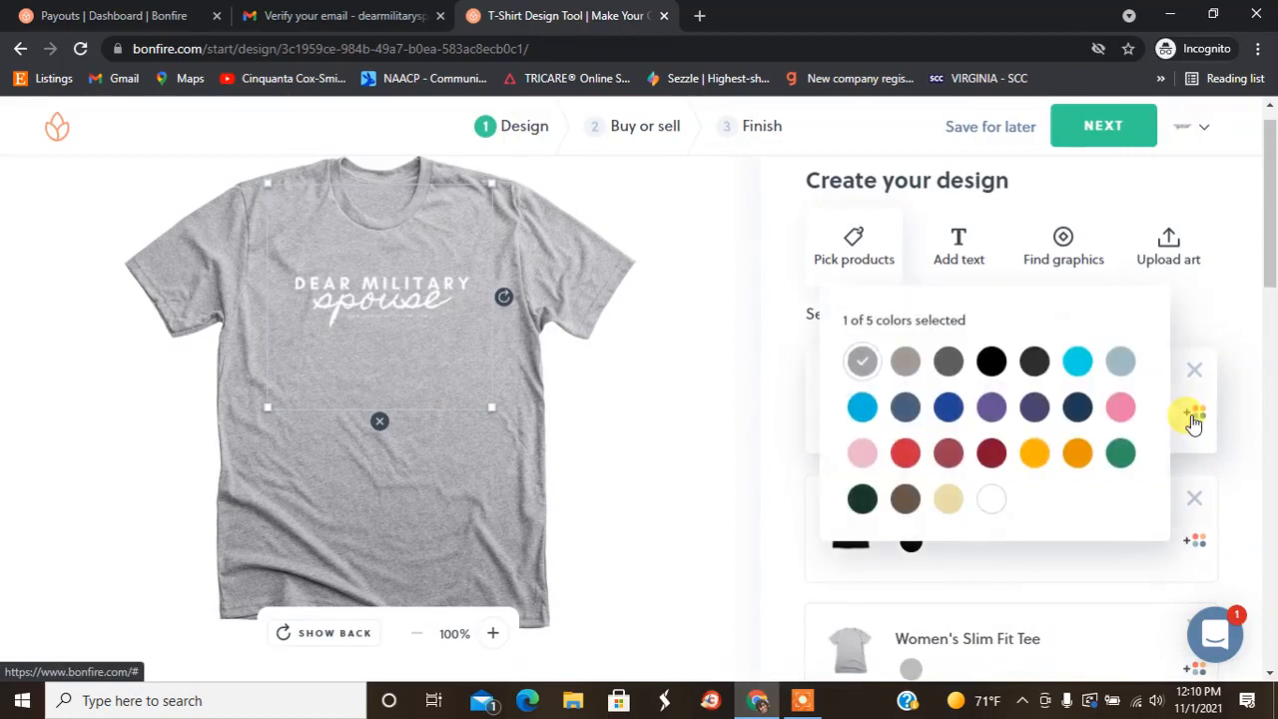
left_click(991, 498)
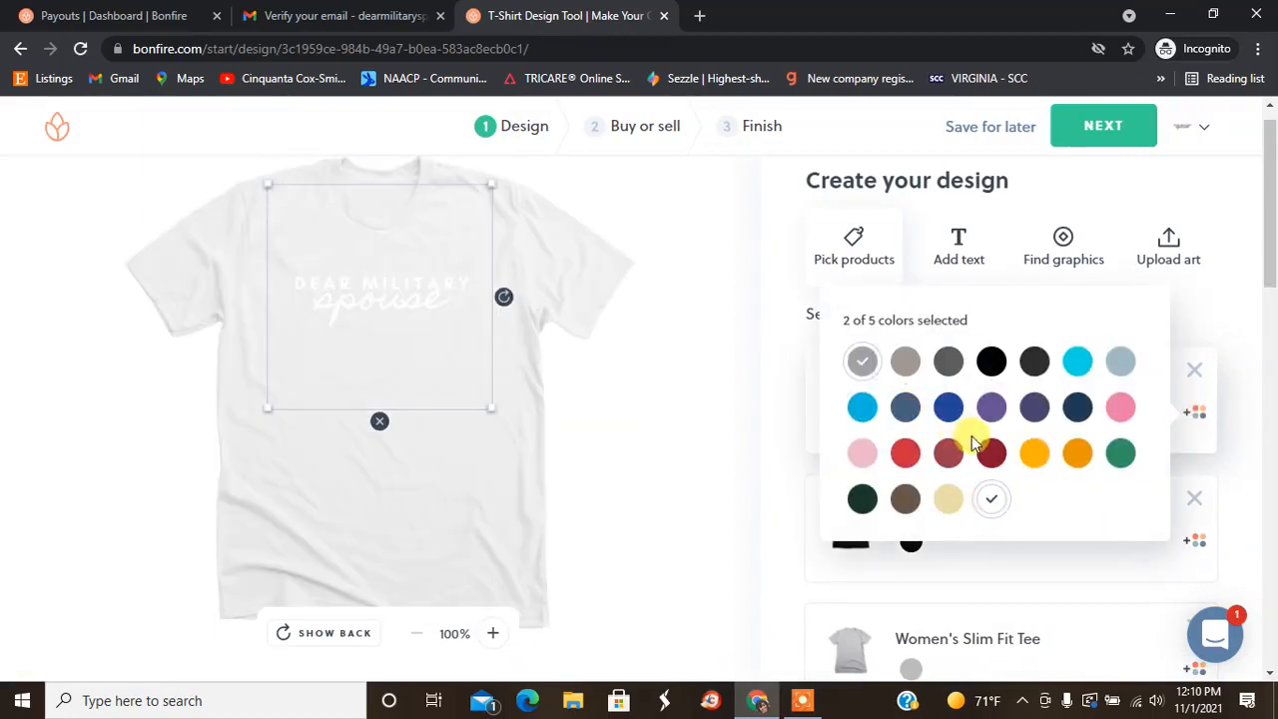
left_click(989, 501)
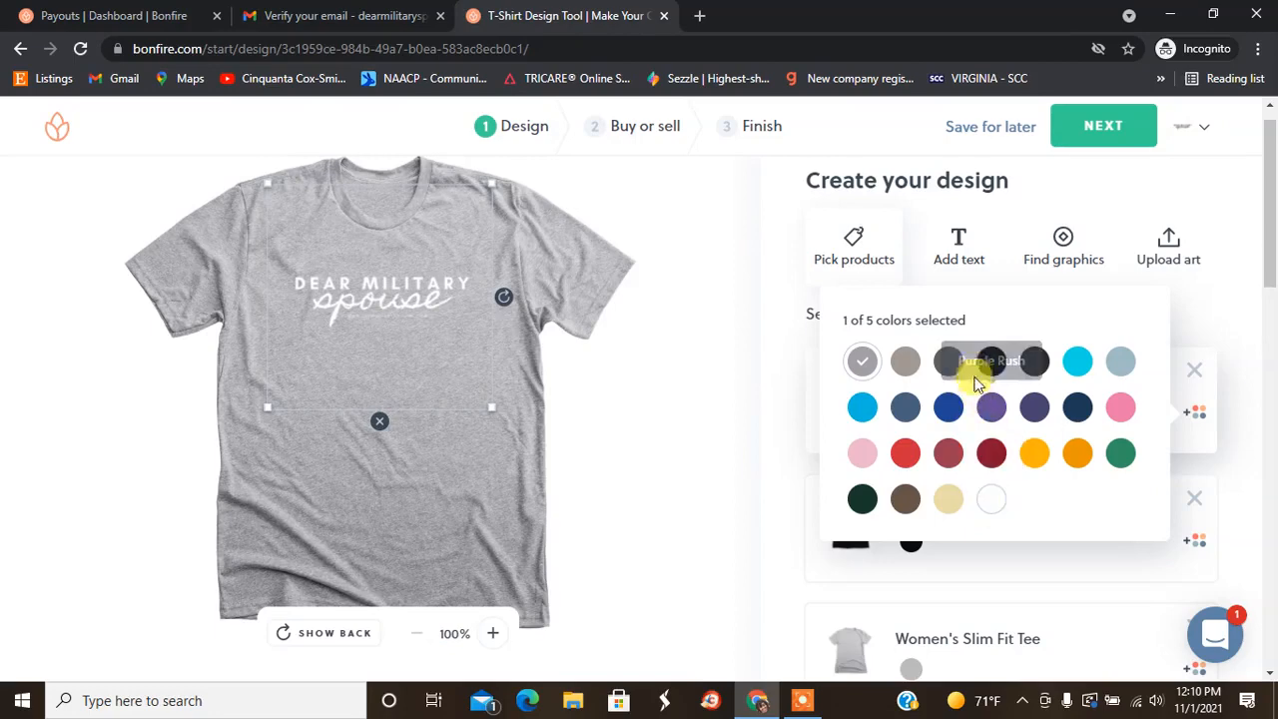
left_click(992, 360)
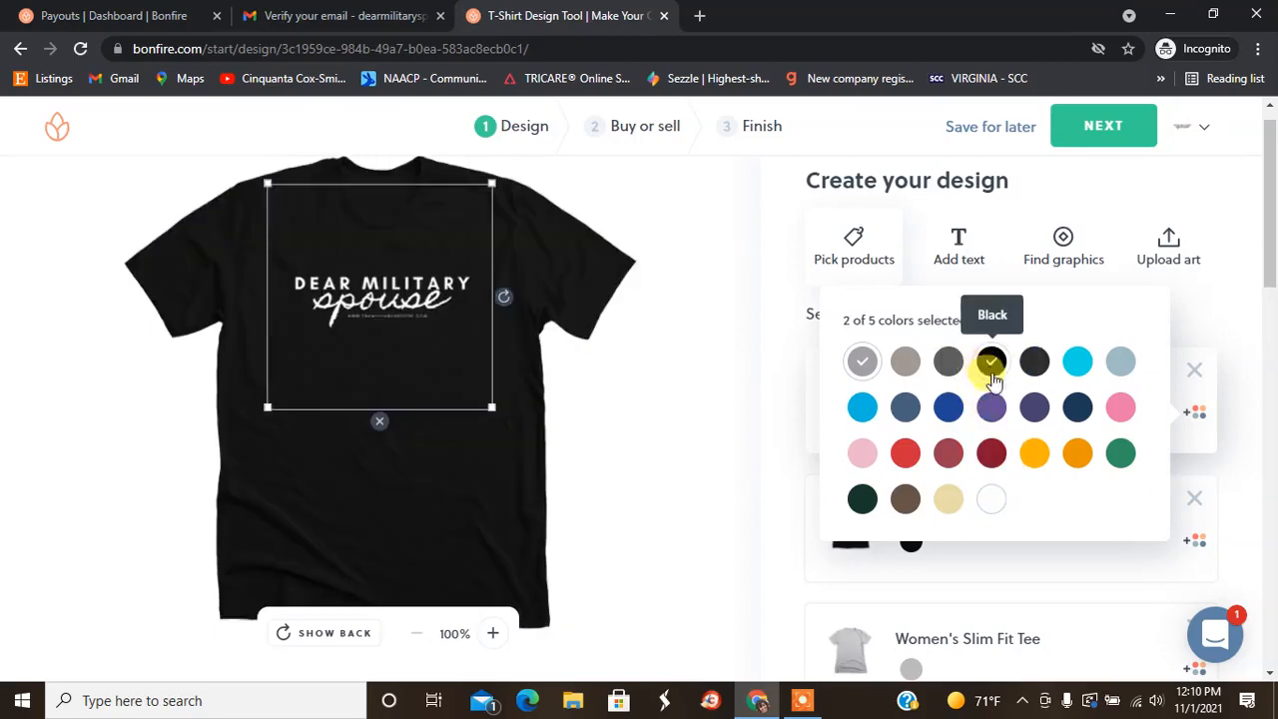
left_click(1034, 455)
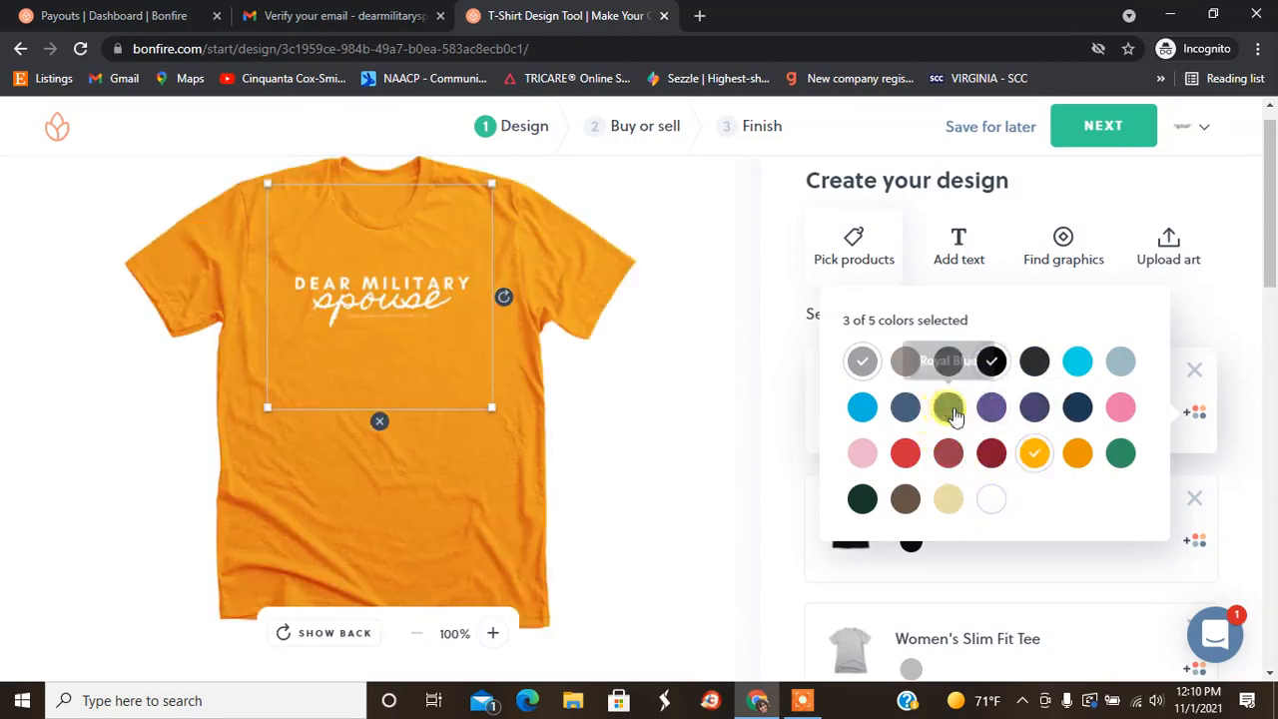
left_click(1078, 410)
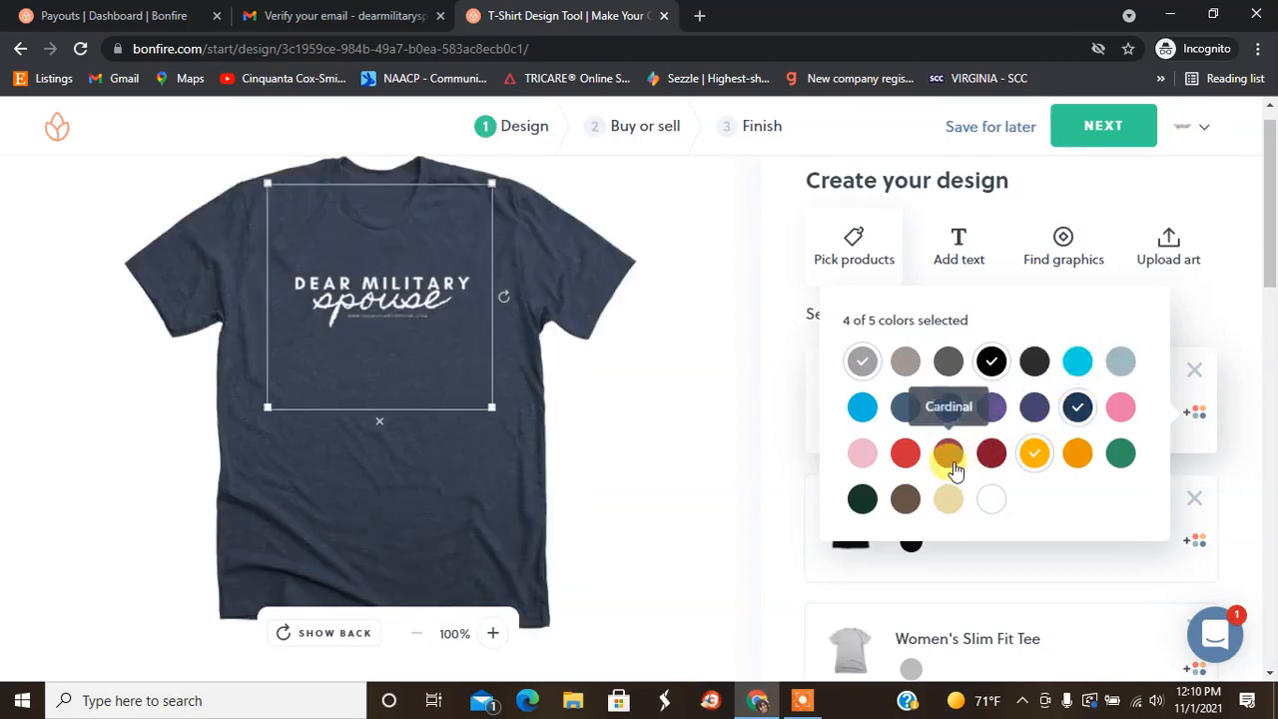
left_click(908, 454)
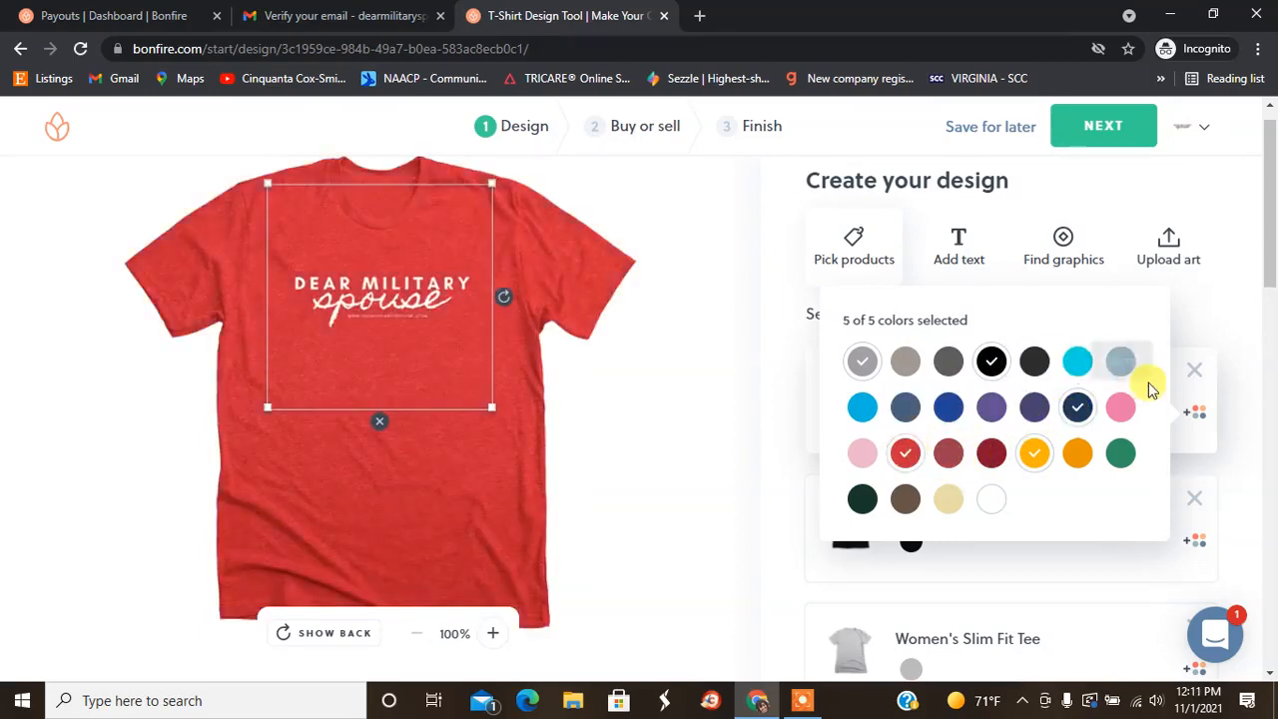
Step: Add bright blue, Violet, Grey and pale yellow to the Comfort Colors Unisex Tee's colors
scroll(1203, 339, "down", 2)
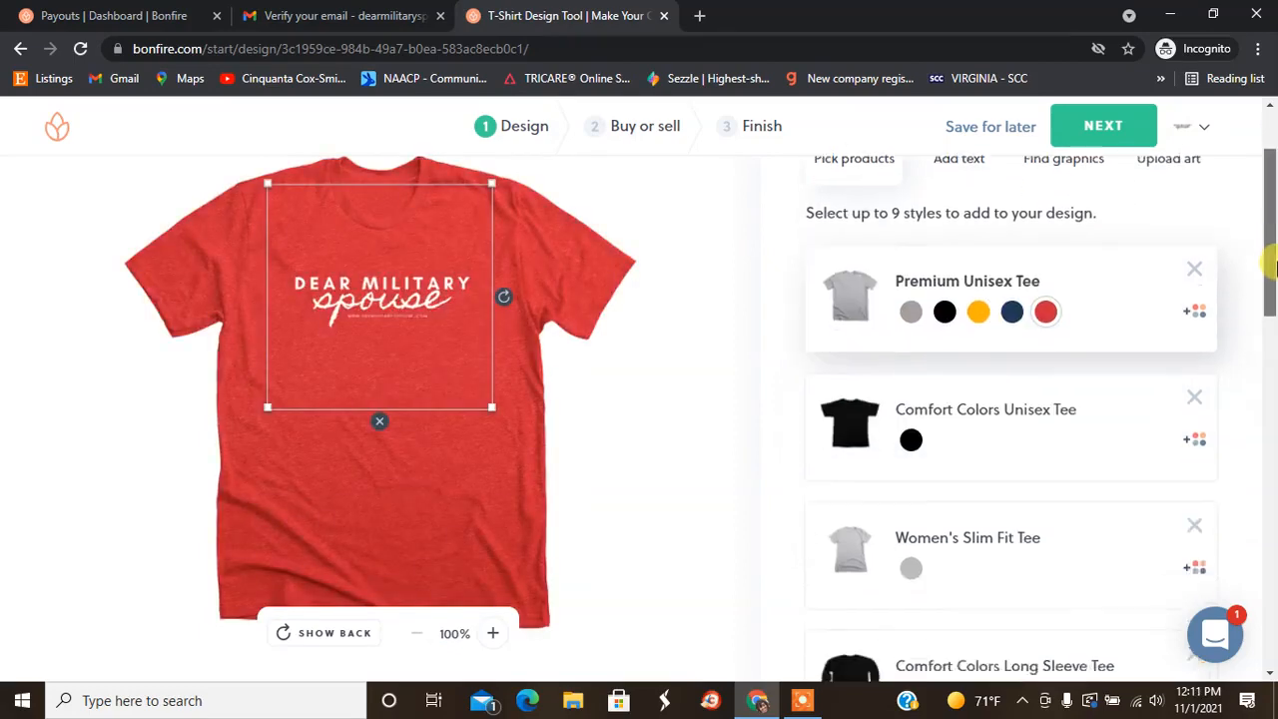
left_click(1197, 390)
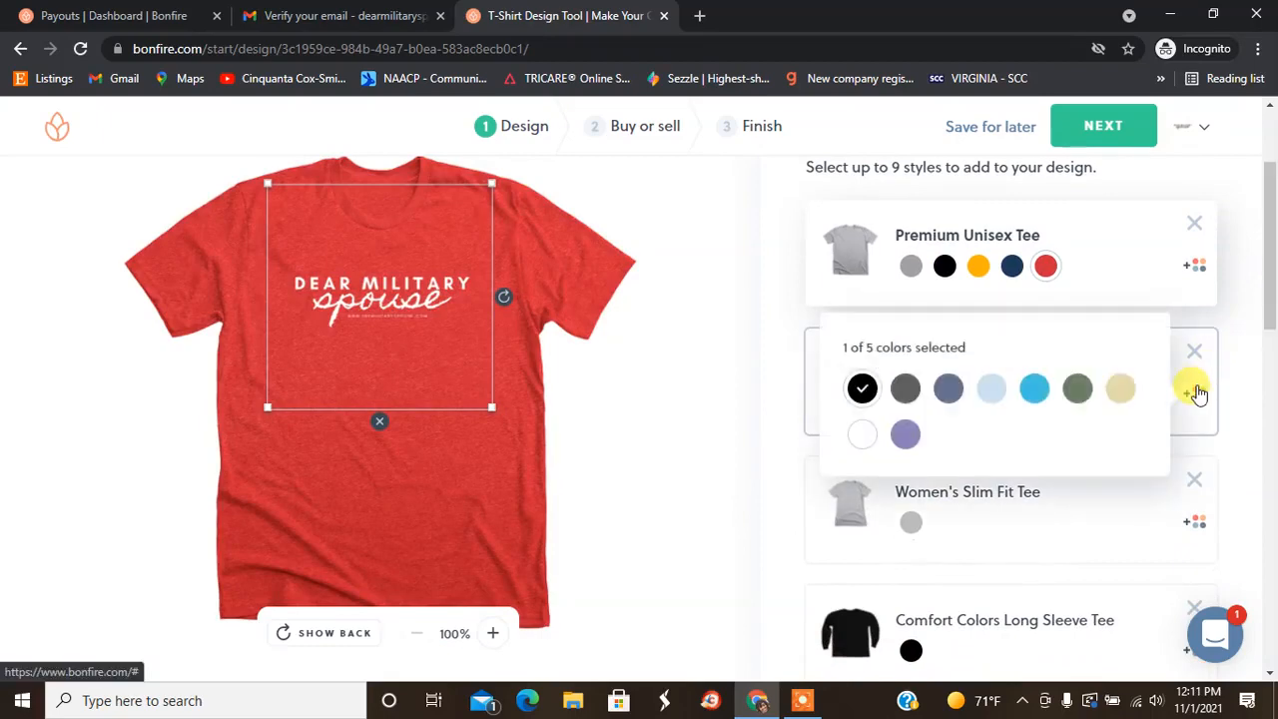
left_click(1035, 392)
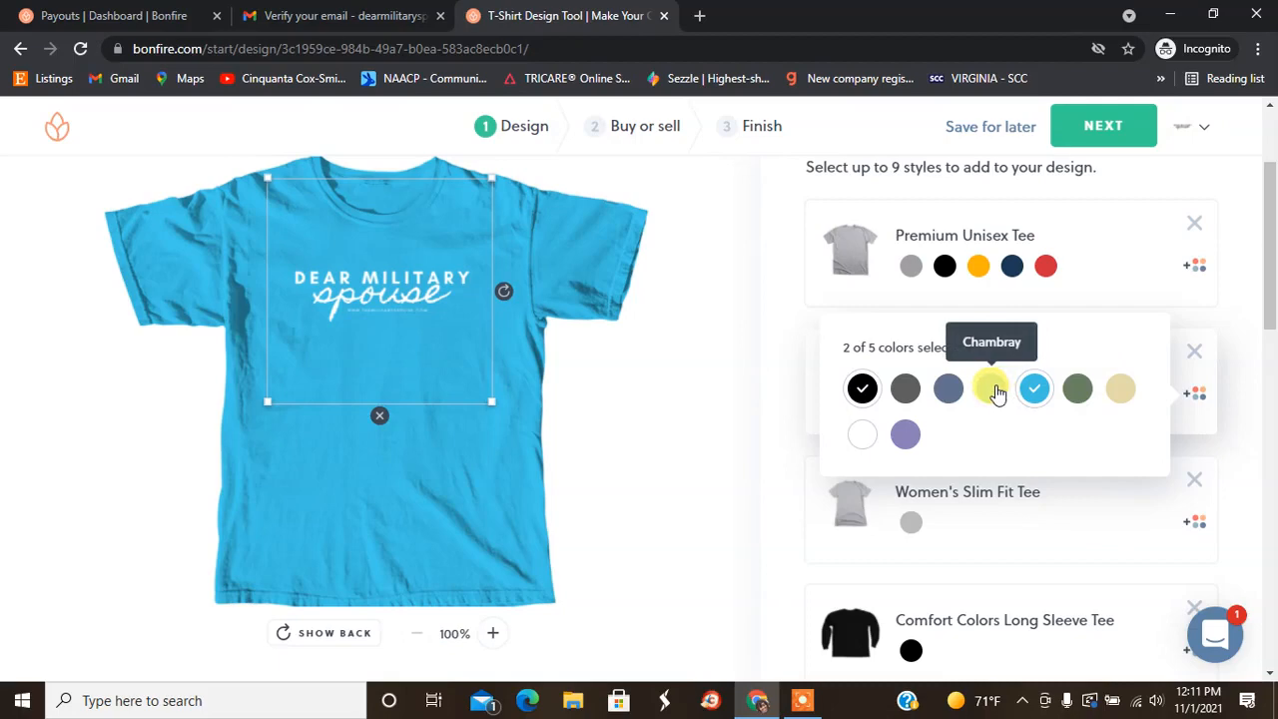
left_click(905, 436)
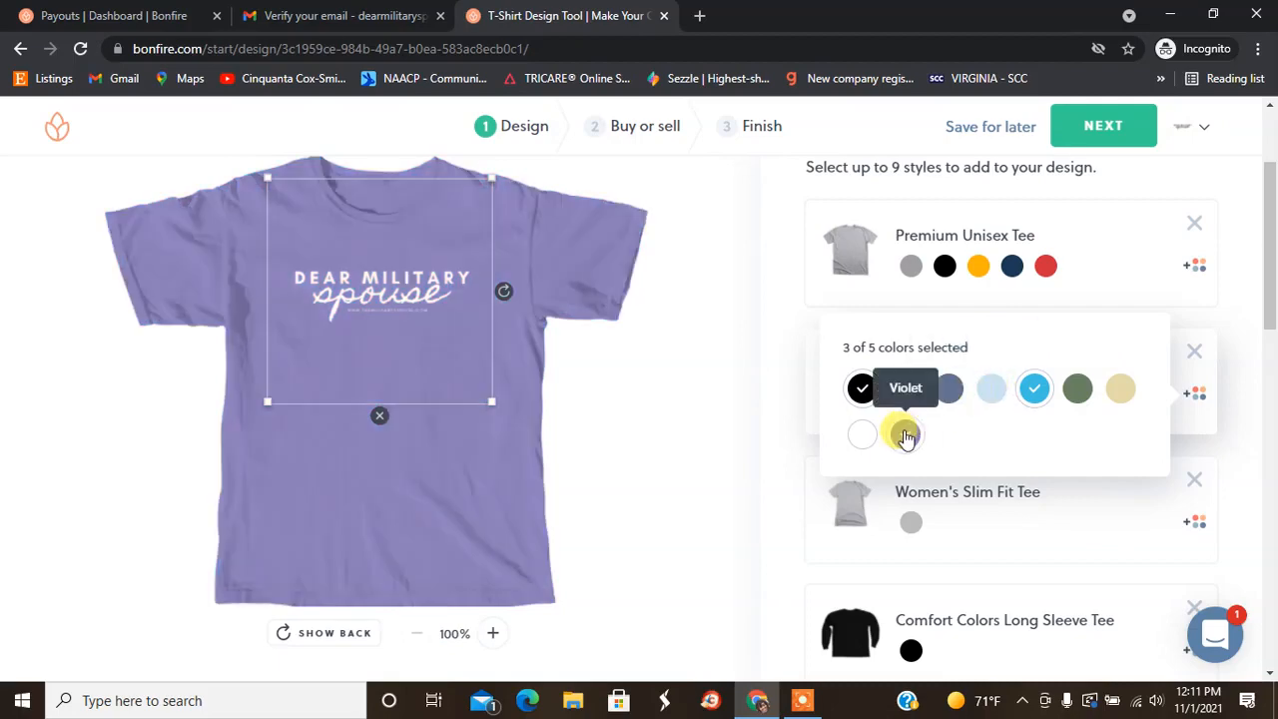
left_click(904, 392)
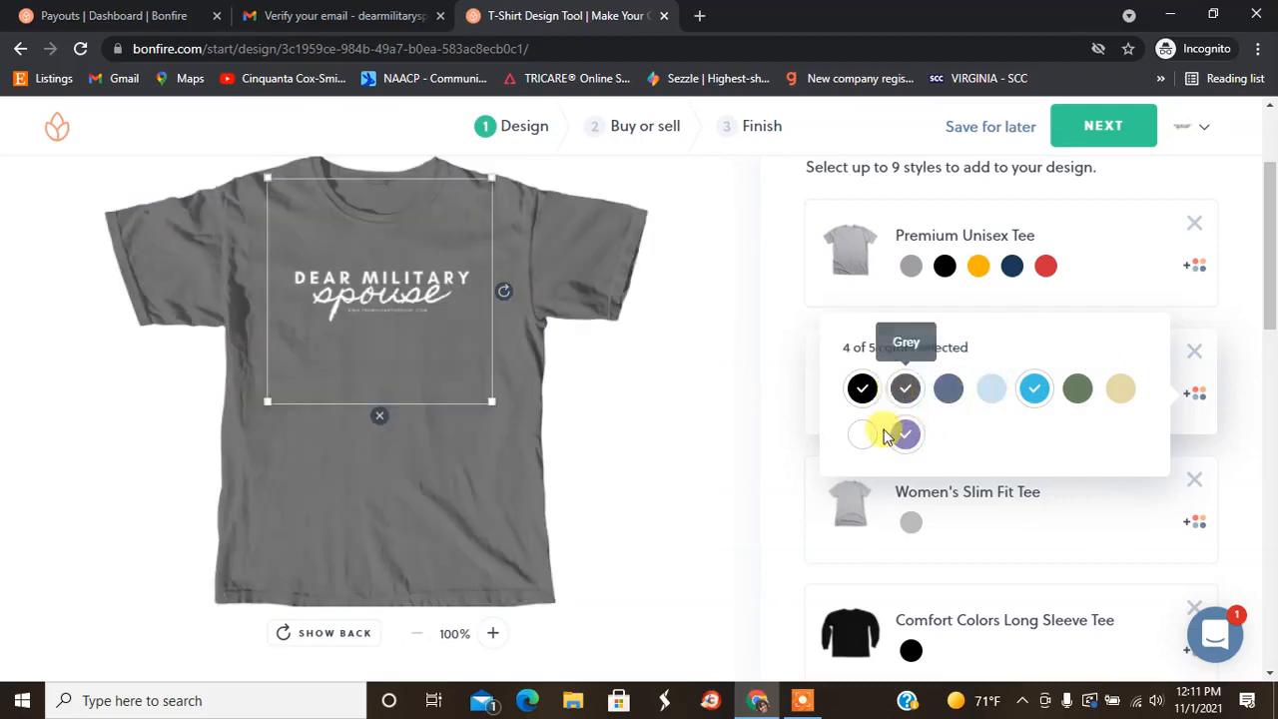
left_click(1122, 399)
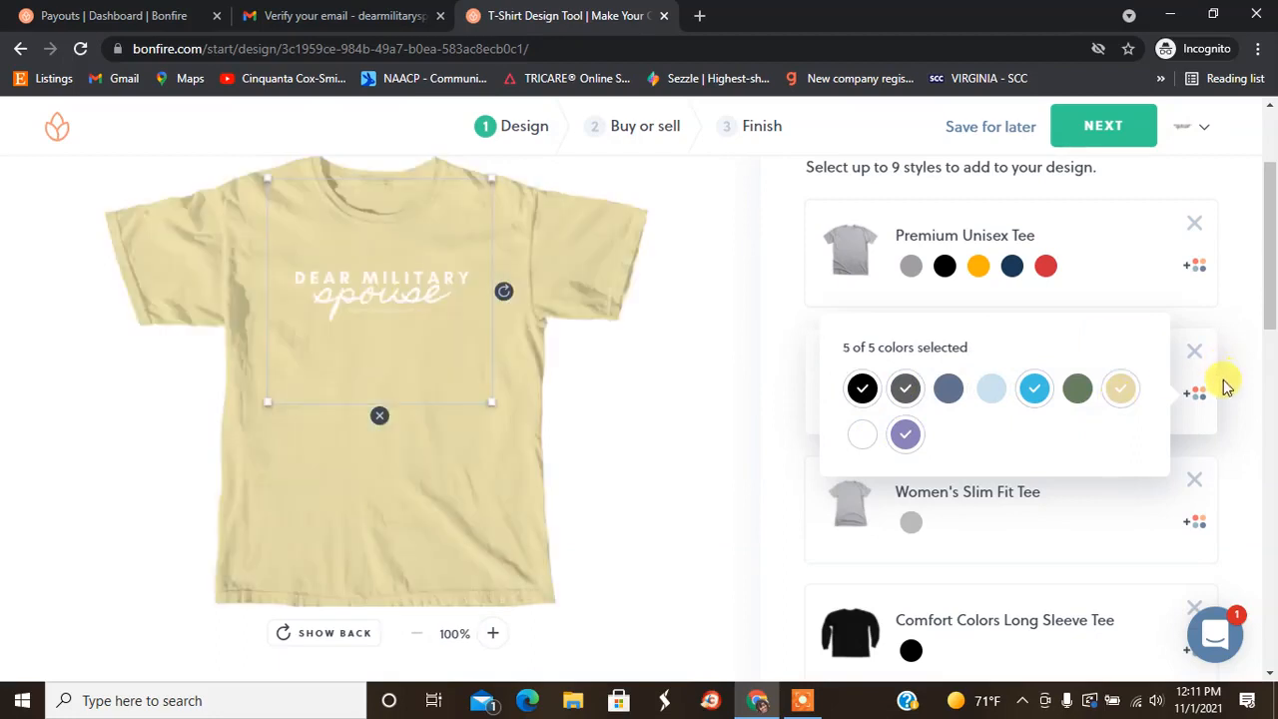
Step: Add red, Royal, Teal and black to the Women's Slim Fit Tee's colors
left_click(1194, 525)
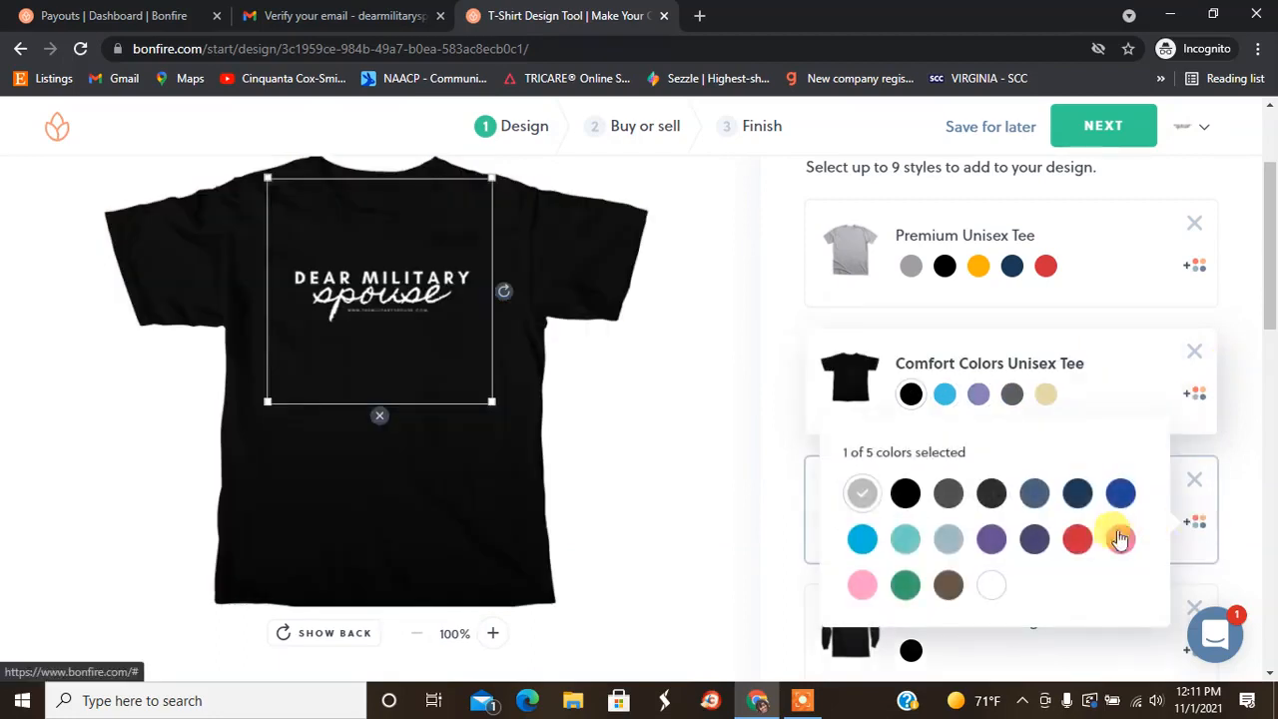
left_click(1070, 541)
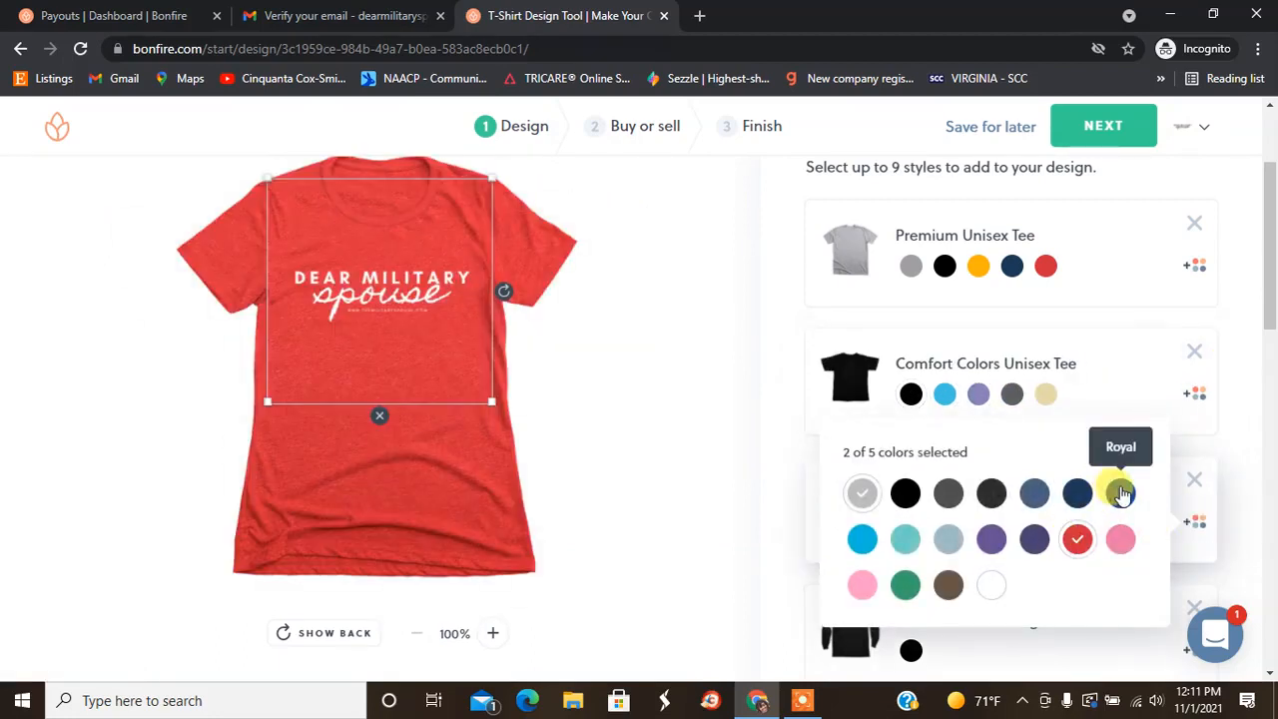
left_click(1120, 493)
left_click(904, 540)
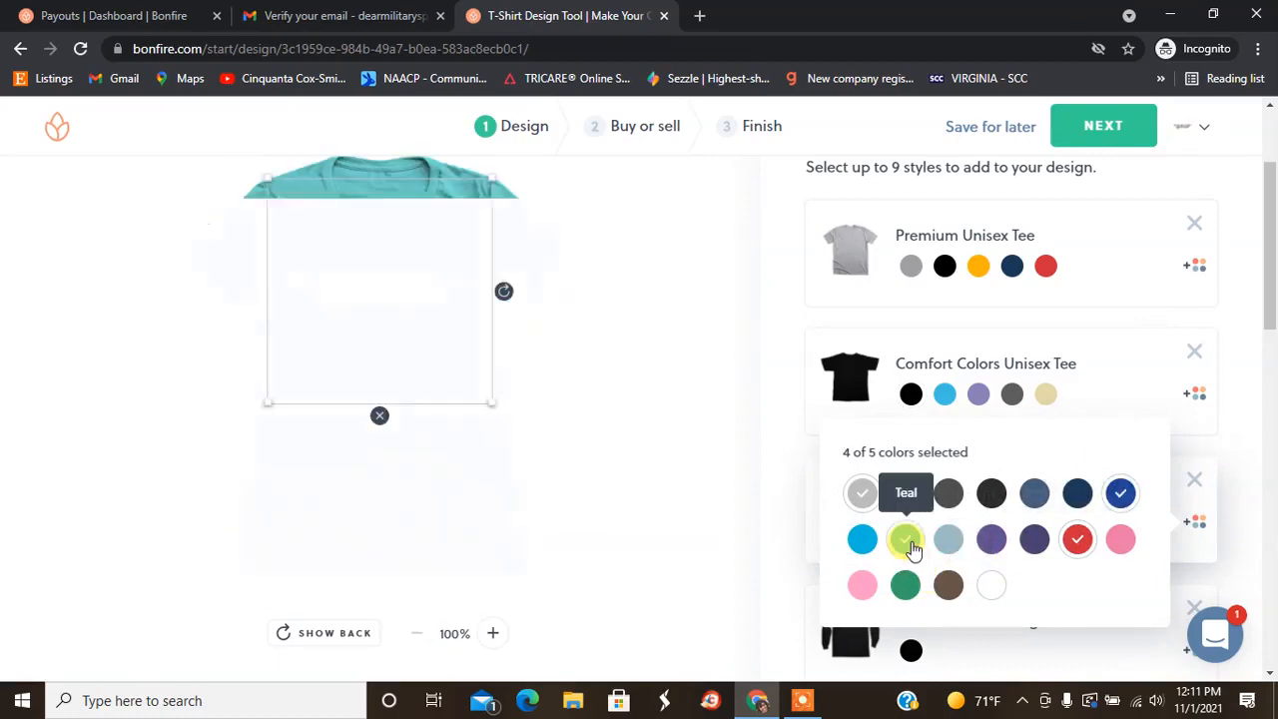
left_click(905, 493)
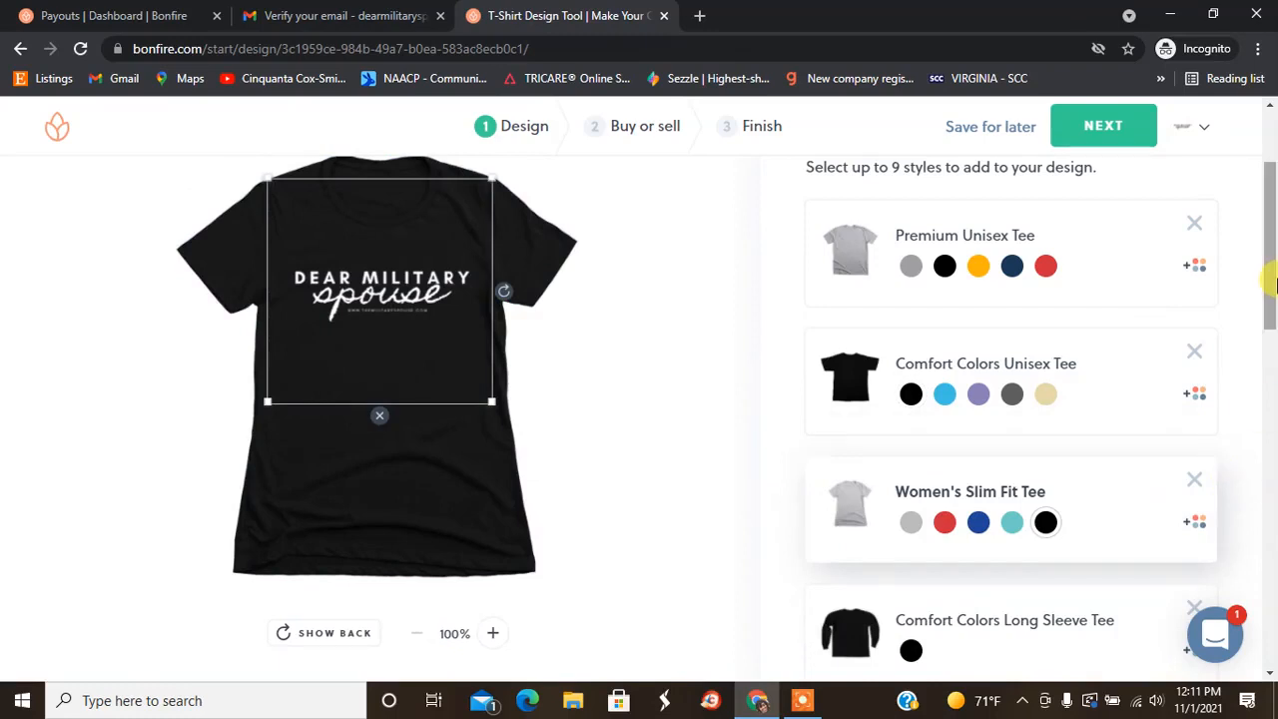
Step: Add Seafoam, Hemp and both dark grey shades to the Comfort Colors Long Sleeve Tee and close its color choices
left_click_drag(1269, 277, 1272, 349)
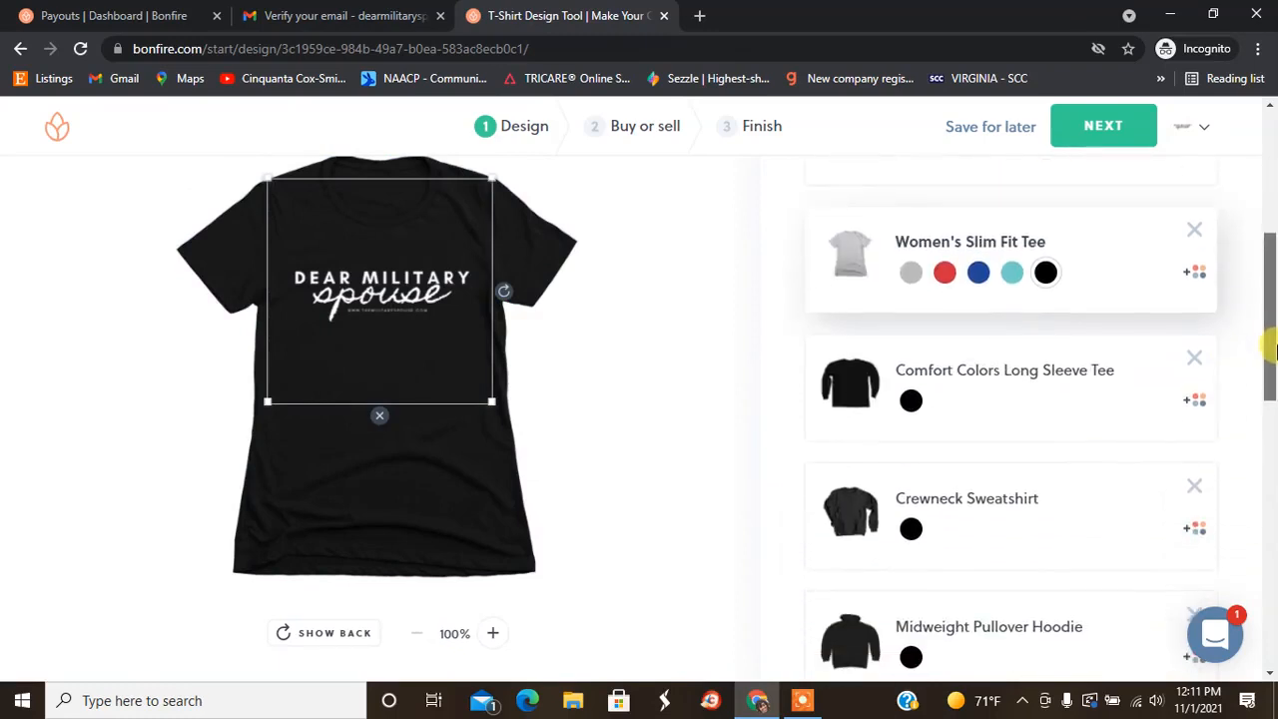
left_click(1195, 399)
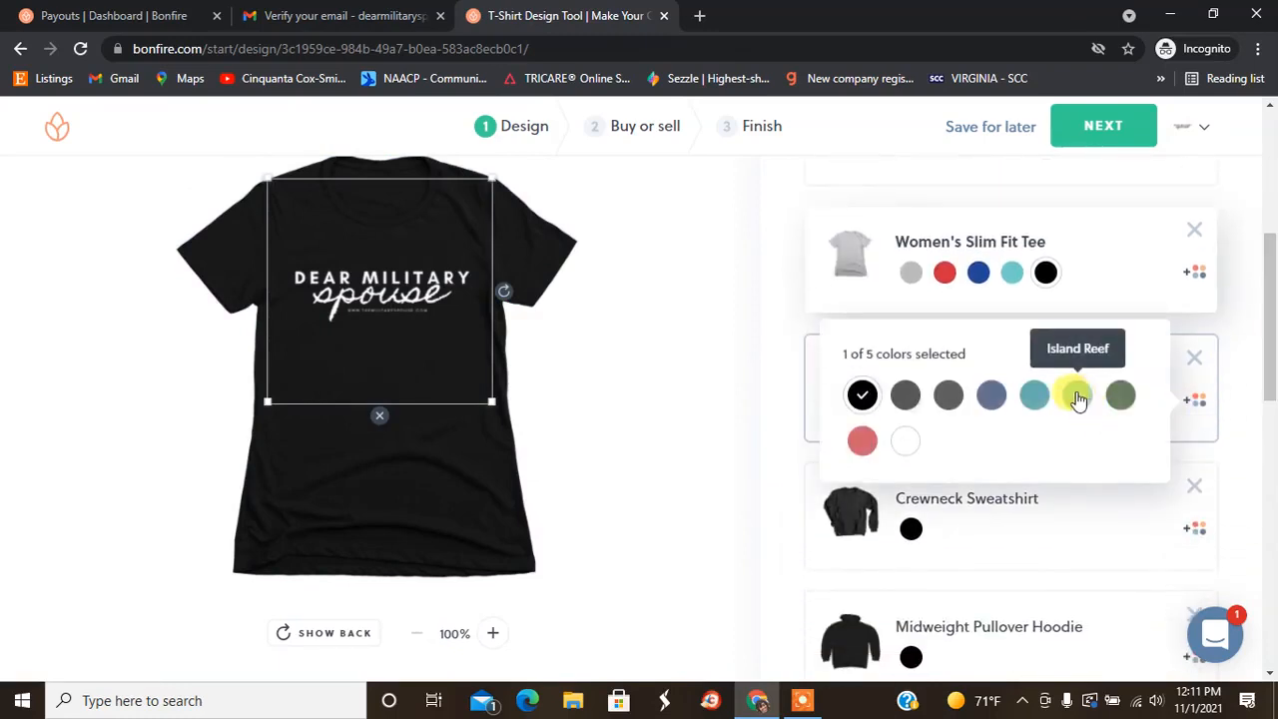
left_click(1034, 398)
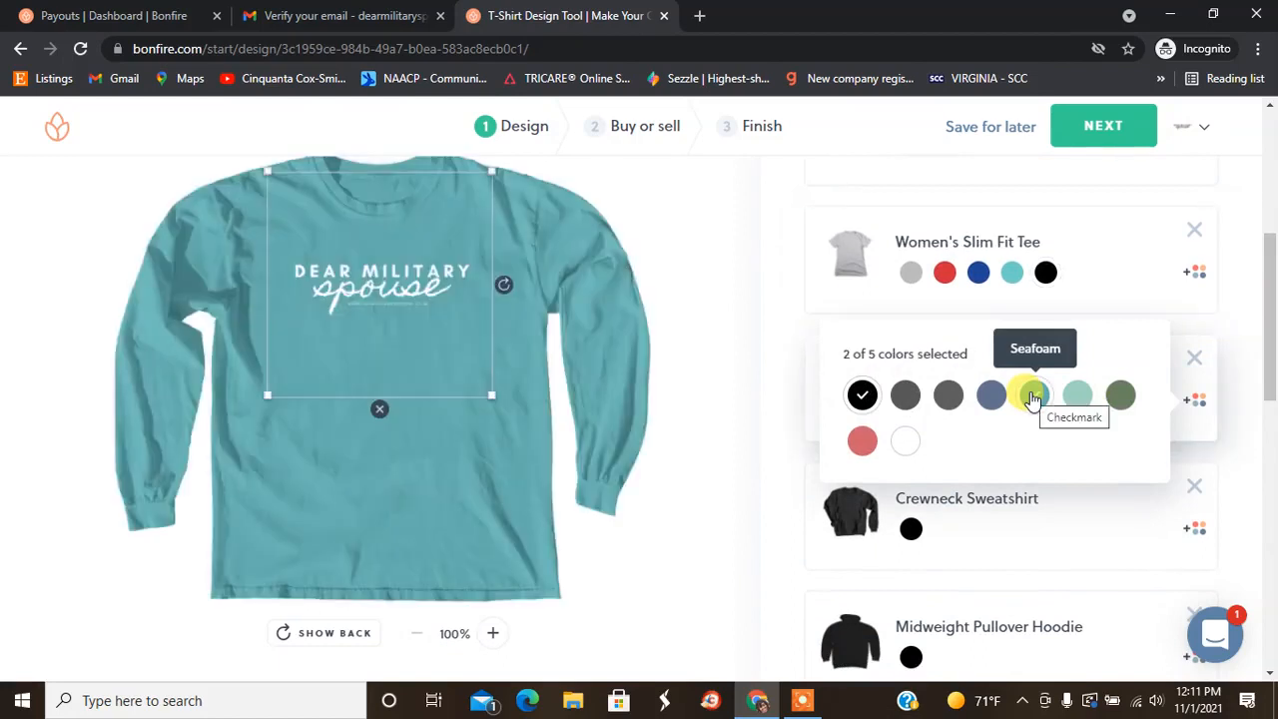
left_click(1118, 397)
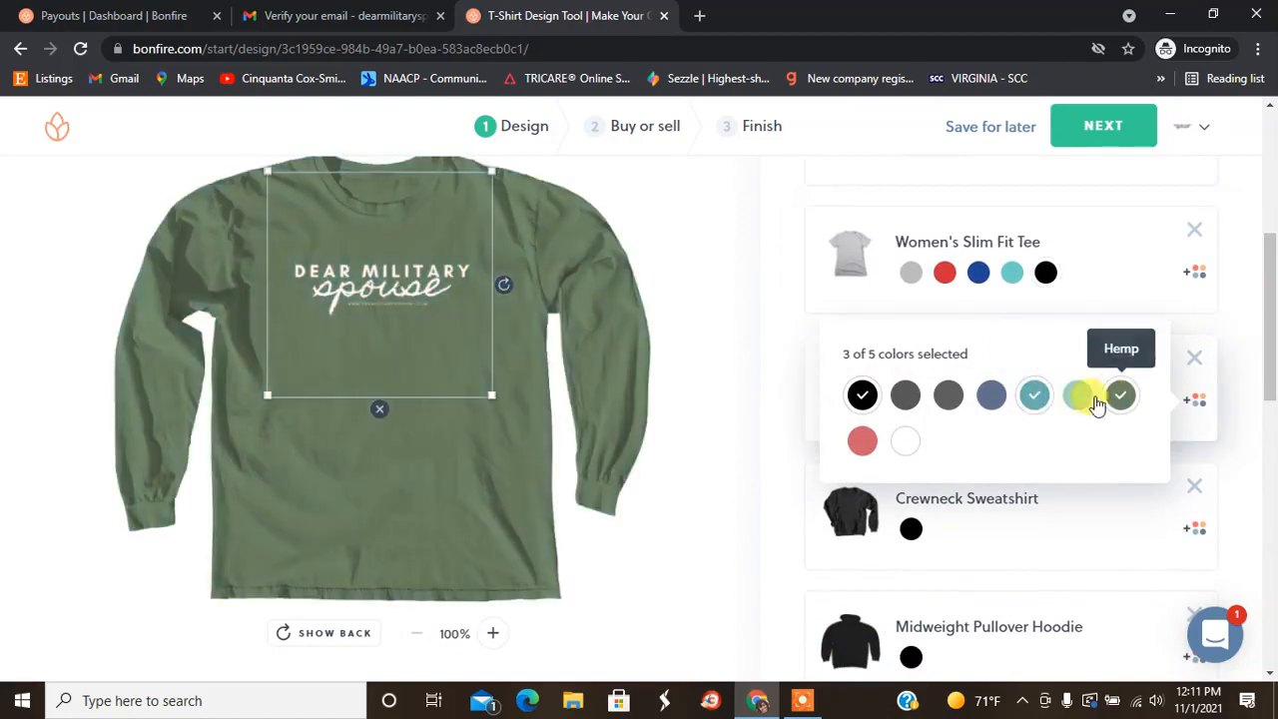
left_click(904, 397)
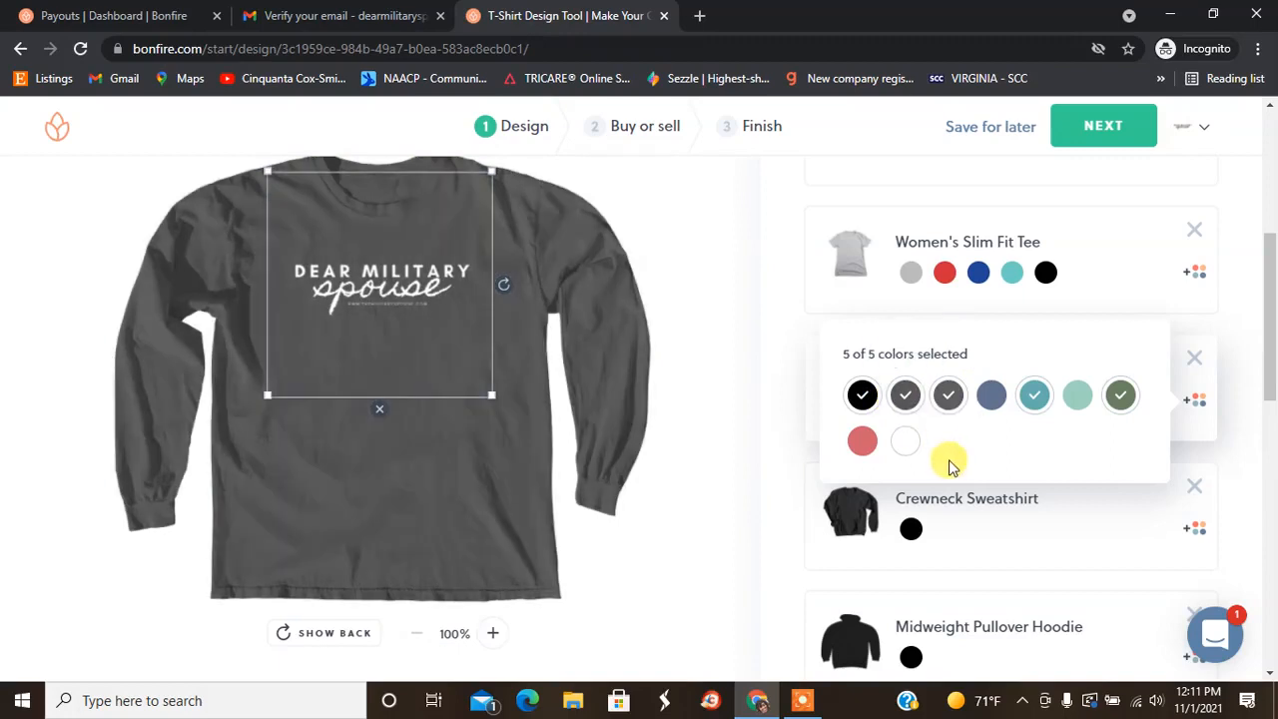
left_click(1194, 416)
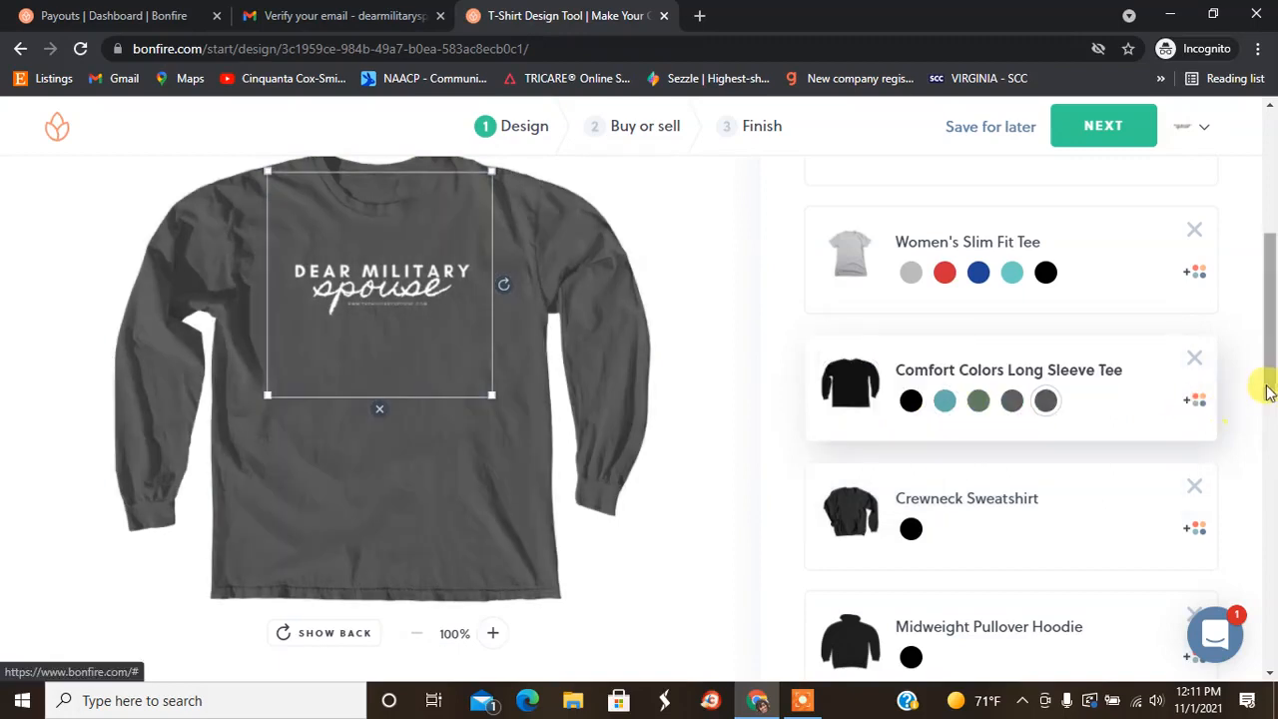
Step: Add red, Royal Blue, Gold and Sport Grey to the Crewneck Sweatshirt and close its color choices
scroll(1266, 379, "down", 1)
left_click(1195, 462)
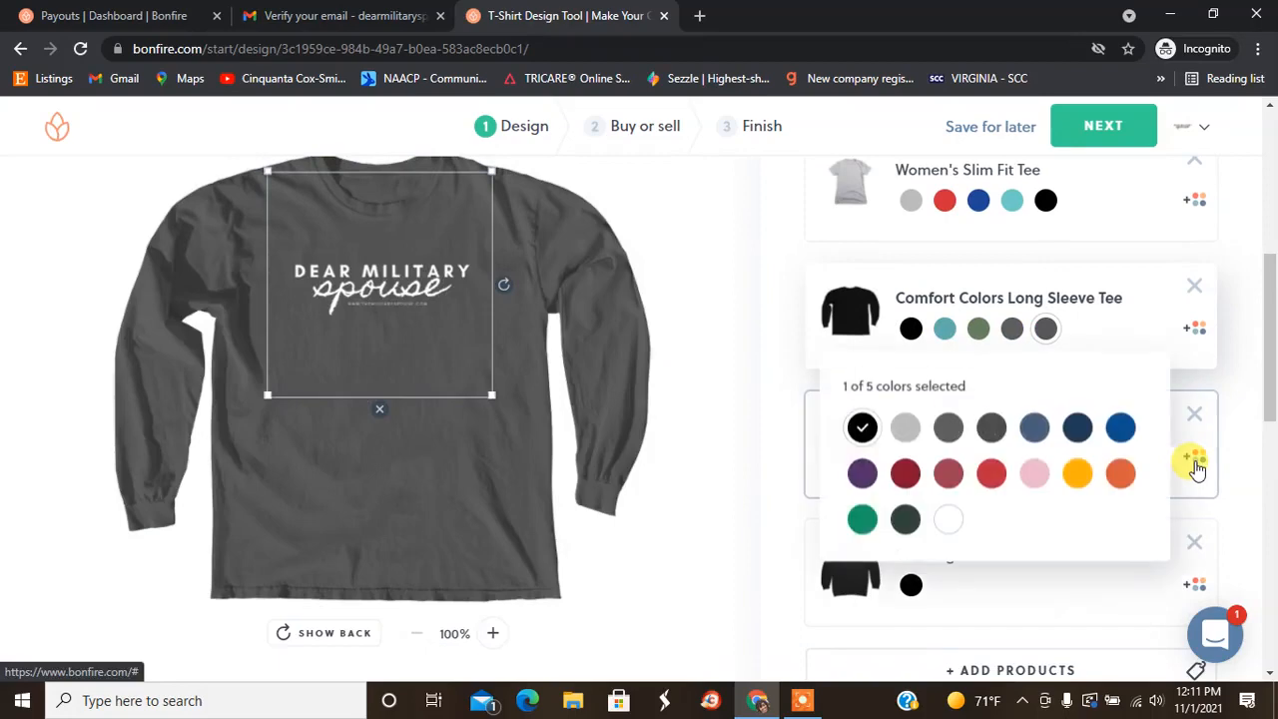
left_click(991, 475)
left_click(1118, 429)
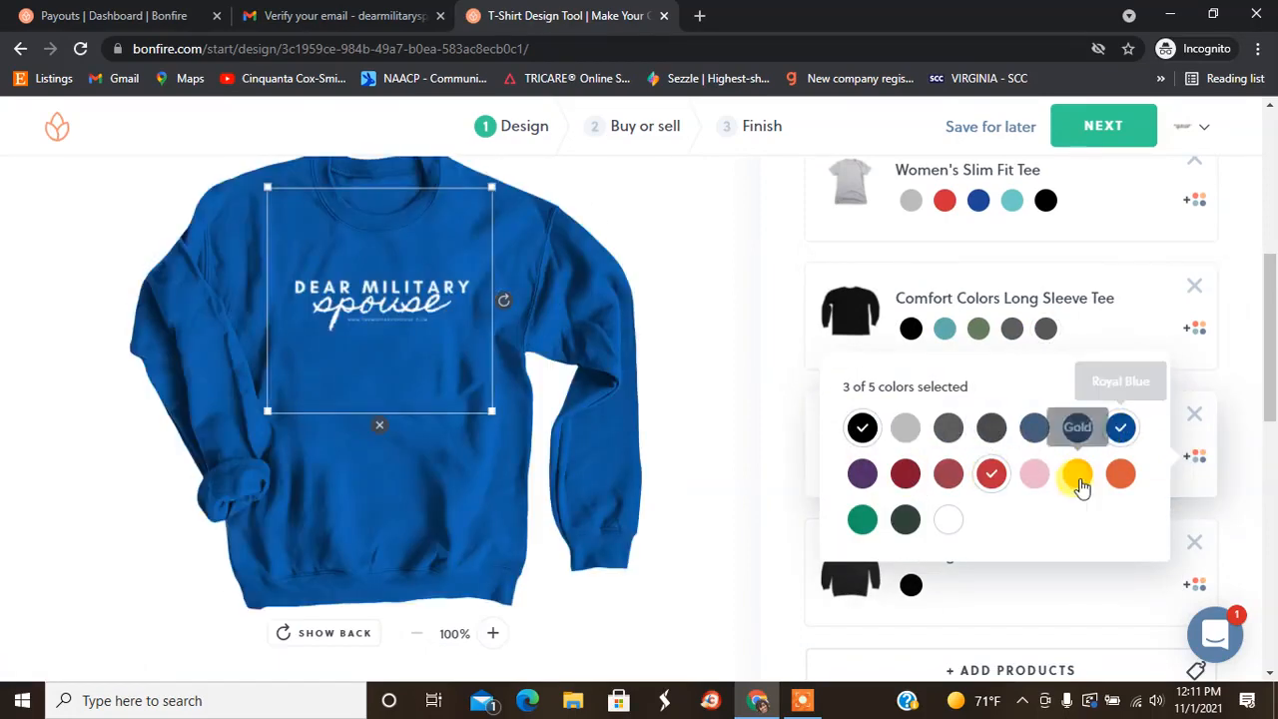
left_click(1076, 477)
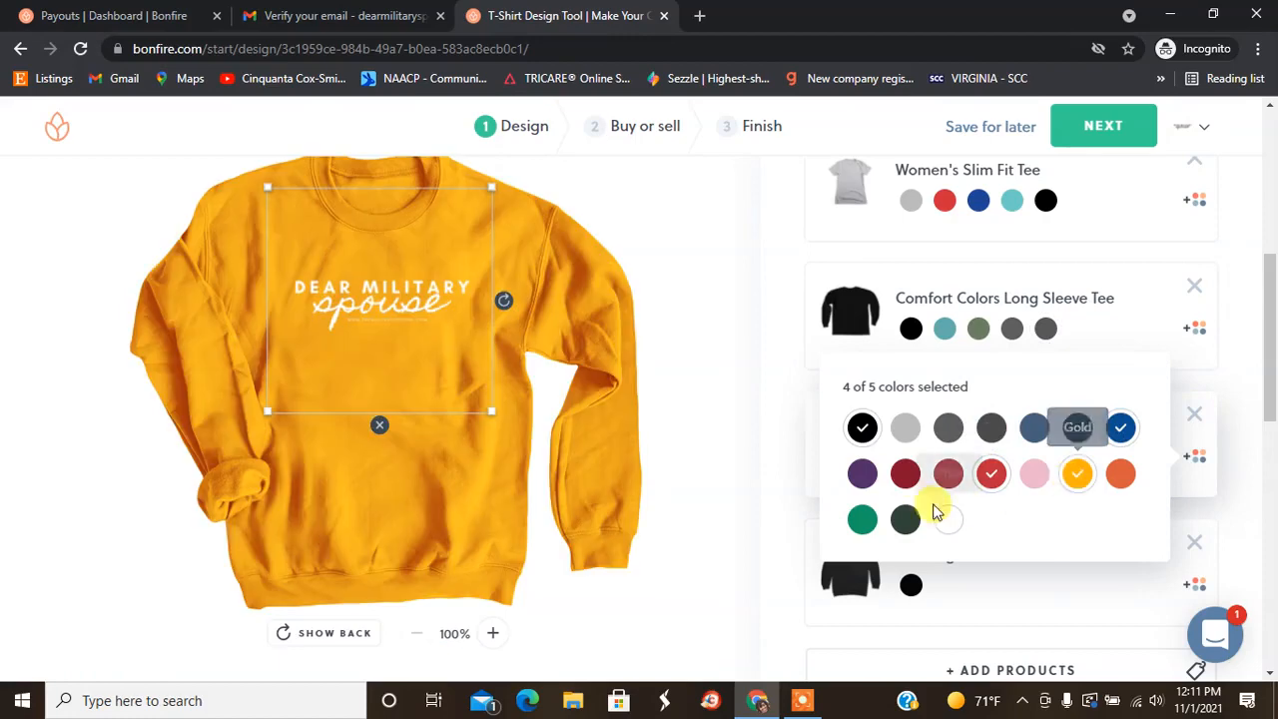
left_click(908, 430)
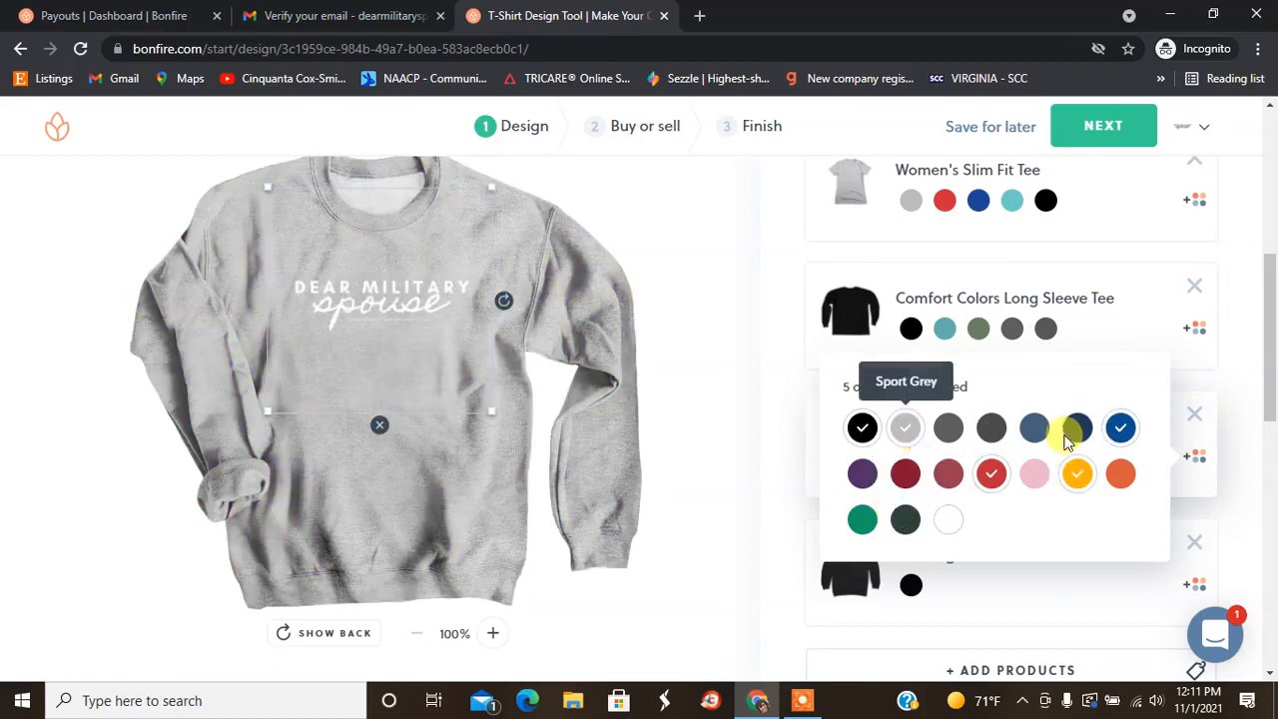
scroll(1217, 469, "down", 1)
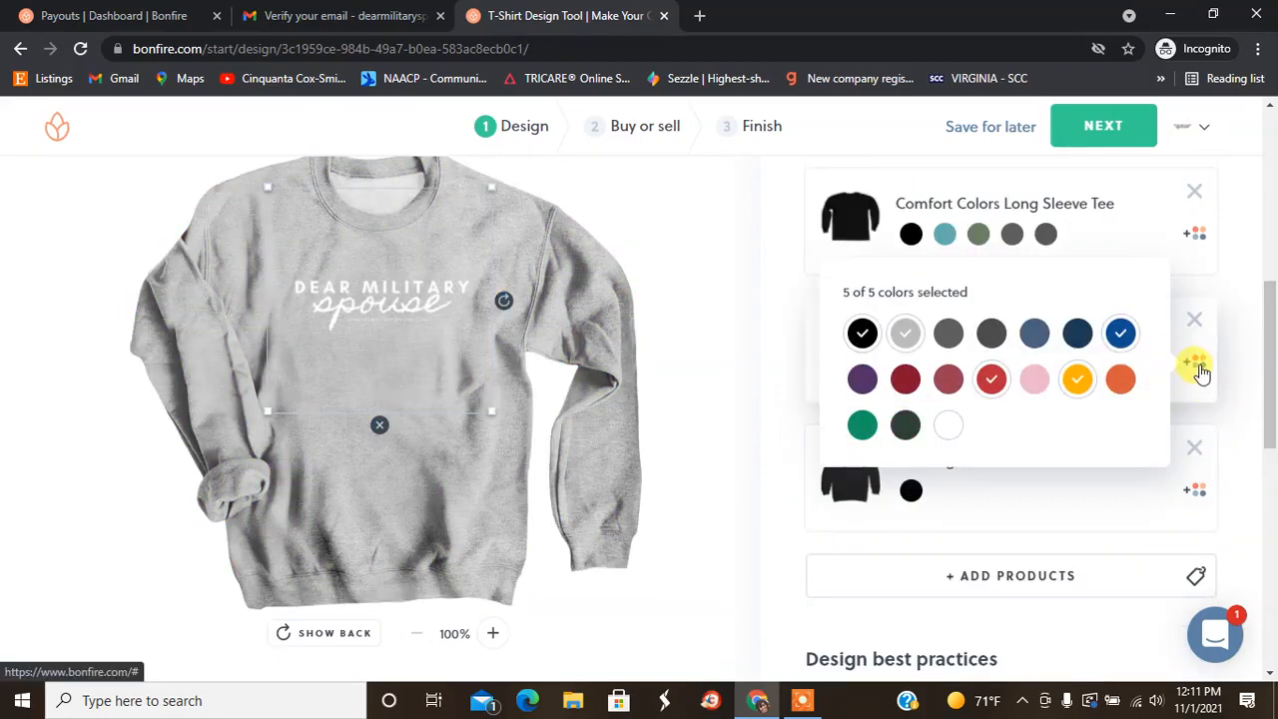
left_click(1194, 361)
Step: Add medium blue, red, Gold and Grey Heather to the Midweight Pullover Hoodie's colors
left_click(1195, 491)
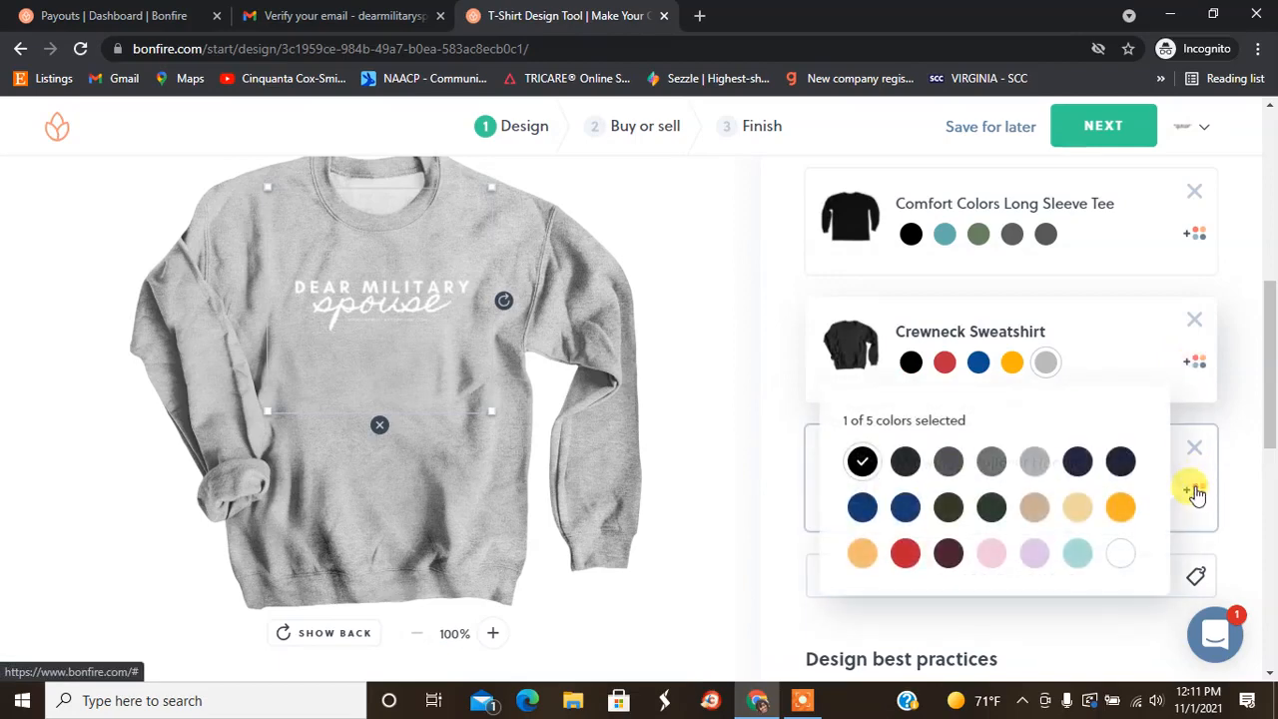
left_click(903, 509)
left_click(904, 554)
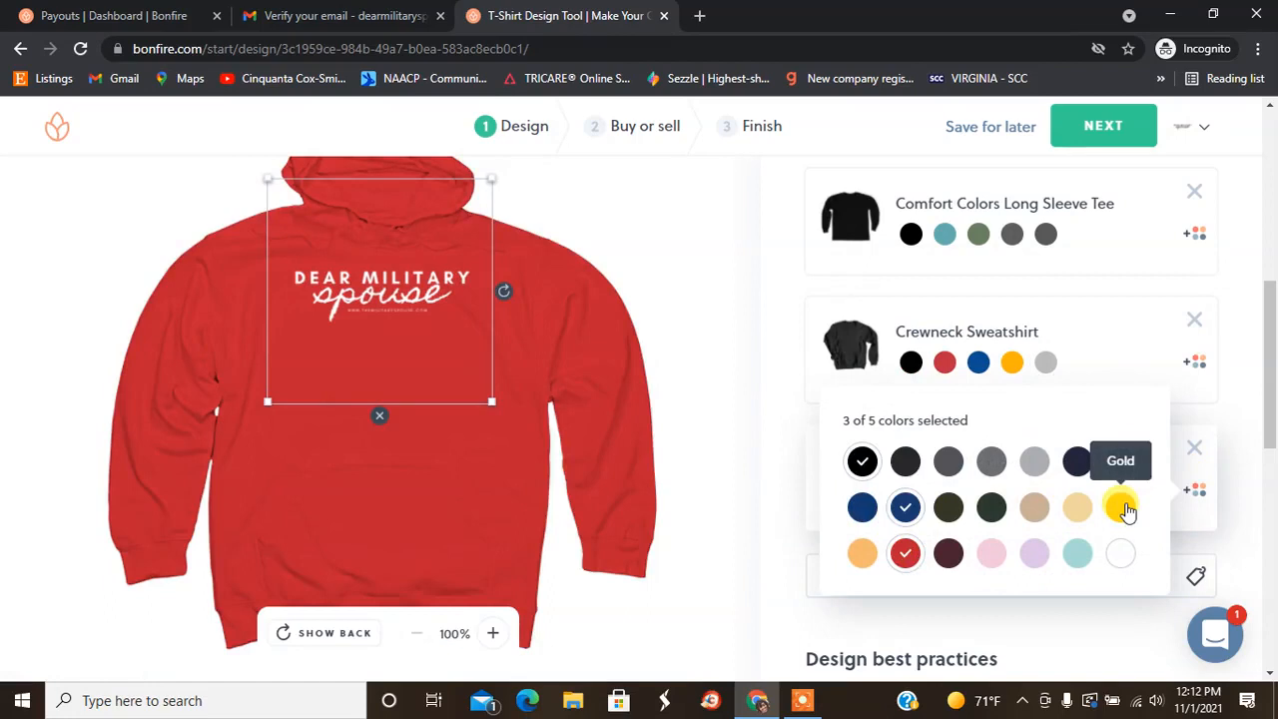
left_click(1123, 506)
left_click(1036, 463)
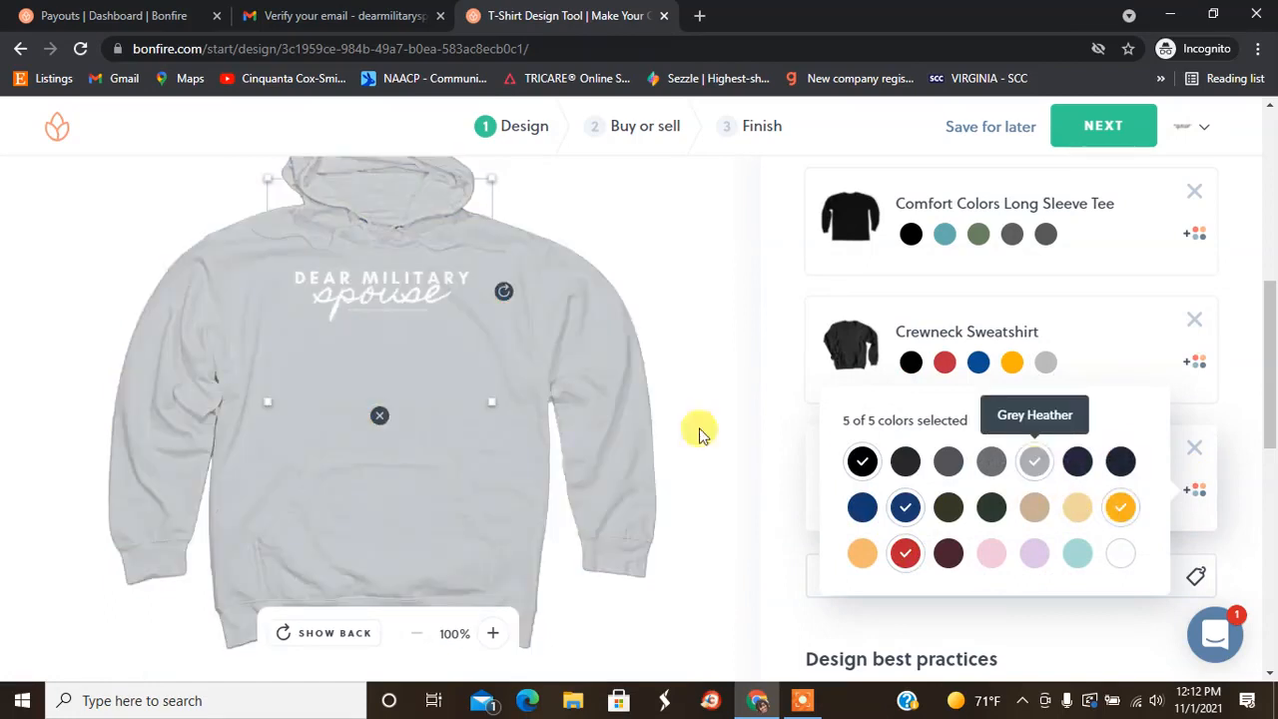
Step: Move the logo slightly lower on the hoodie's chest and return to the list of selected products
left_click(427, 313)
left_click_drag(422, 301, 423, 326)
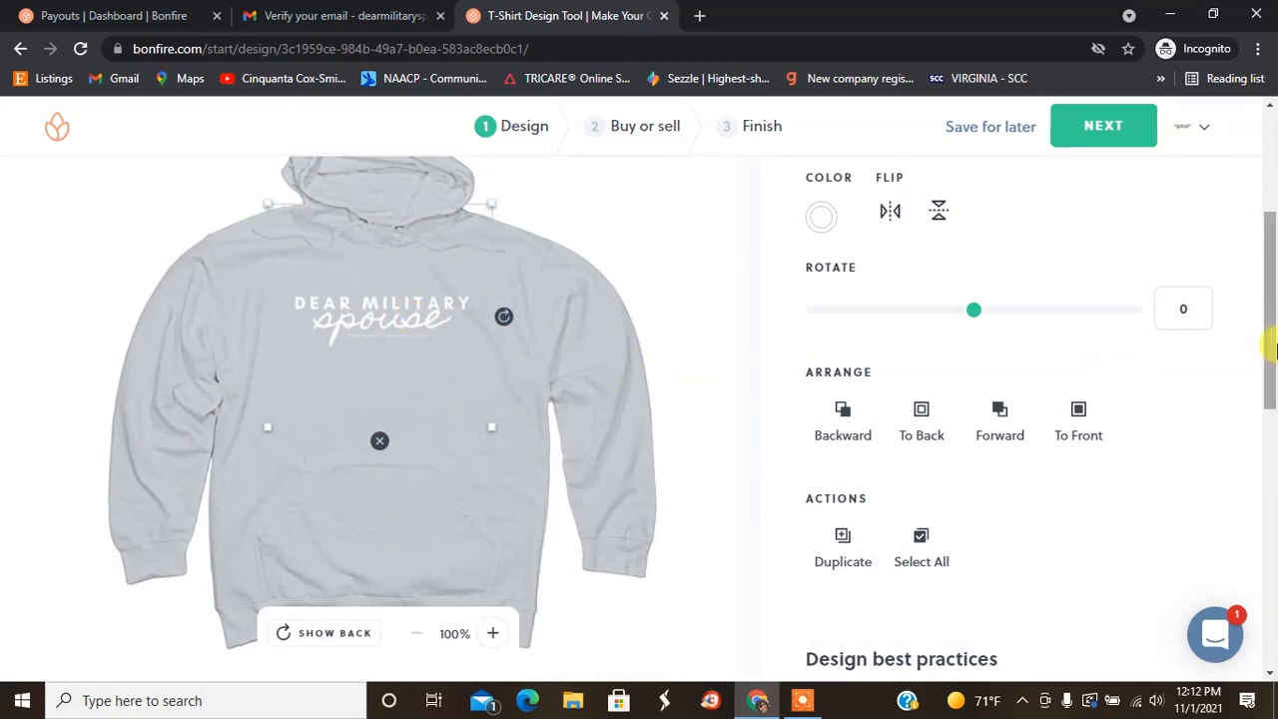
left_click_drag(1265, 336, 1271, 230)
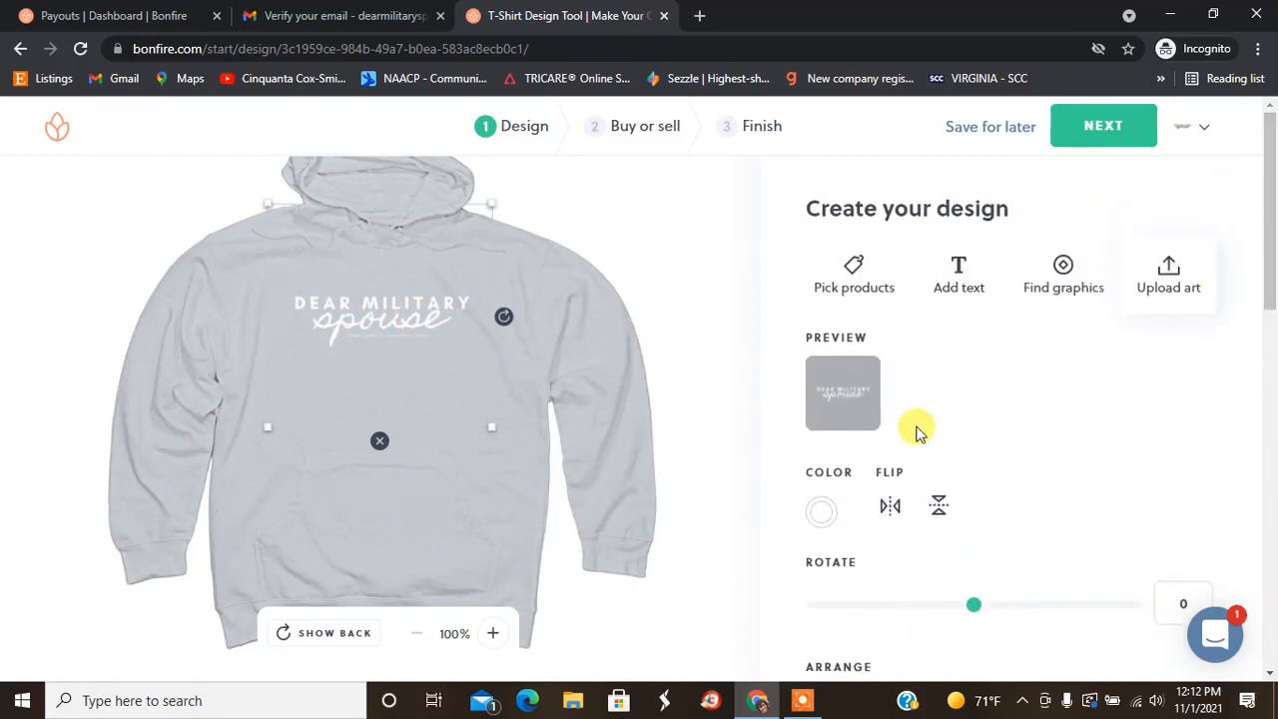
scroll(889, 348, "down", 10)
scroll(1271, 607, "up", 10)
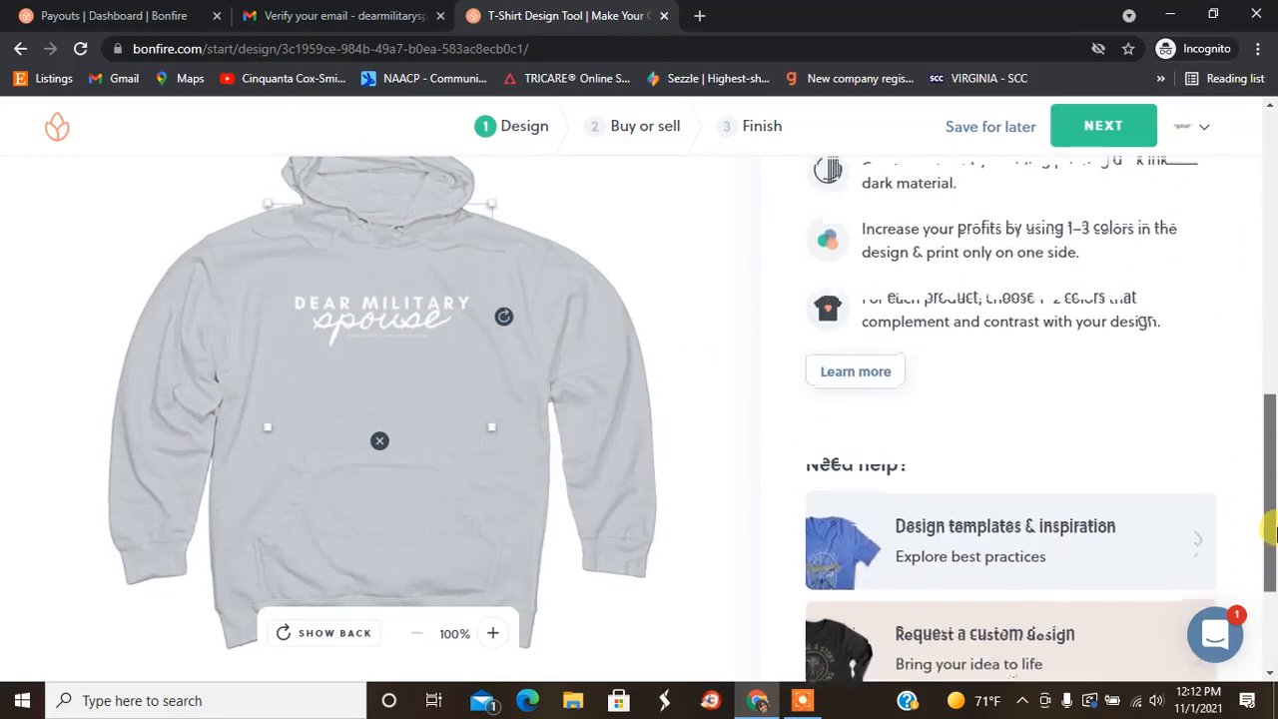
left_click(945, 173)
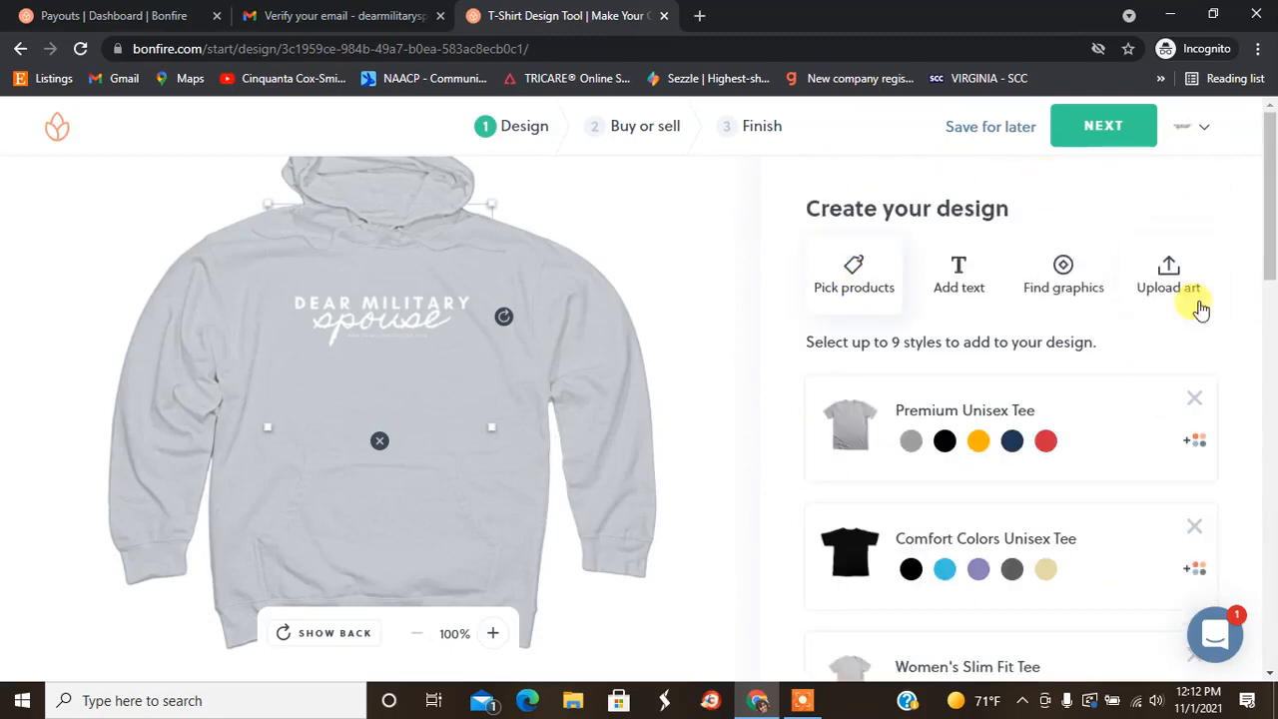
Step: Show the Premium Unisex Tee in black, move its logo slightly higher on the chest and return to the selected products
left_click(943, 443)
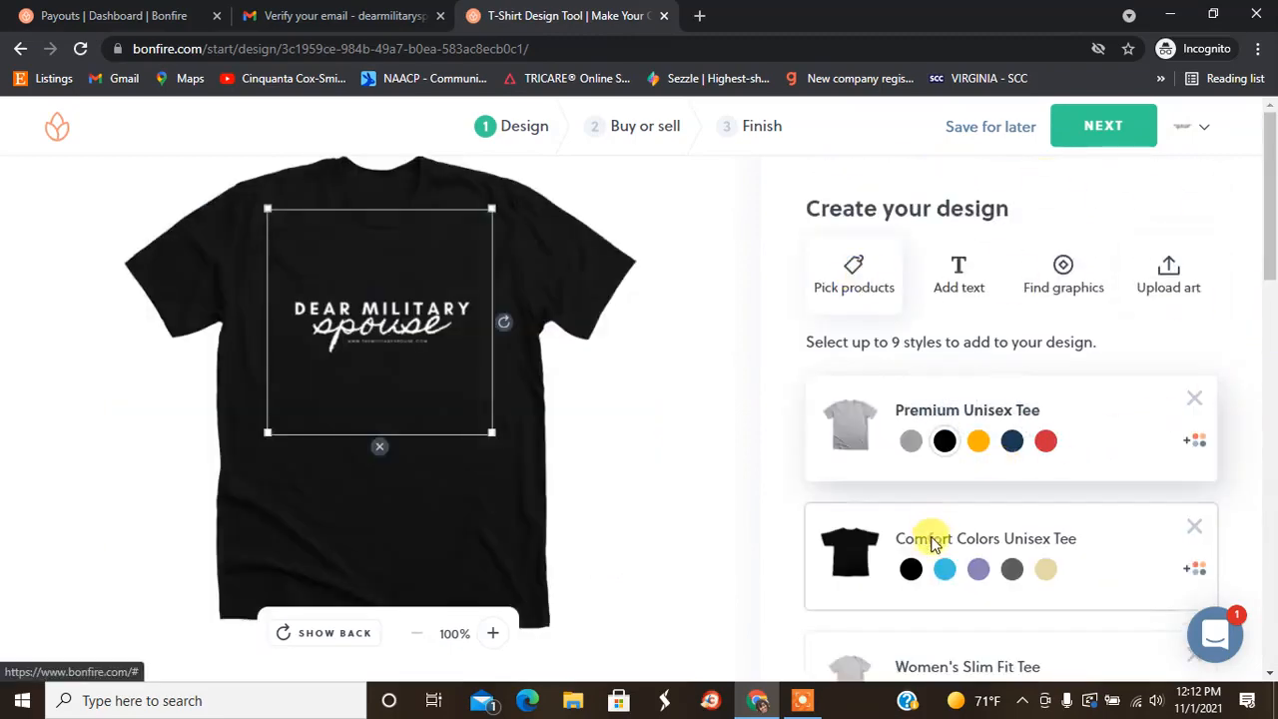
left_click_drag(393, 331, 383, 306)
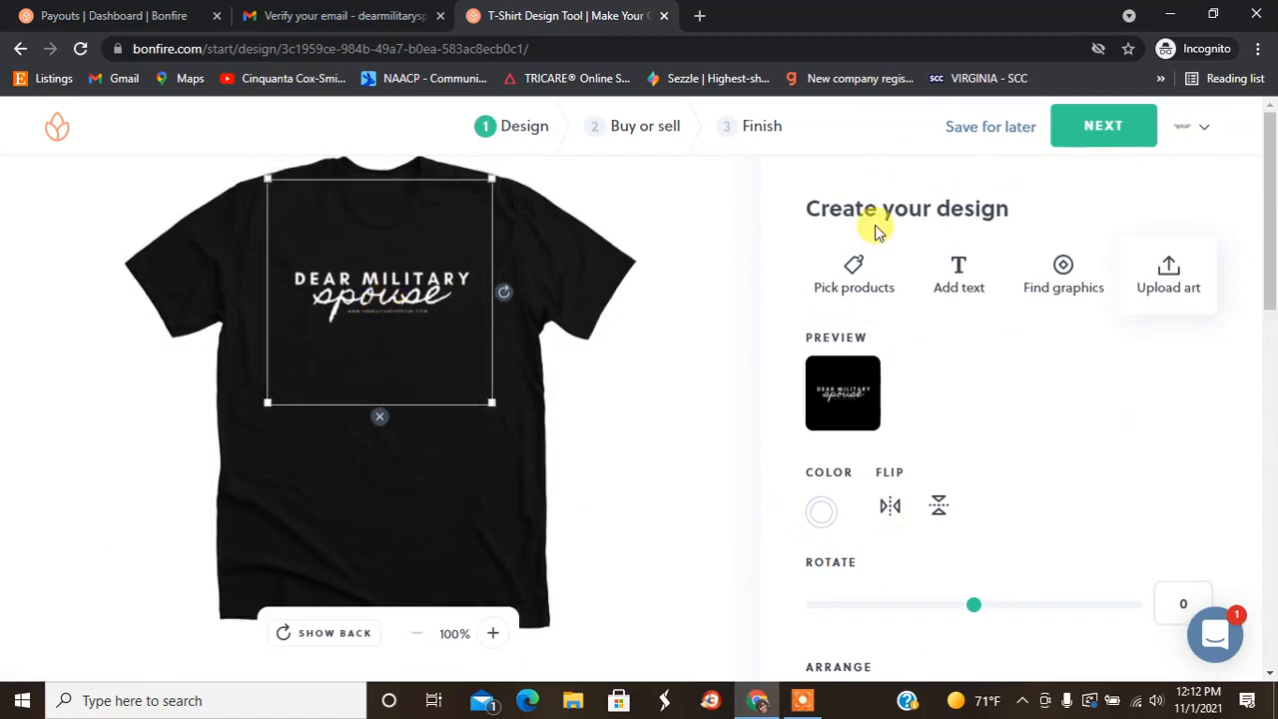
left_click(855, 264)
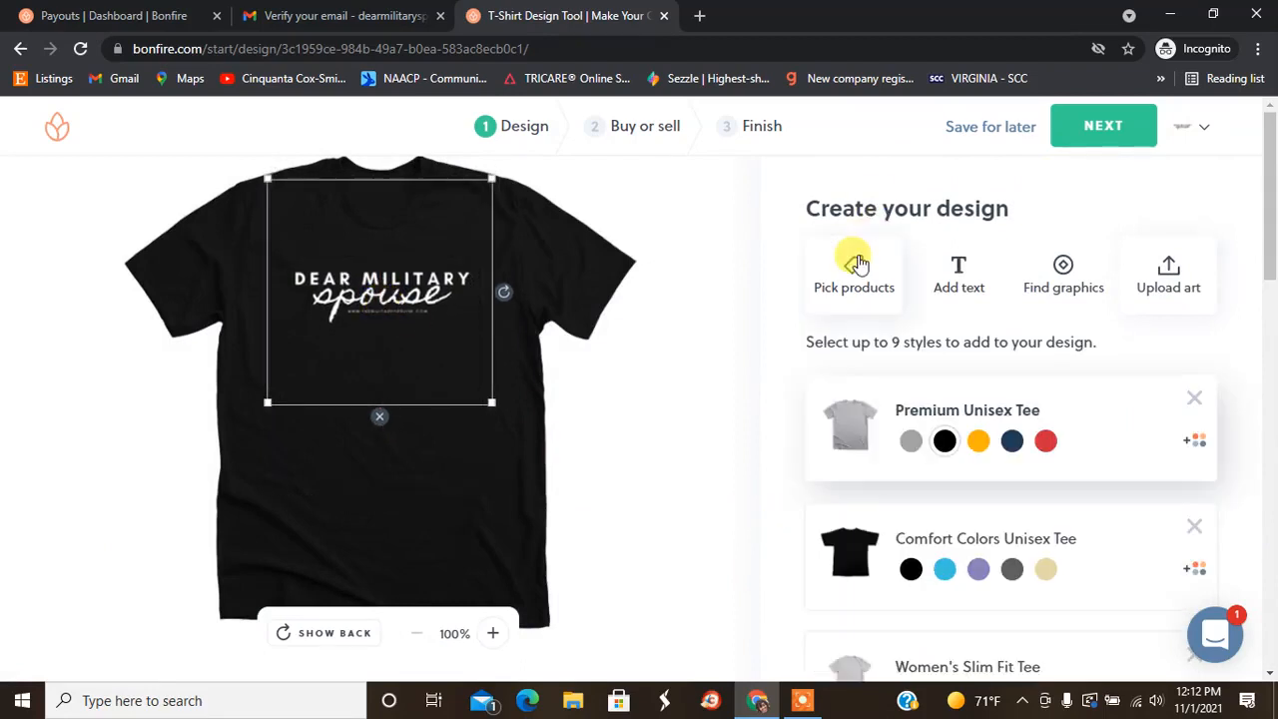
Step: Check the logo placement on the Comfort Colors Unisex Tee, Women's Slim Fit Tee, Comfort Colors Long Sleeve Tee and Crewneck Sweatshirt
left_click(883, 540)
left_click(938, 658)
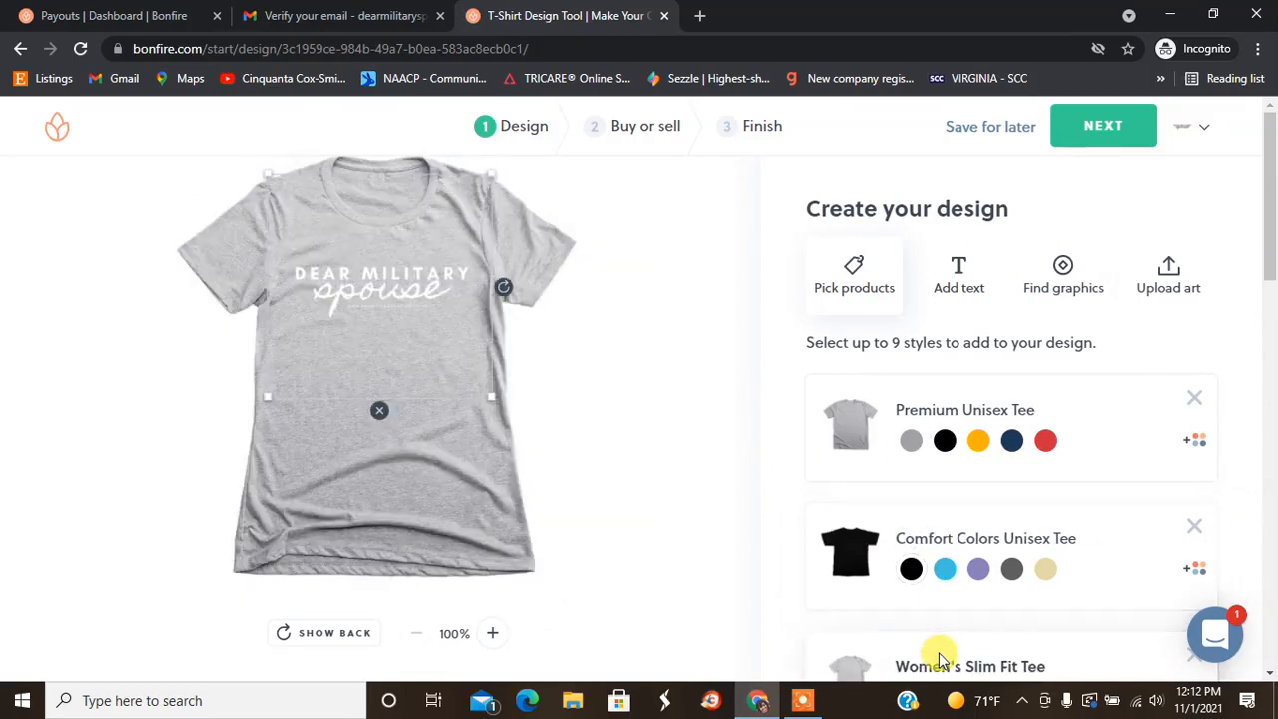
scroll(1273, 540, "down", 4)
left_click(870, 470)
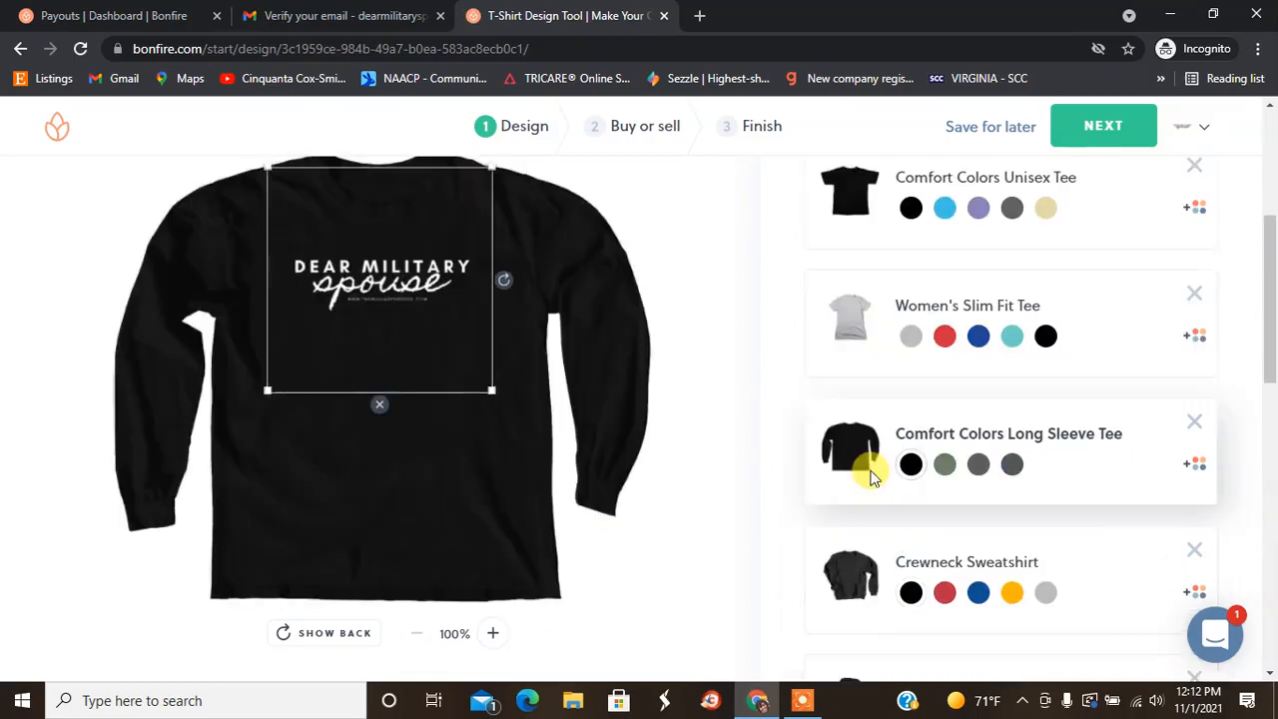
left_click(891, 569)
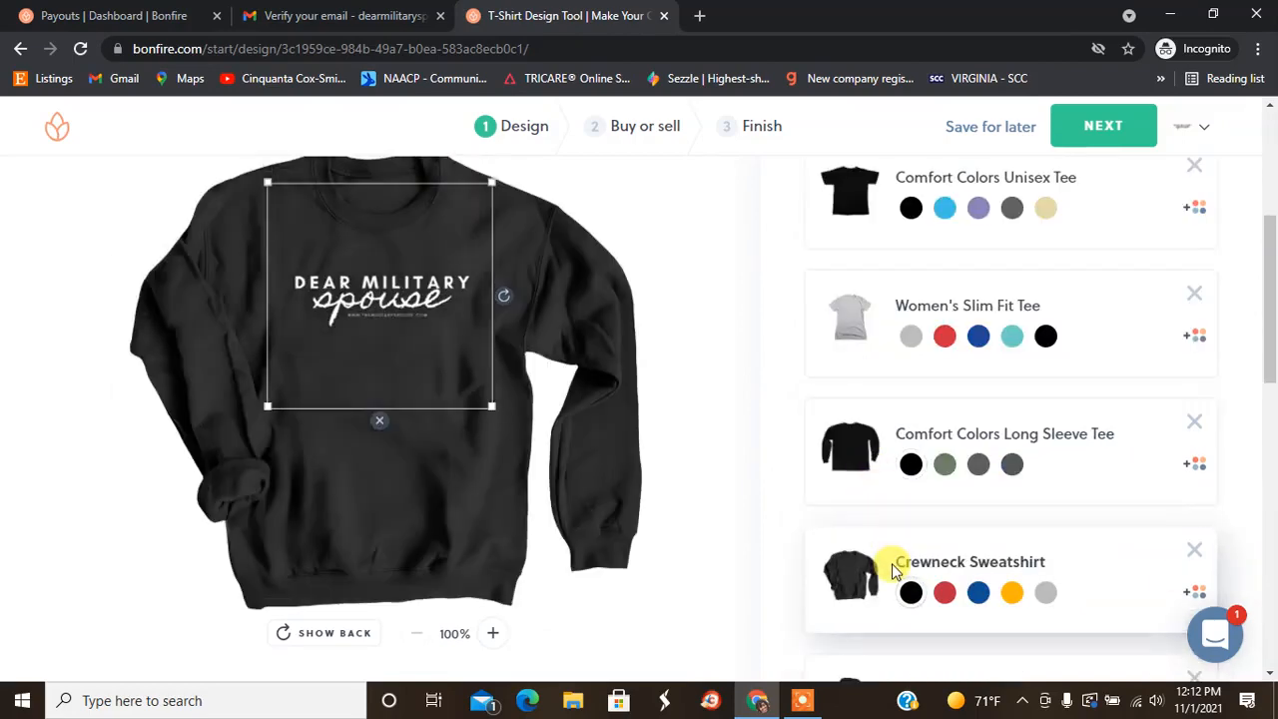
Step: Finish the design, choose to sell it and set the orders to be sent out on demand
left_click(1086, 126)
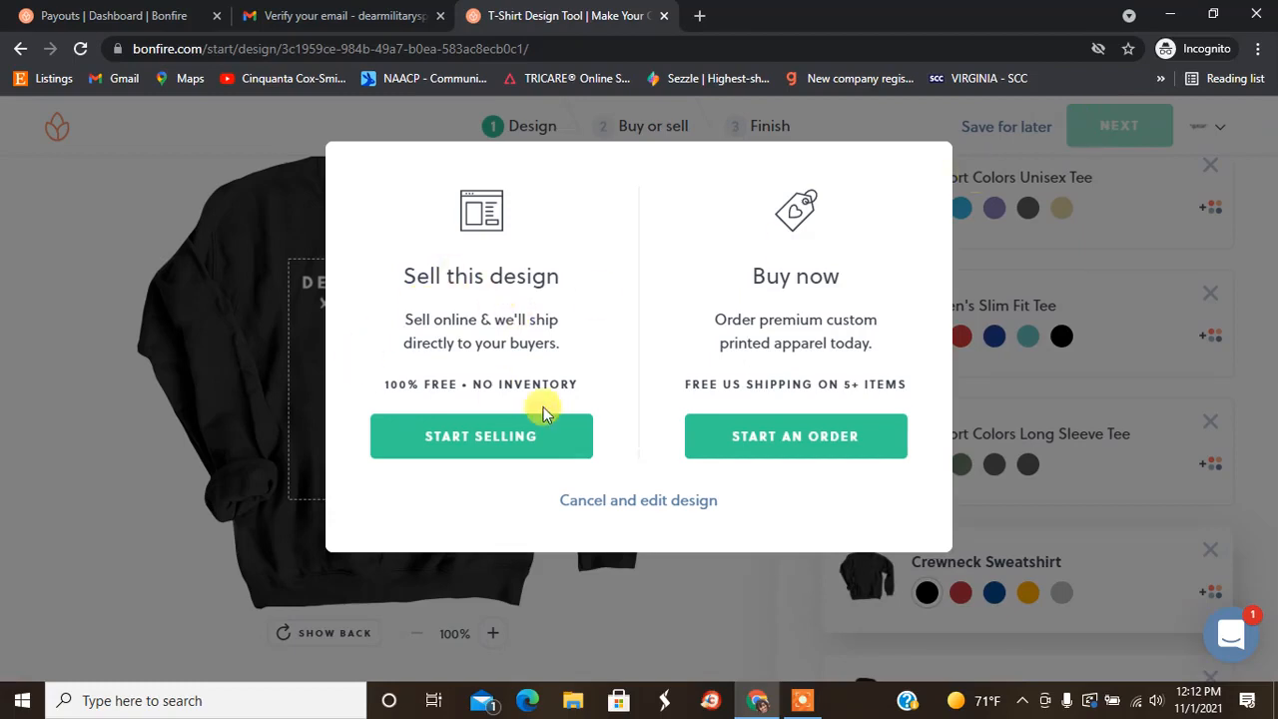
left_click(493, 443)
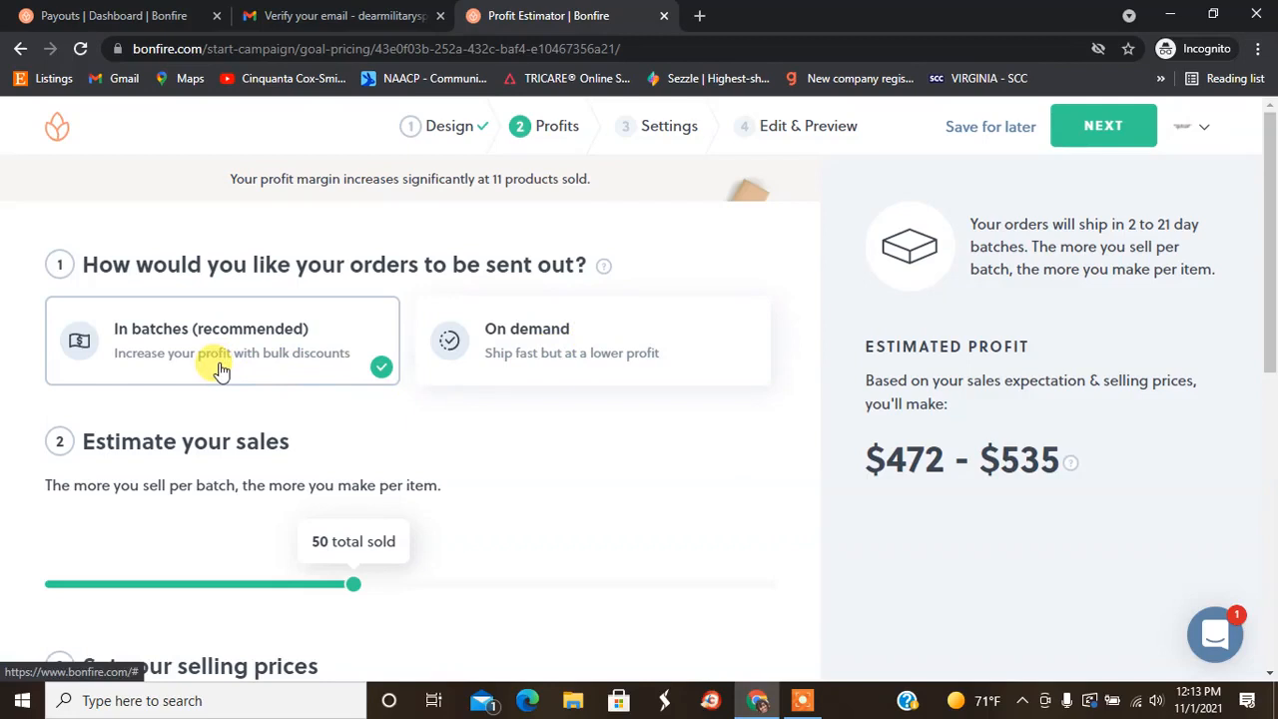
left_click(490, 343)
Step: Set the Premium Unisex Tee's selling price to $25.00 and review the prices of the other products
scroll(1204, 275, "down", 2)
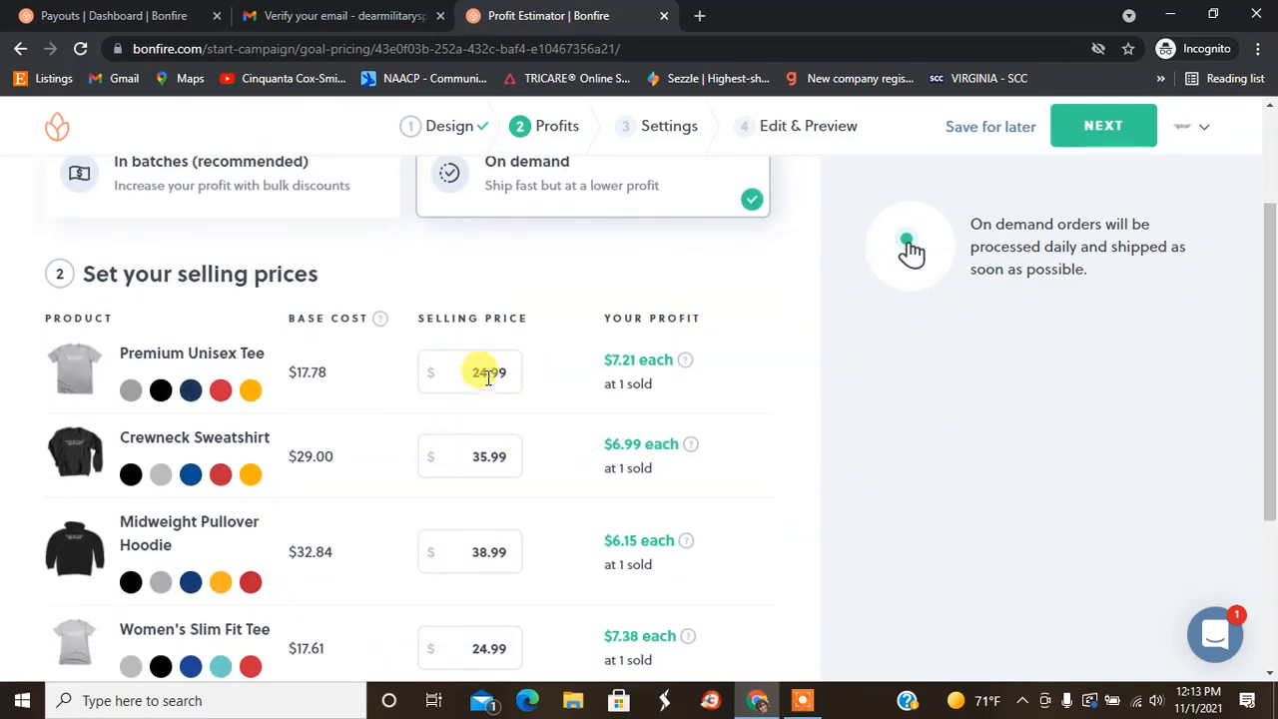
left_click_drag(483, 372, 504, 377)
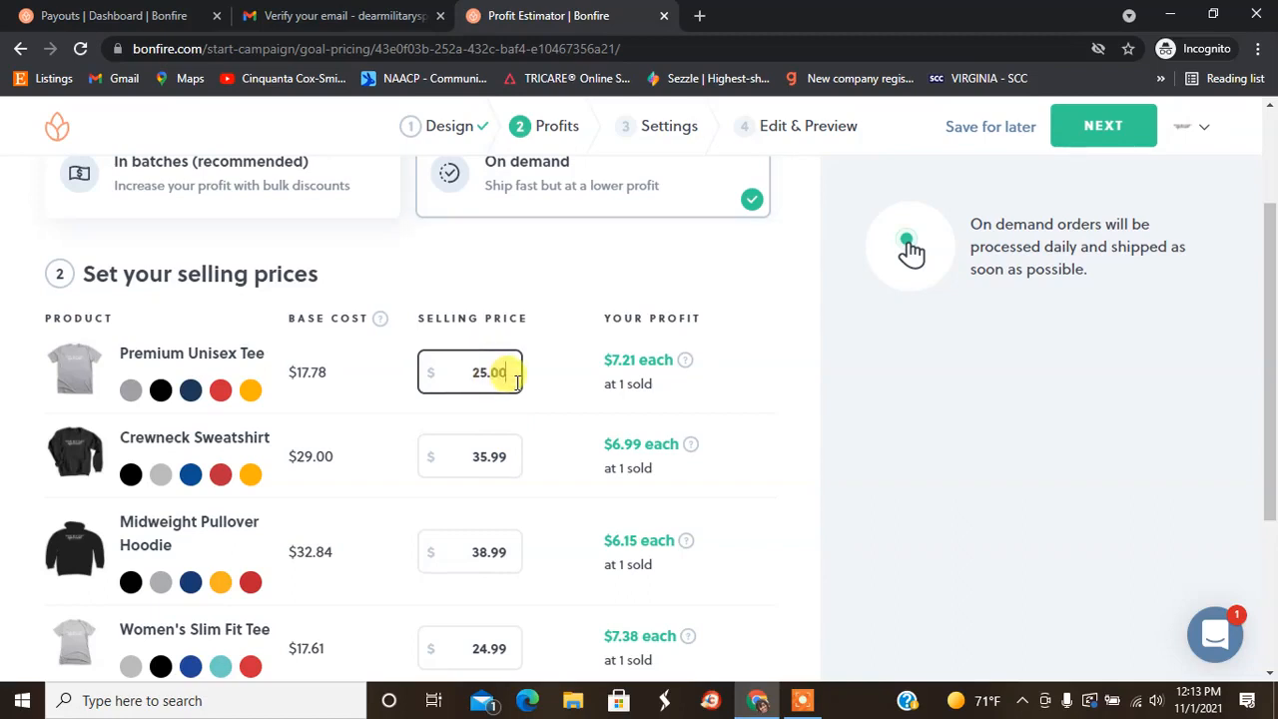
left_click(870, 411)
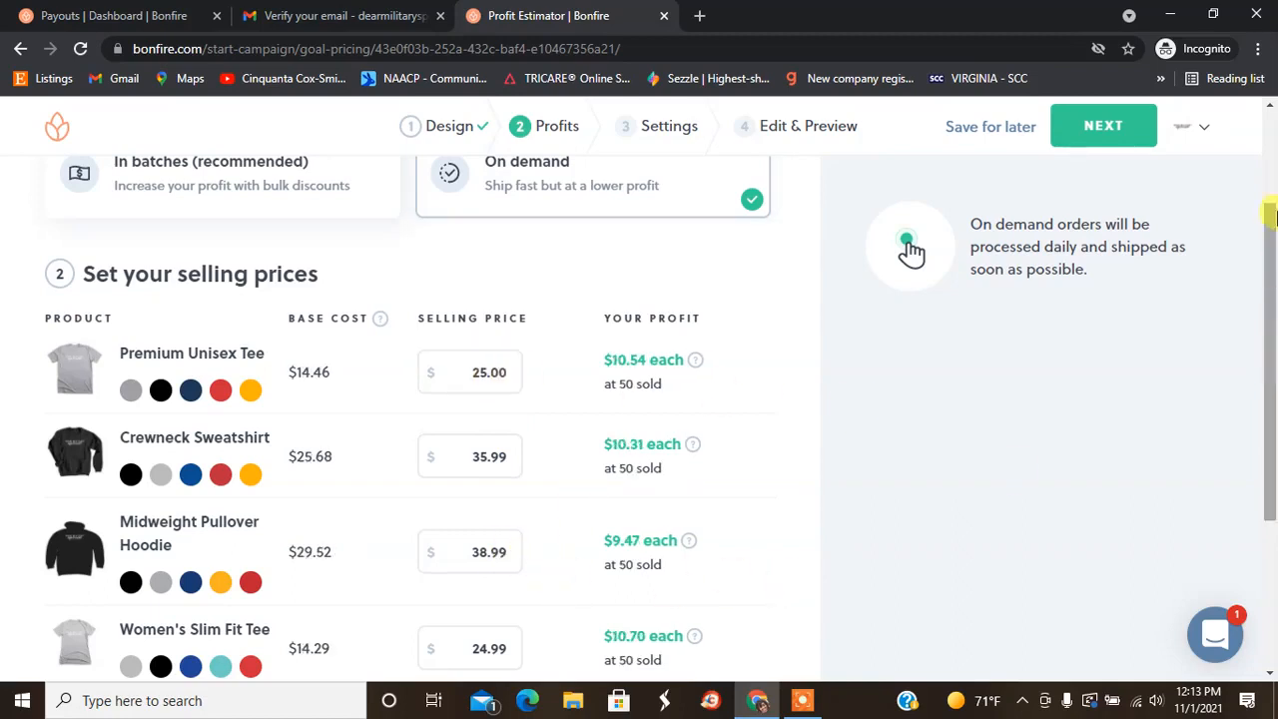
left_click_drag(1269, 213, 1270, 399)
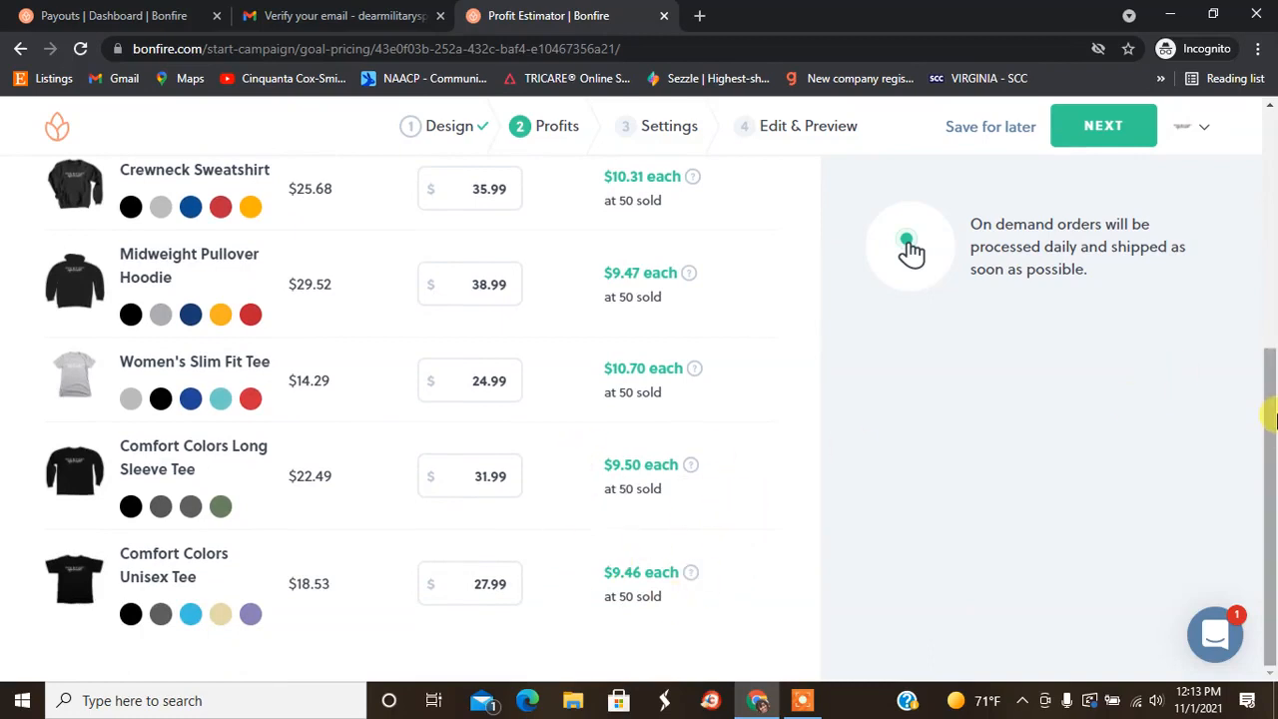
scroll(1272, 400, "up", 4)
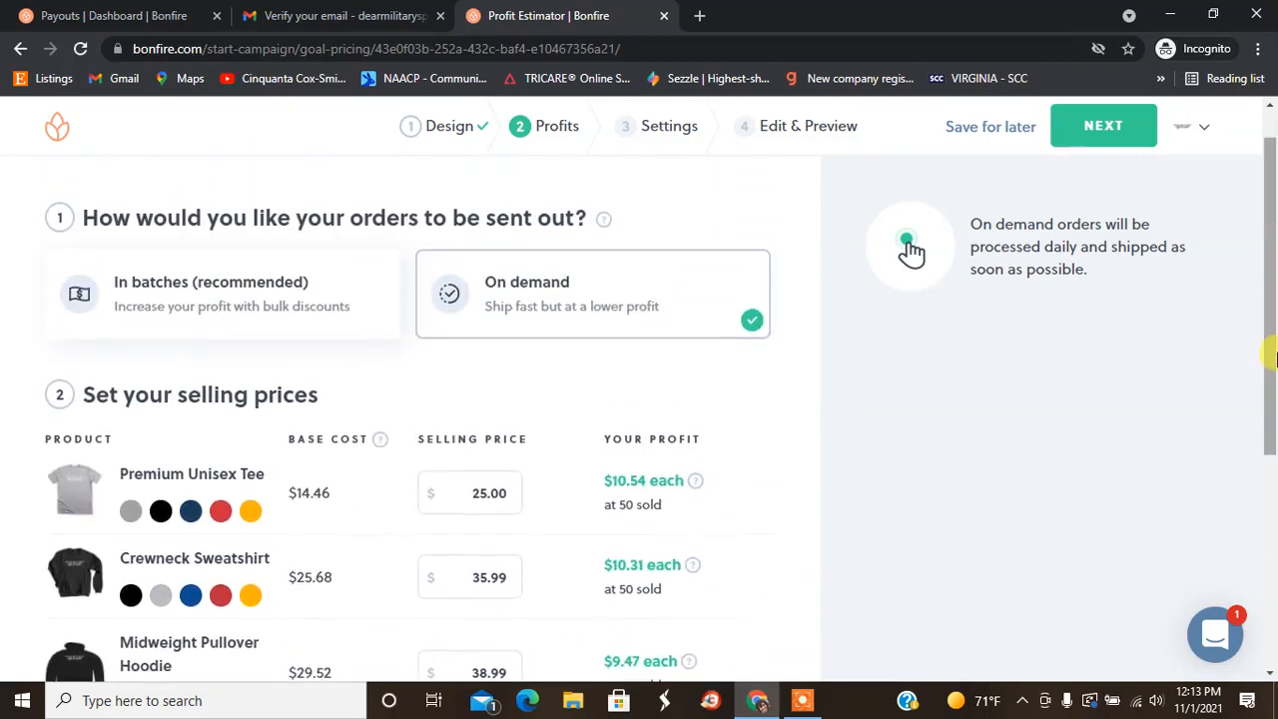
left_click_drag(1273, 359, 1273, 194)
Step: Continue to the campaign settings and choose to make money with tips accepted at checkout
left_click(1098, 145)
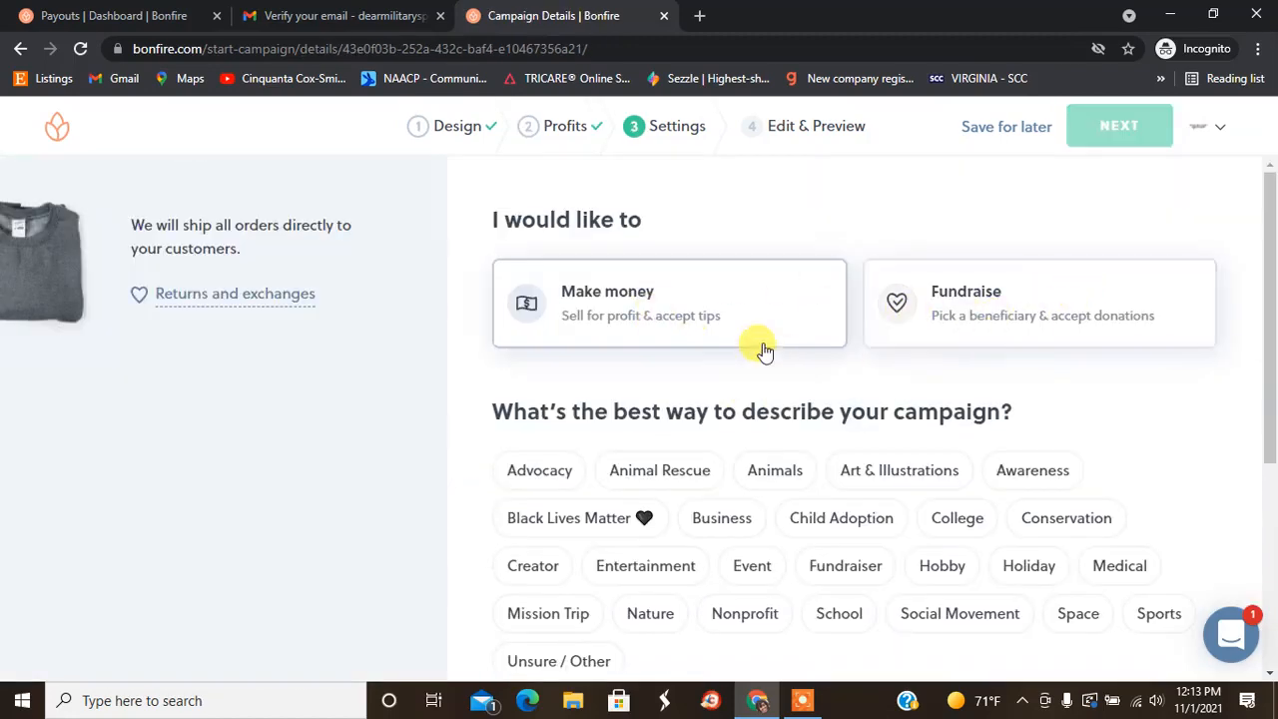
left_click(629, 315)
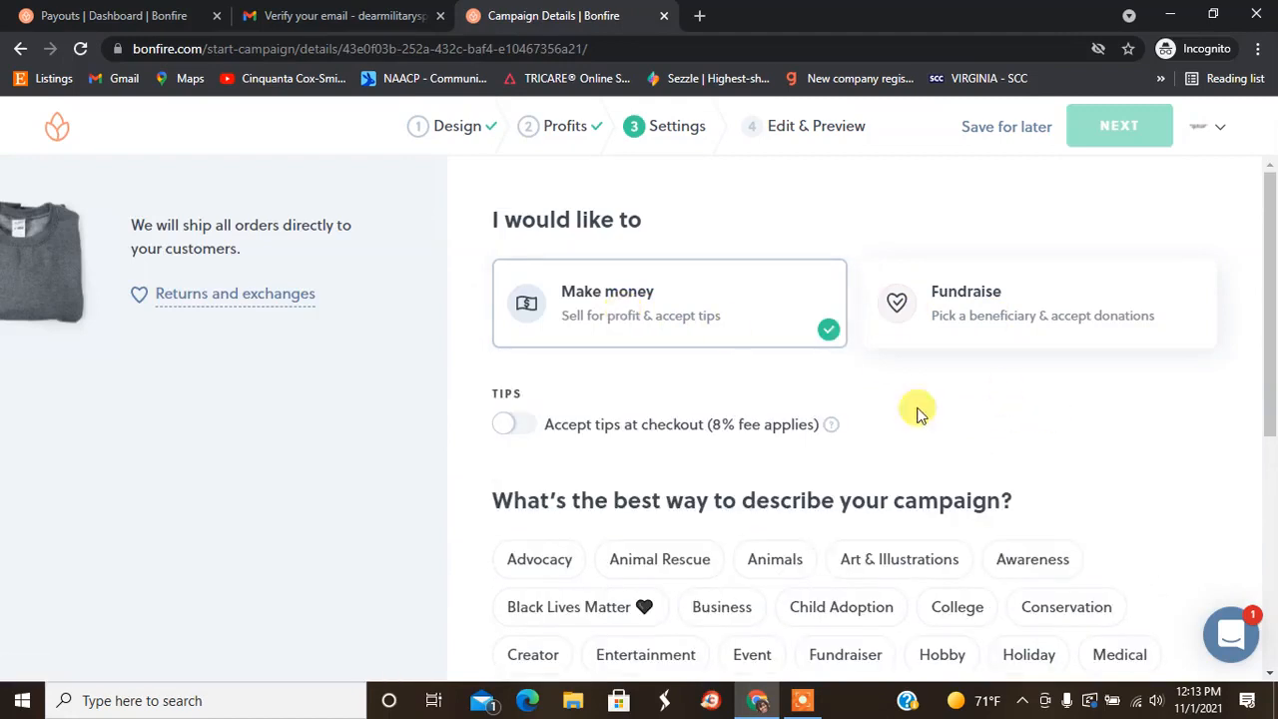
left_click(514, 428)
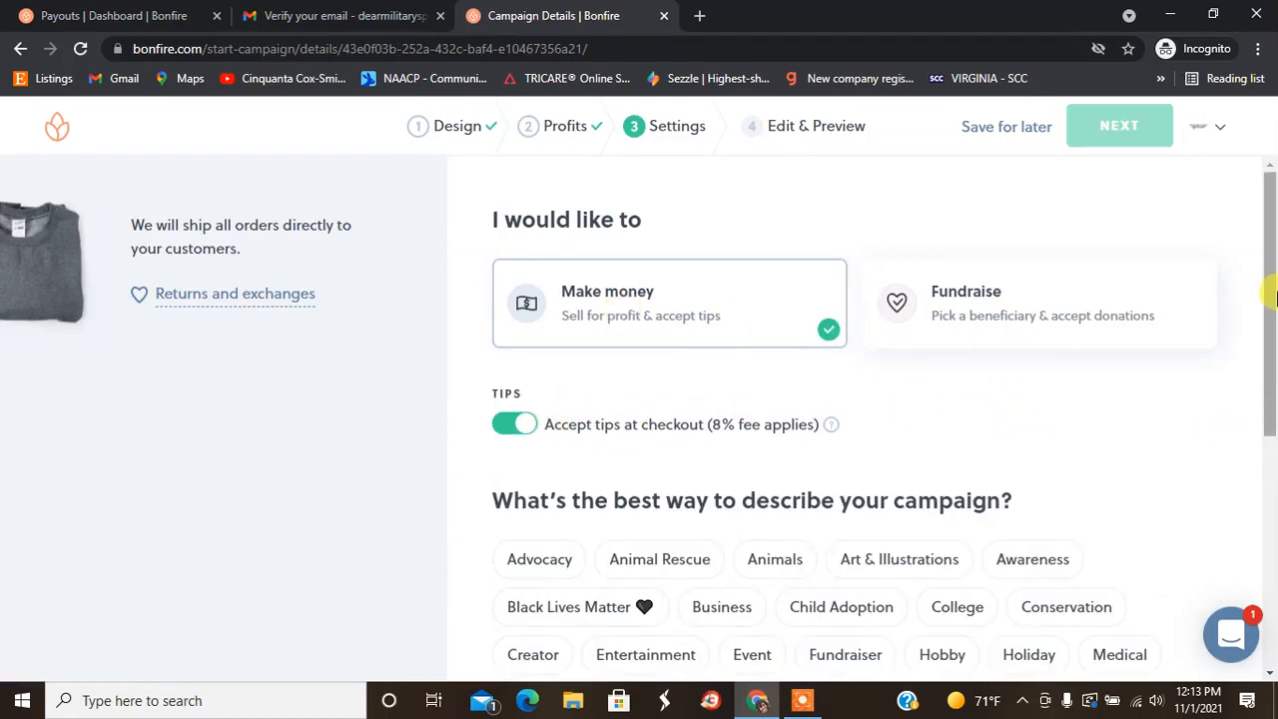
Step: Describe the campaign as Creator and add the tags YouTube, Podcasts and Author
left_click_drag(1269, 281, 1269, 365)
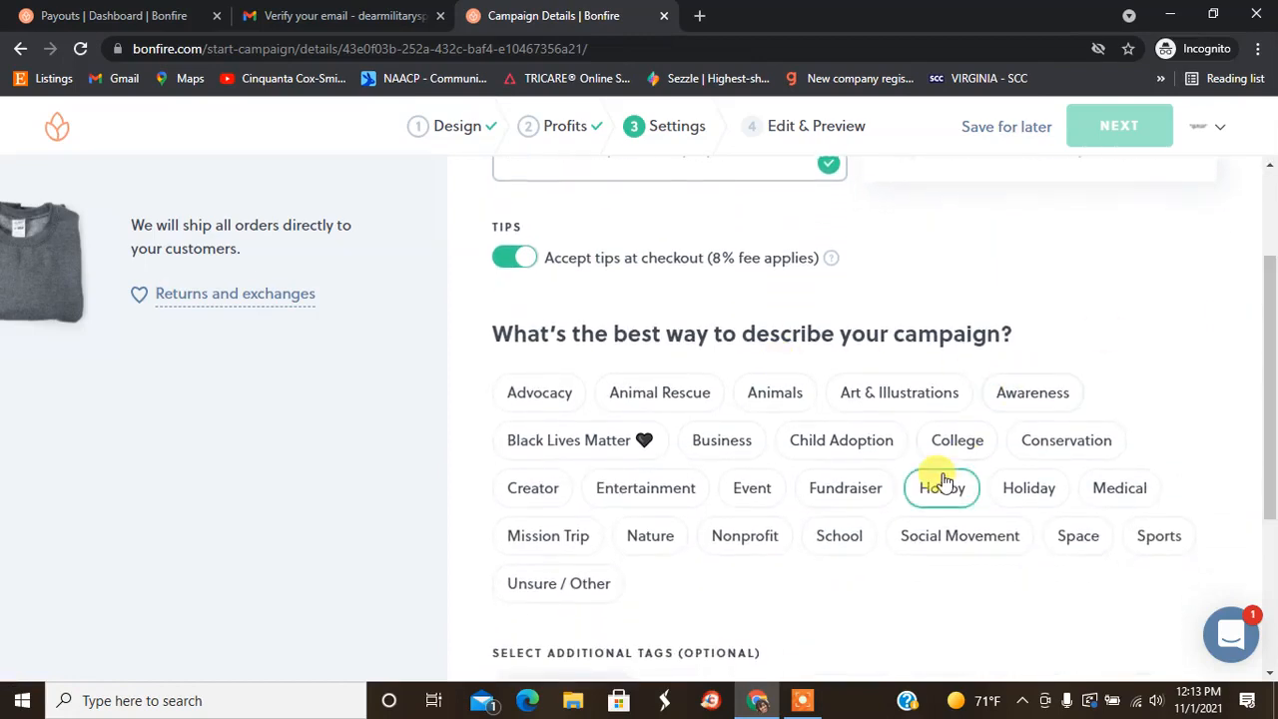
left_click_drag(1274, 356, 1270, 399)
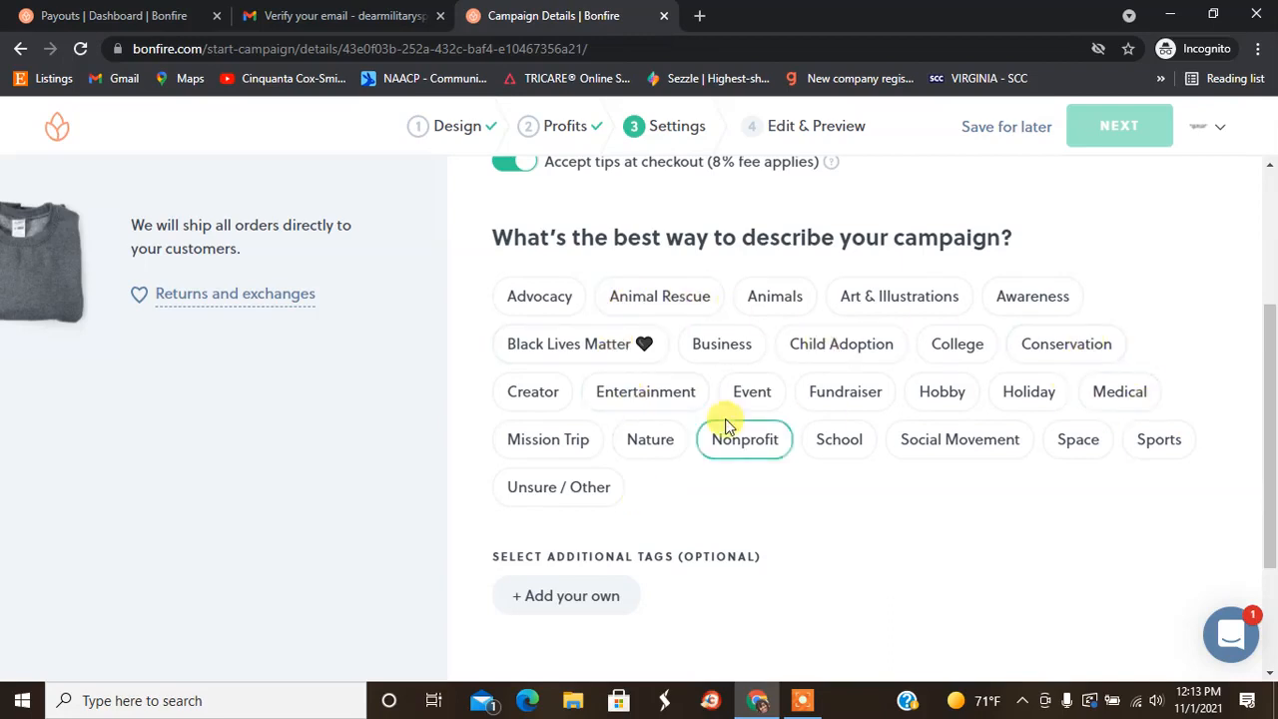
left_click(540, 396)
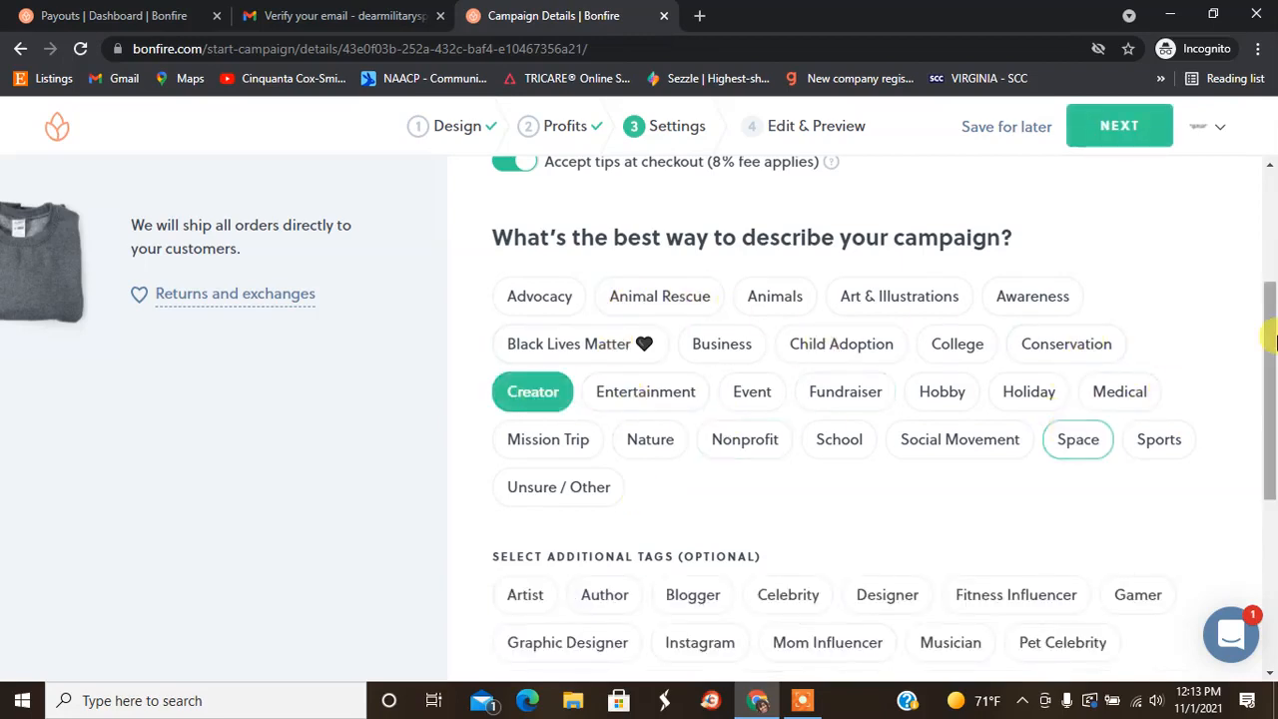
scroll(1273, 317, "down", 2)
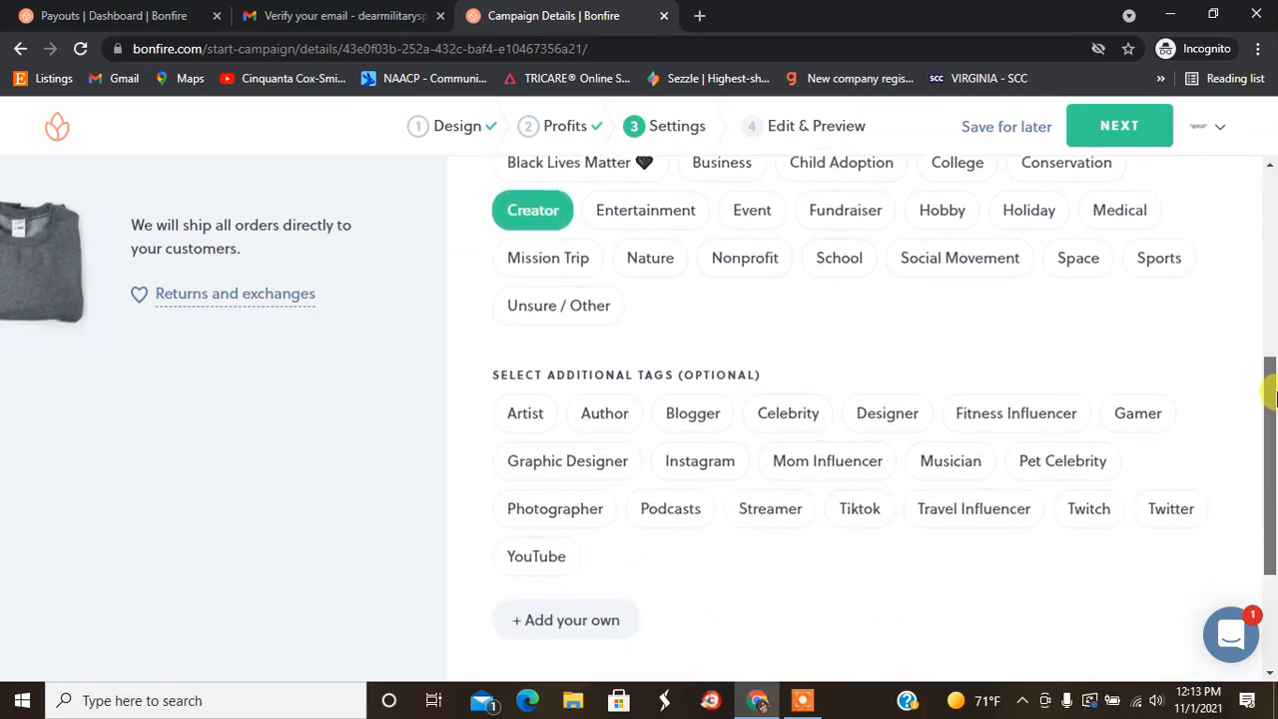
left_click(529, 502)
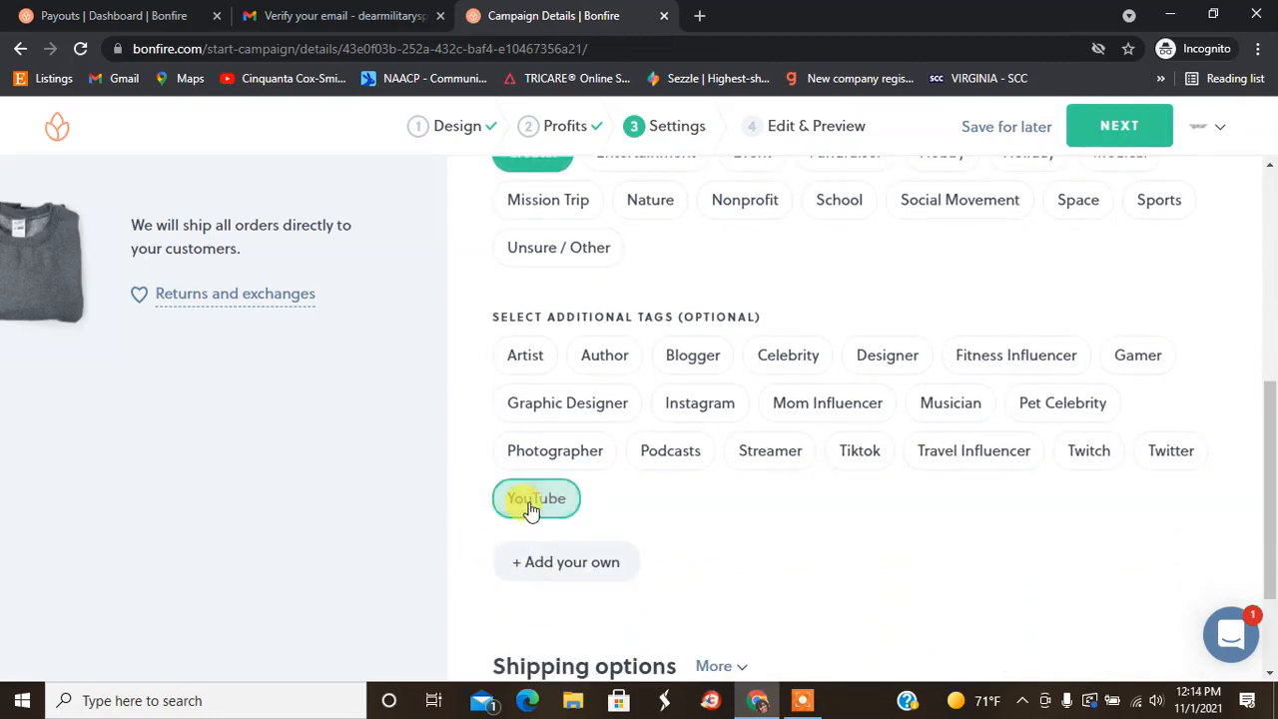
left_click(666, 454)
left_click(602, 357)
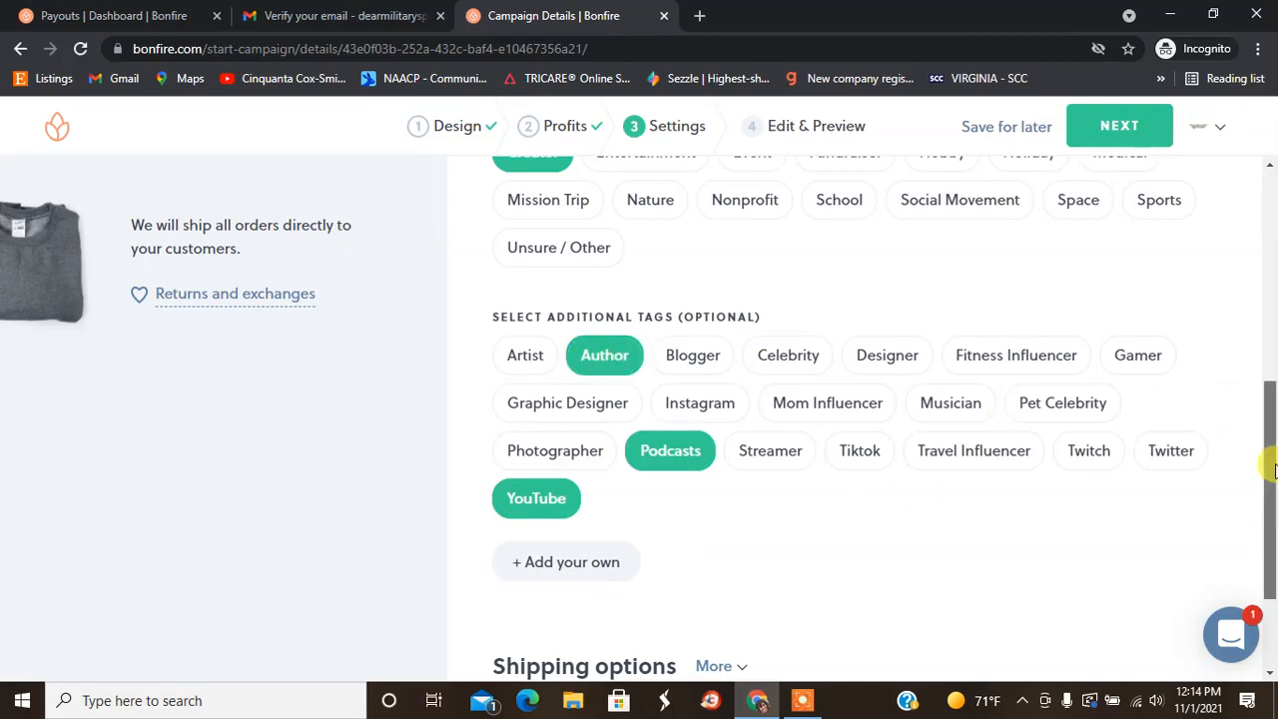
Step: Show all shipping options, try Buyer's Choice and review the address details it asks for
scroll(1272, 479, "down", 2)
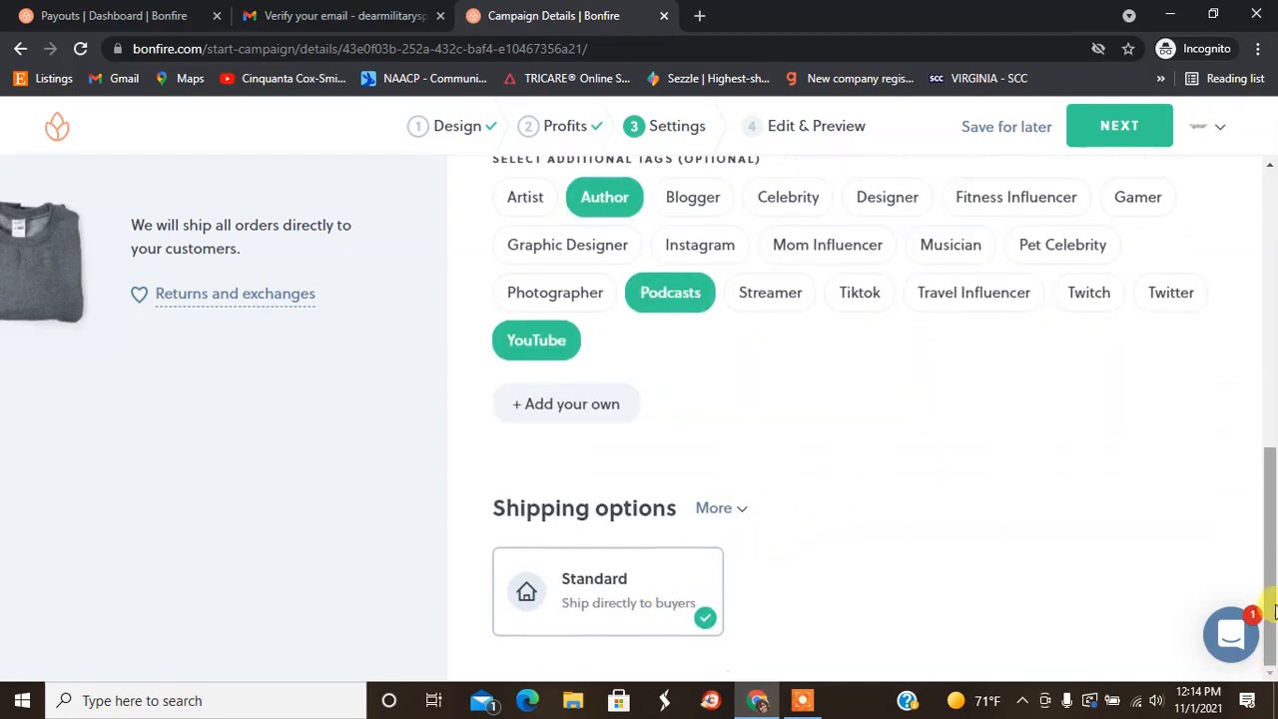
left_click(721, 508)
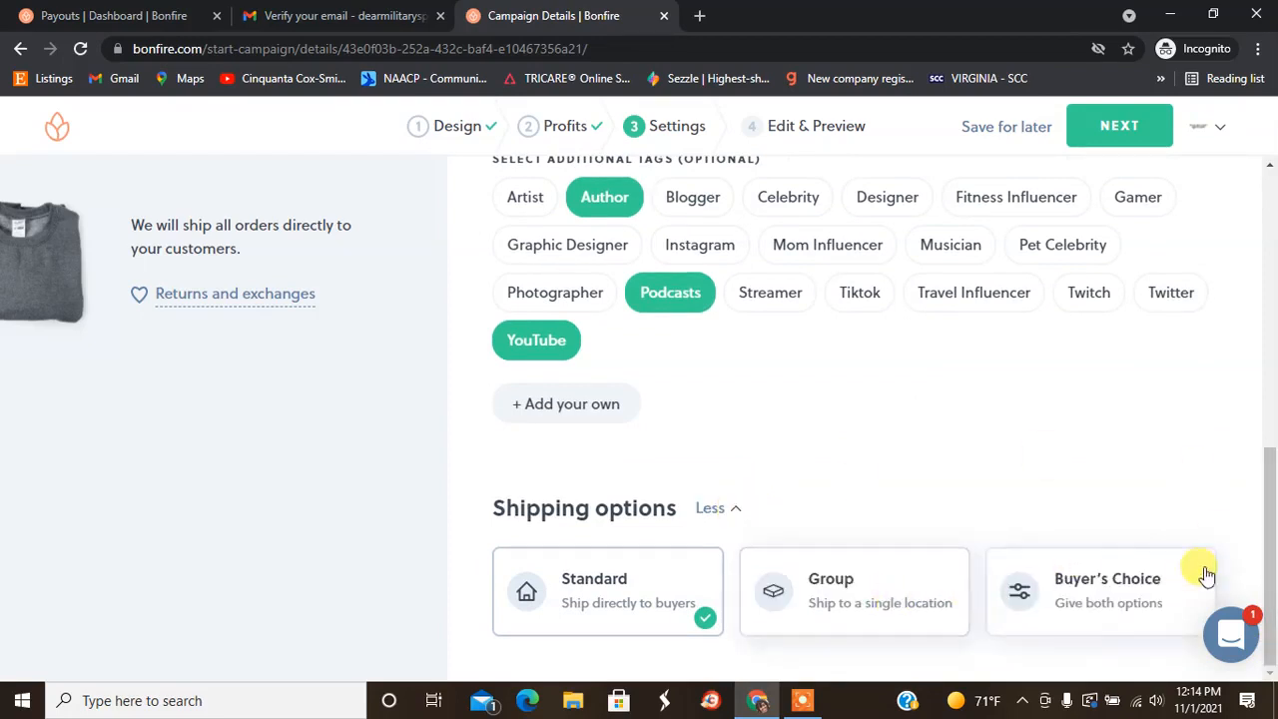
left_click(1071, 606)
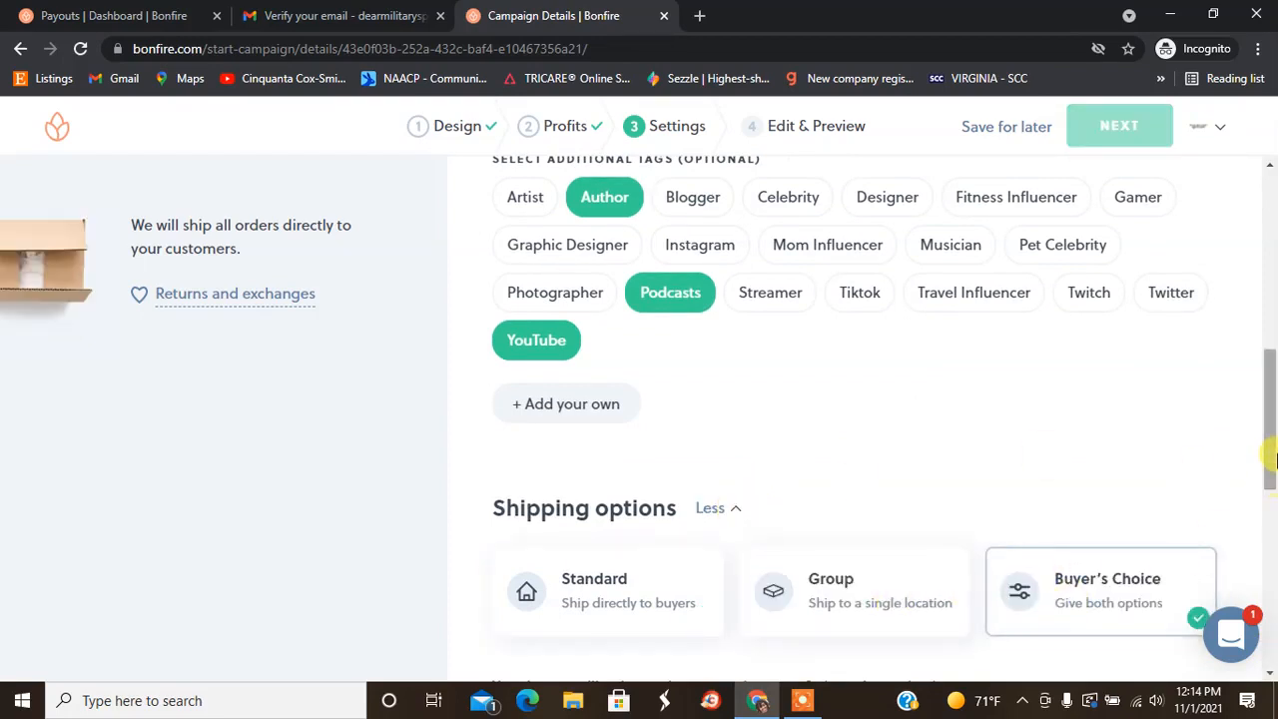
left_click_drag(1269, 457, 1270, 638)
left_click_drag(1268, 689, 1270, 529)
scroll(615, 404, "down", 2)
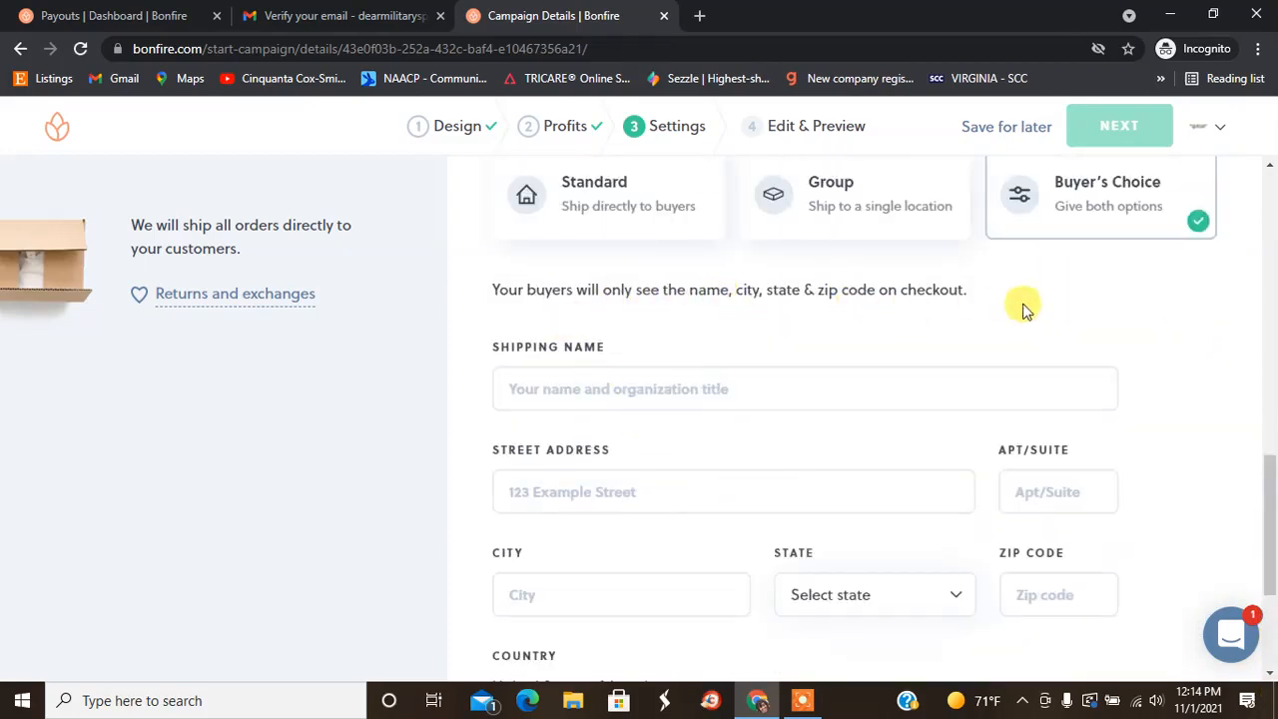
Step: Set the shipping option to Standard and continue to the campaign's edit and preview page
left_click(653, 200)
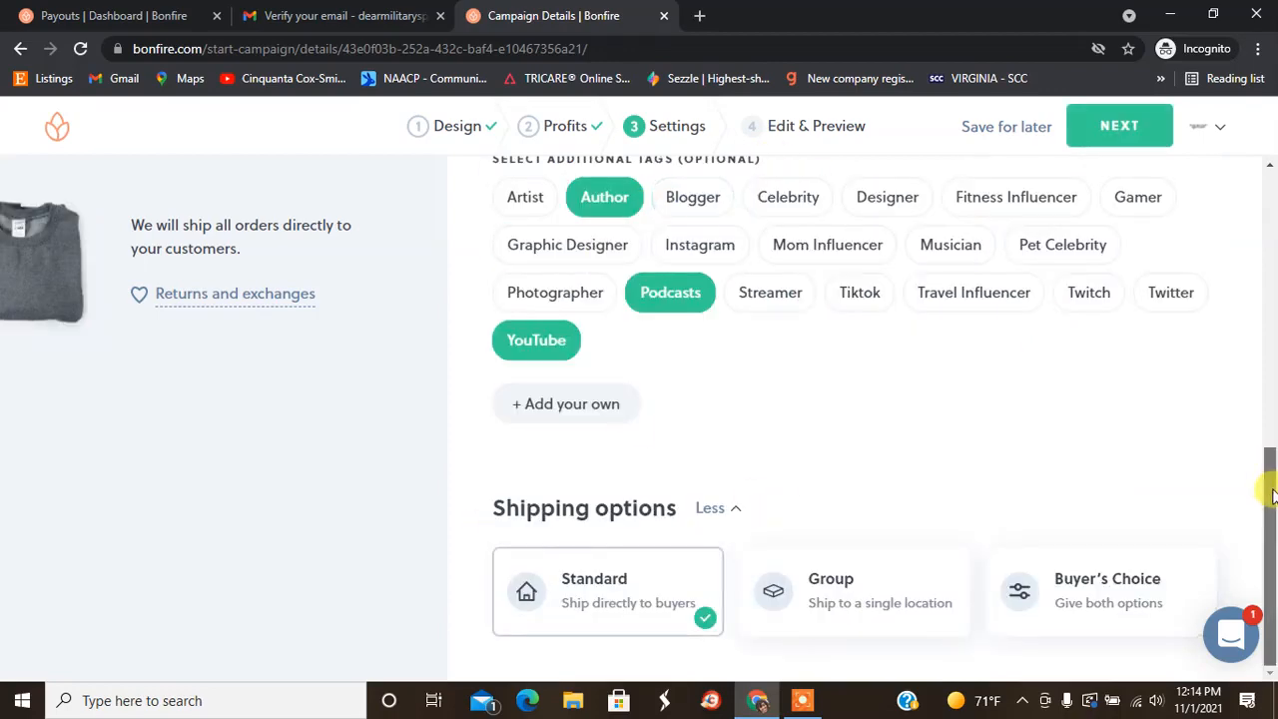
left_click_drag(1271, 494, 1268, 84)
left_click(1123, 122)
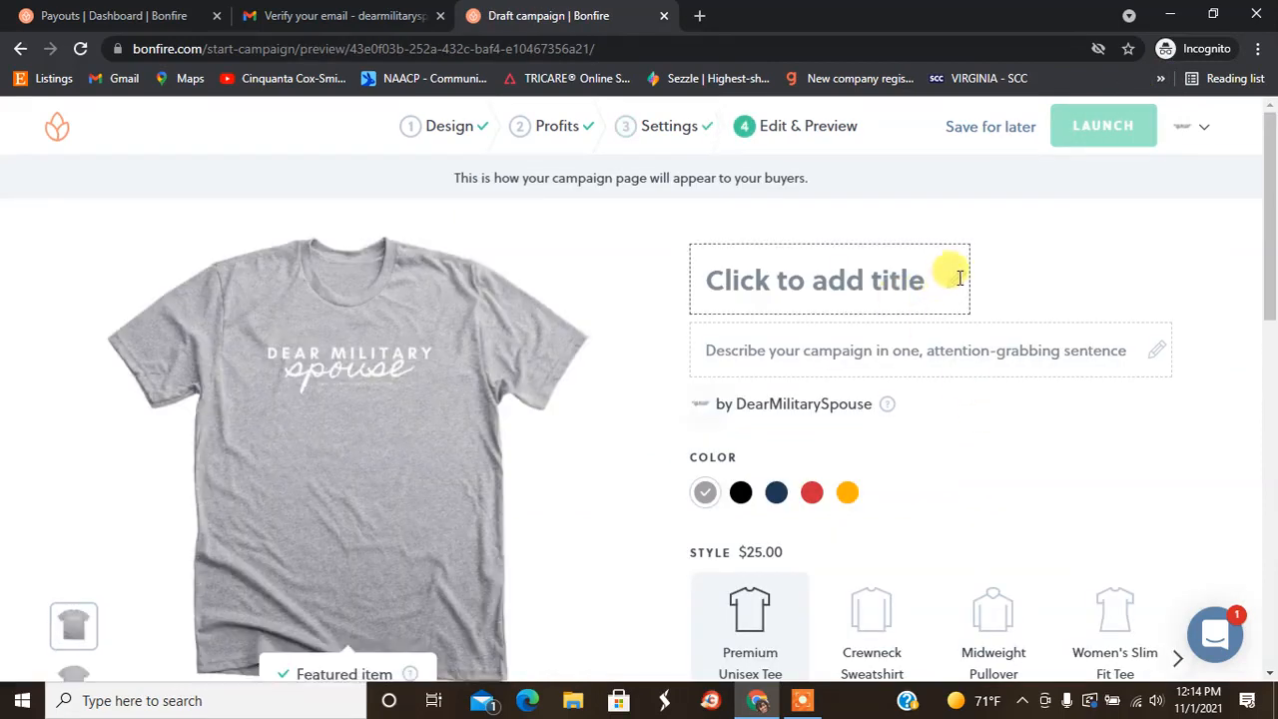
Step: Title the campaign "Dear Military Spouse" and, with the Gold shirt displayed, enter the description "Dear Military Spouse | The Military Spouse"
left_click(958, 278)
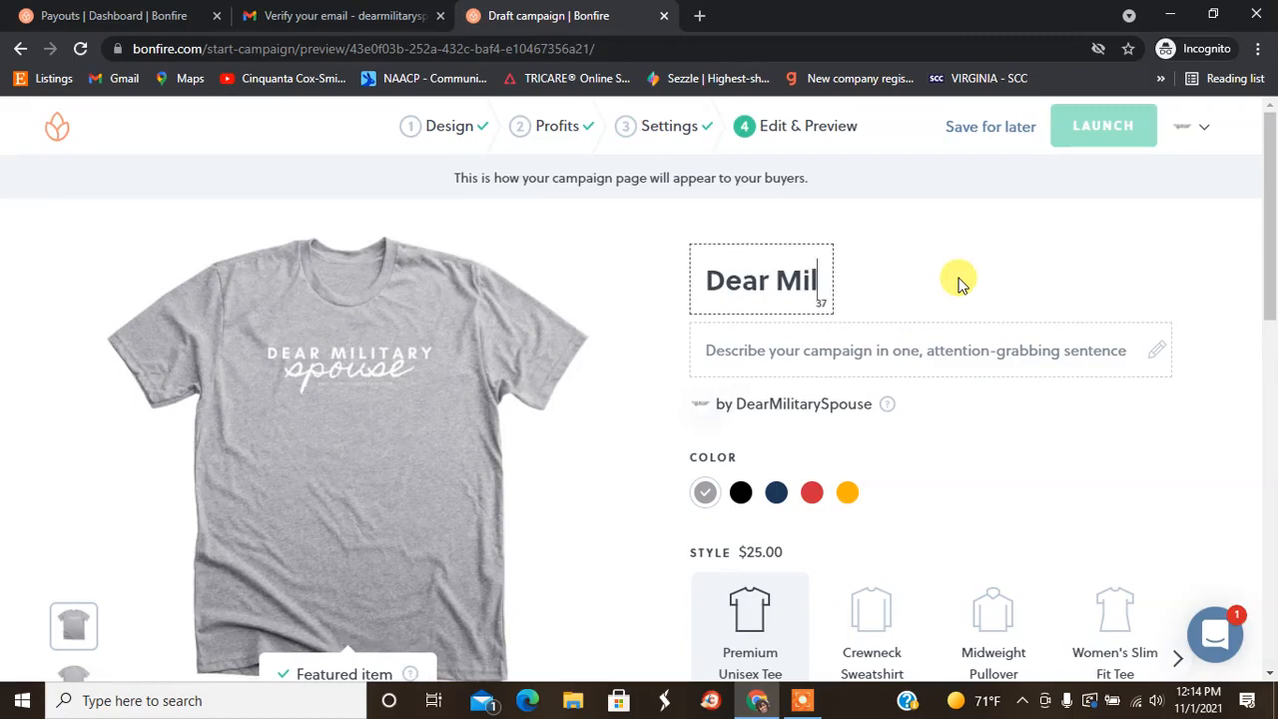
type("Dear Military Spouse")
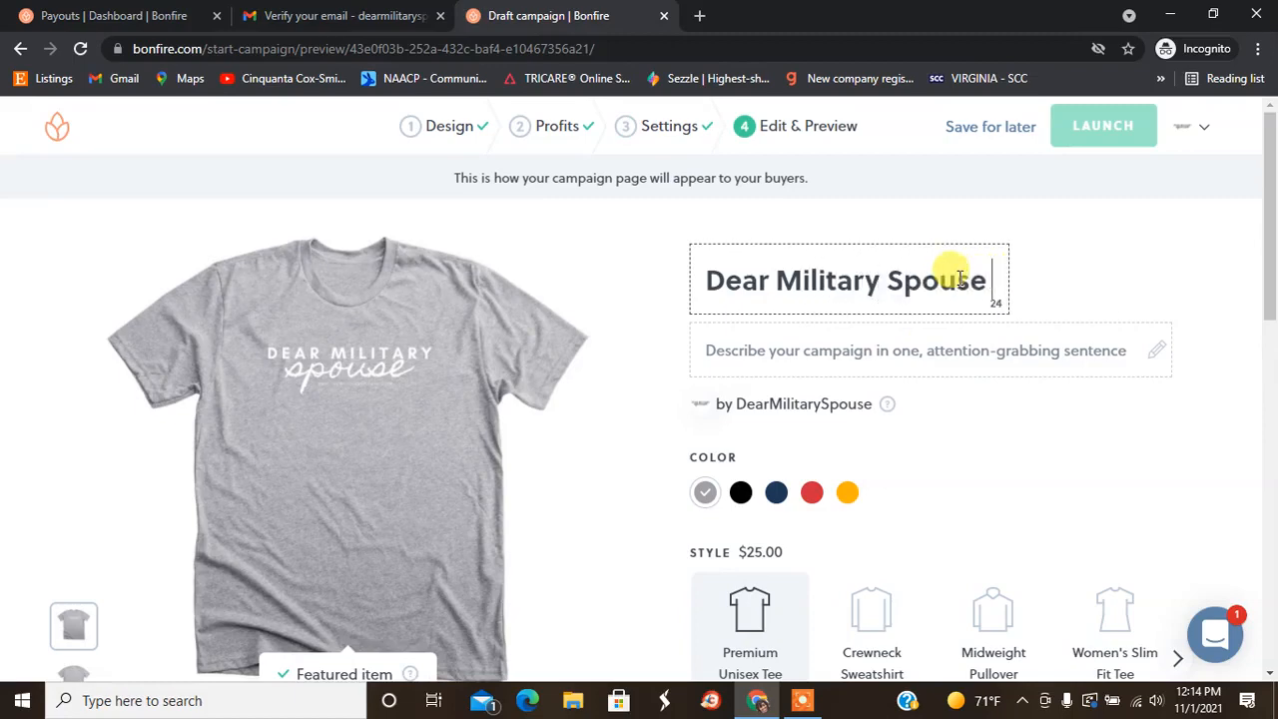
left_click(846, 492)
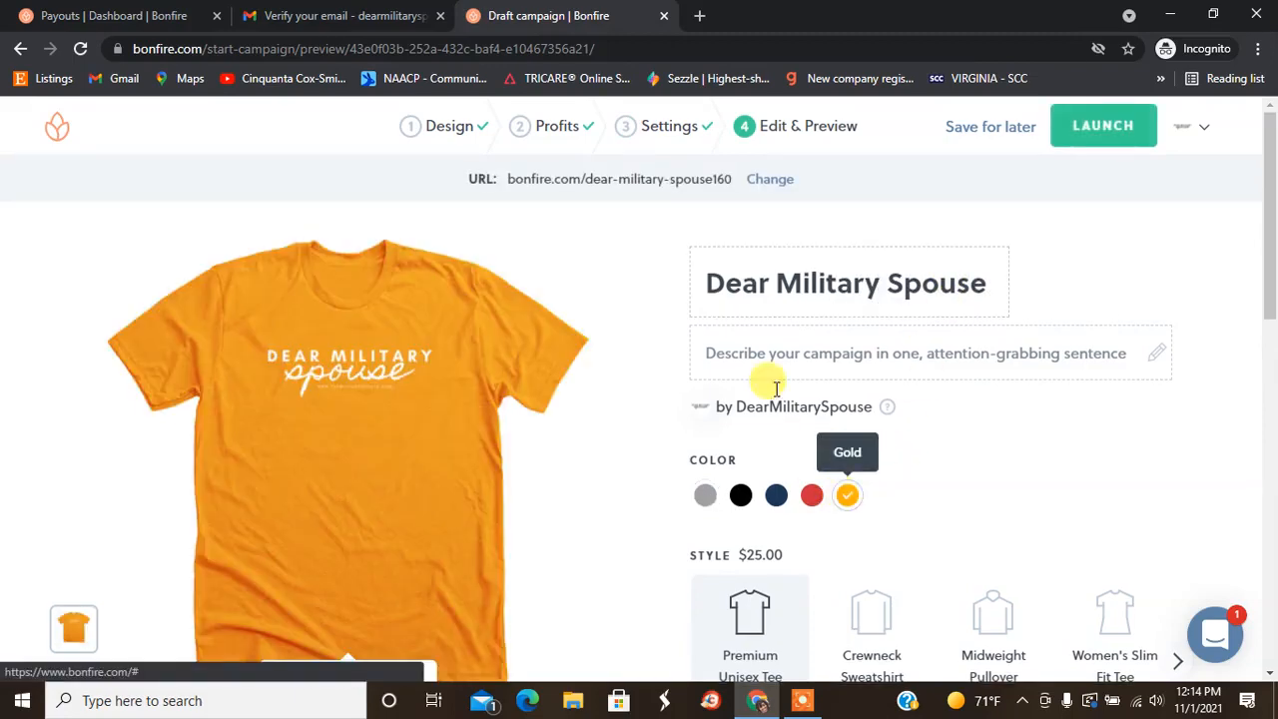
left_click(928, 363)
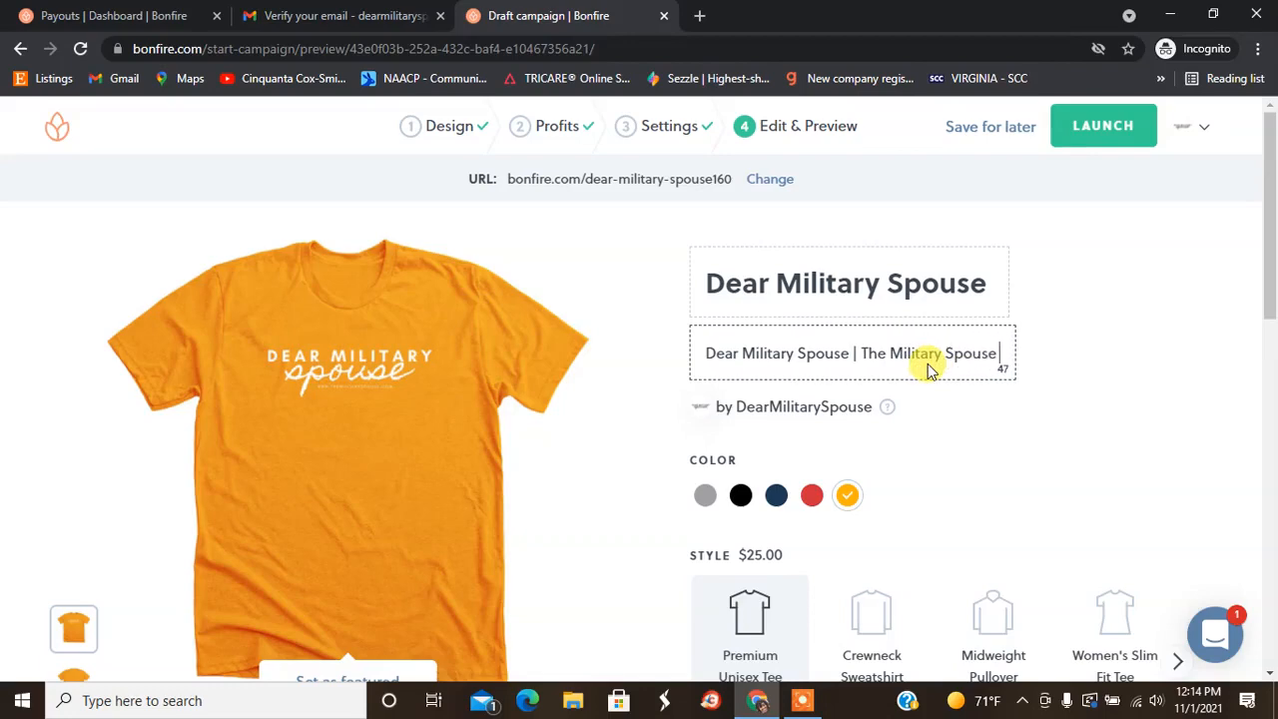
Step: Look over the About this campaign section and return to the product preview
left_click_drag(1274, 209, 1273, 504)
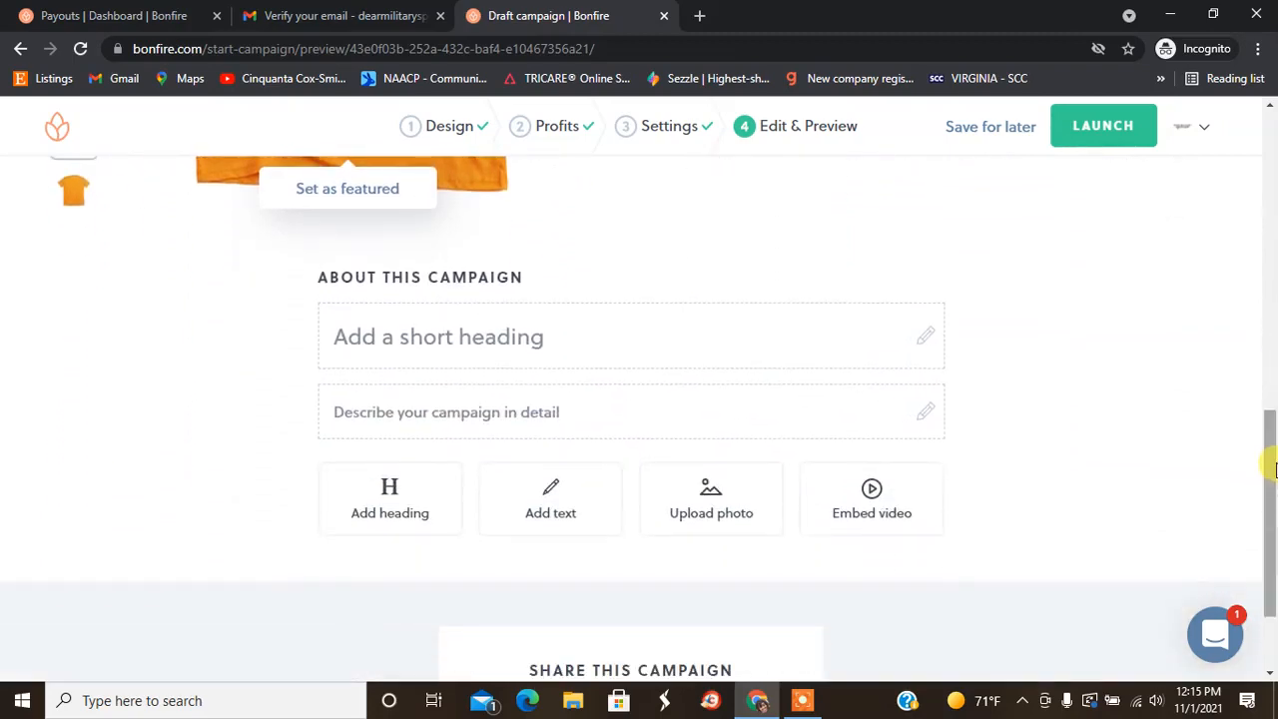
mouse_move(530, 357)
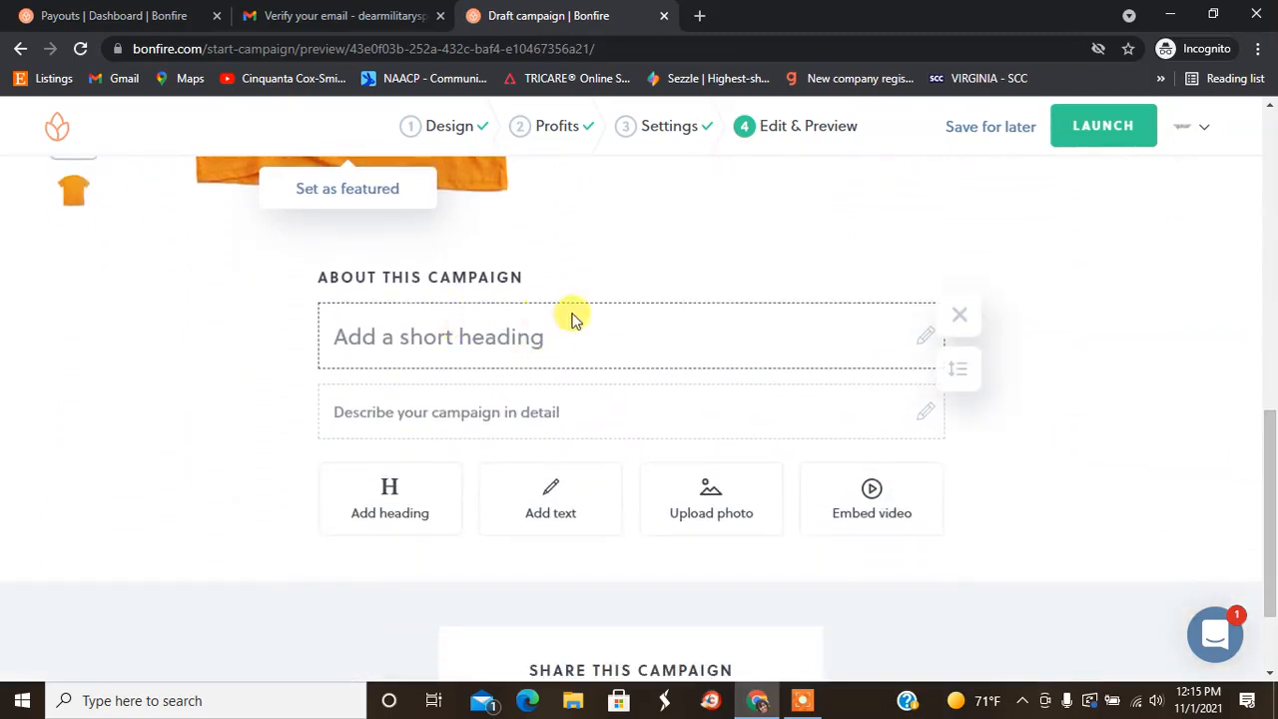
left_click_drag(1271, 465, 1258, 95)
left_click(1138, 232)
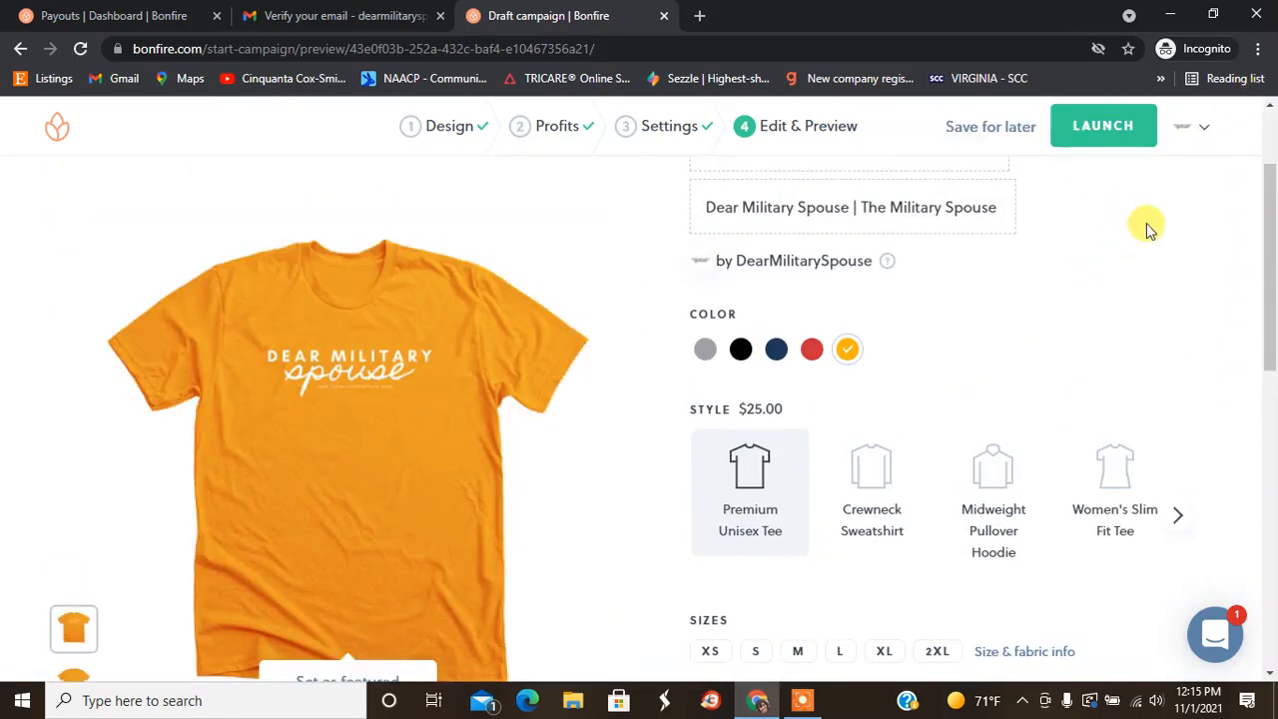
Step: Preview the Crewneck Sweatshirt in Red and the Women's Slim Fit Tee on the campaign page
left_click_drag(1269, 250, 1269, 157)
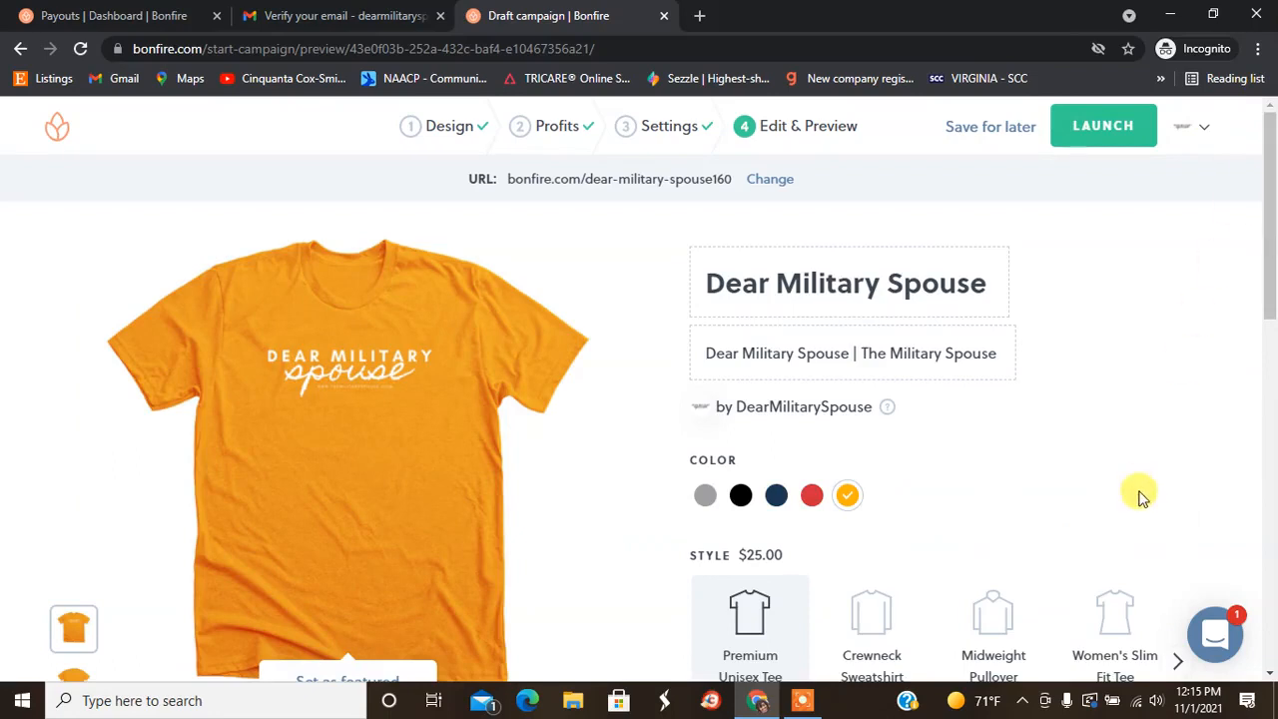
left_click(851, 620)
left_click(817, 494)
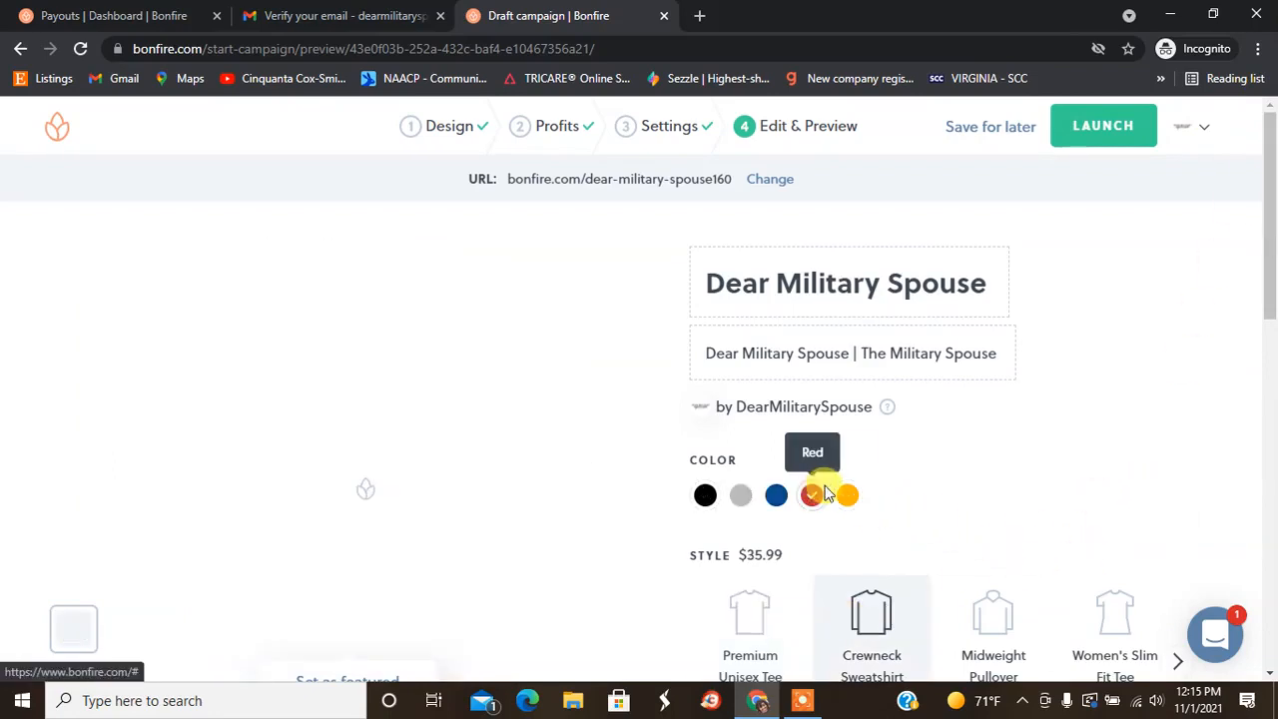
left_click(1126, 631)
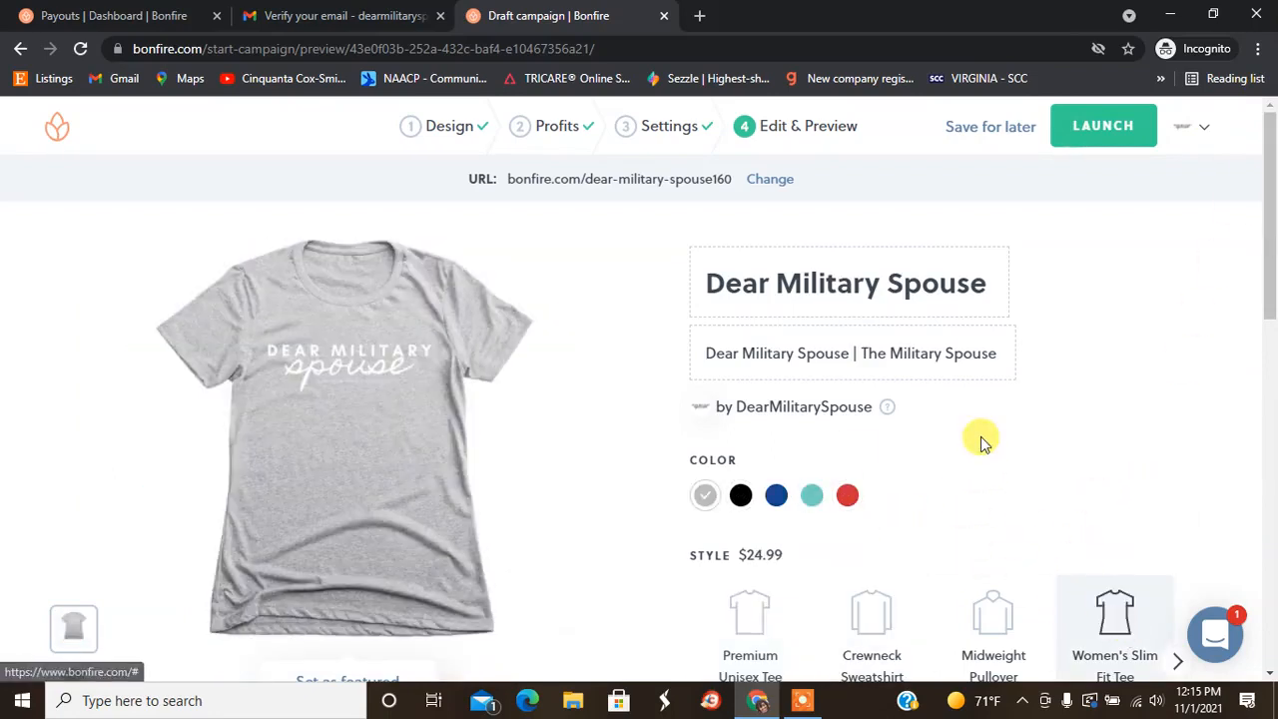
Step: Open the launch review, save the campaign URL as "dearmilitaryspouseshirt" and agree to the Terms and Conditions and Privacy Policy
left_click(1103, 125)
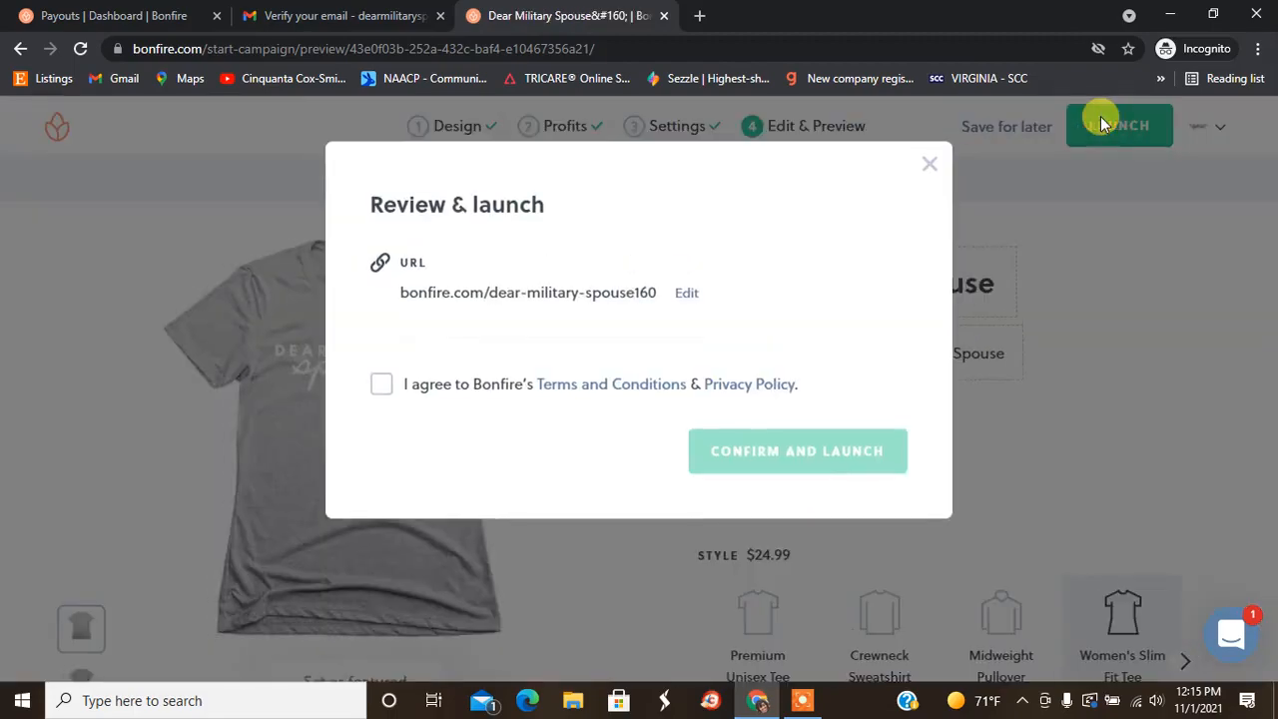
left_click(686, 295)
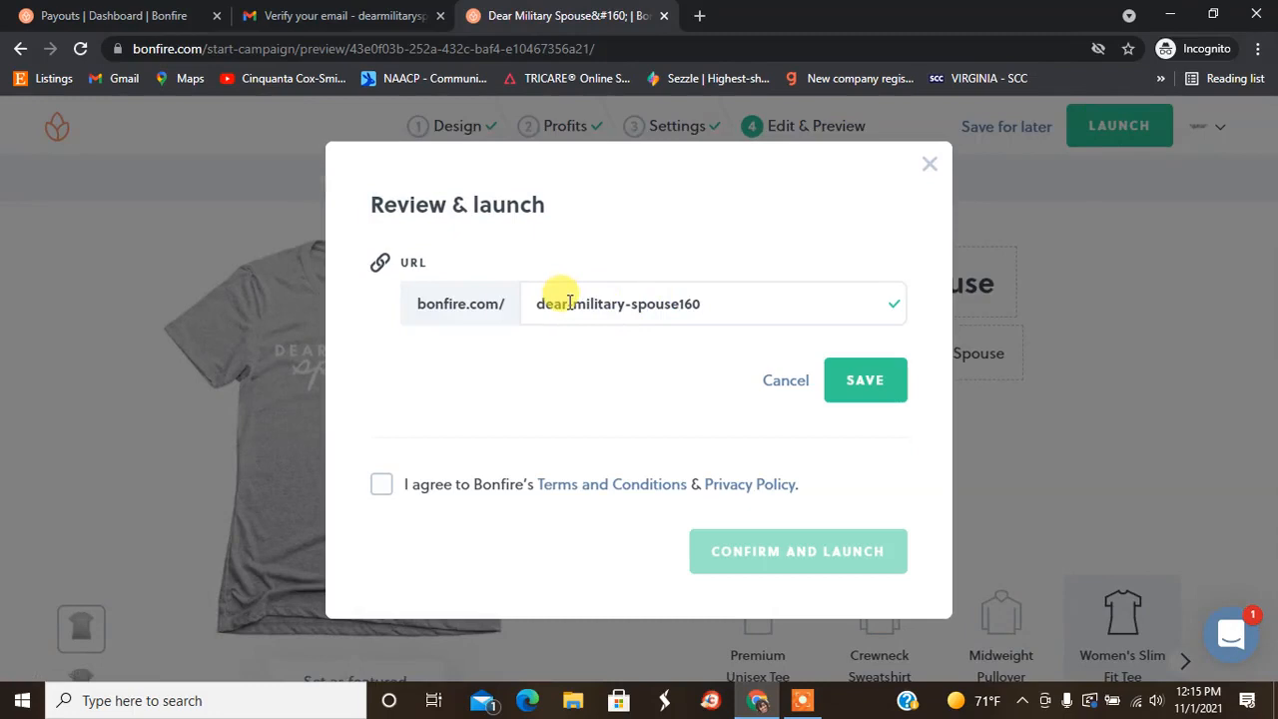
left_click_drag(569, 303, 772, 299)
type("mil")
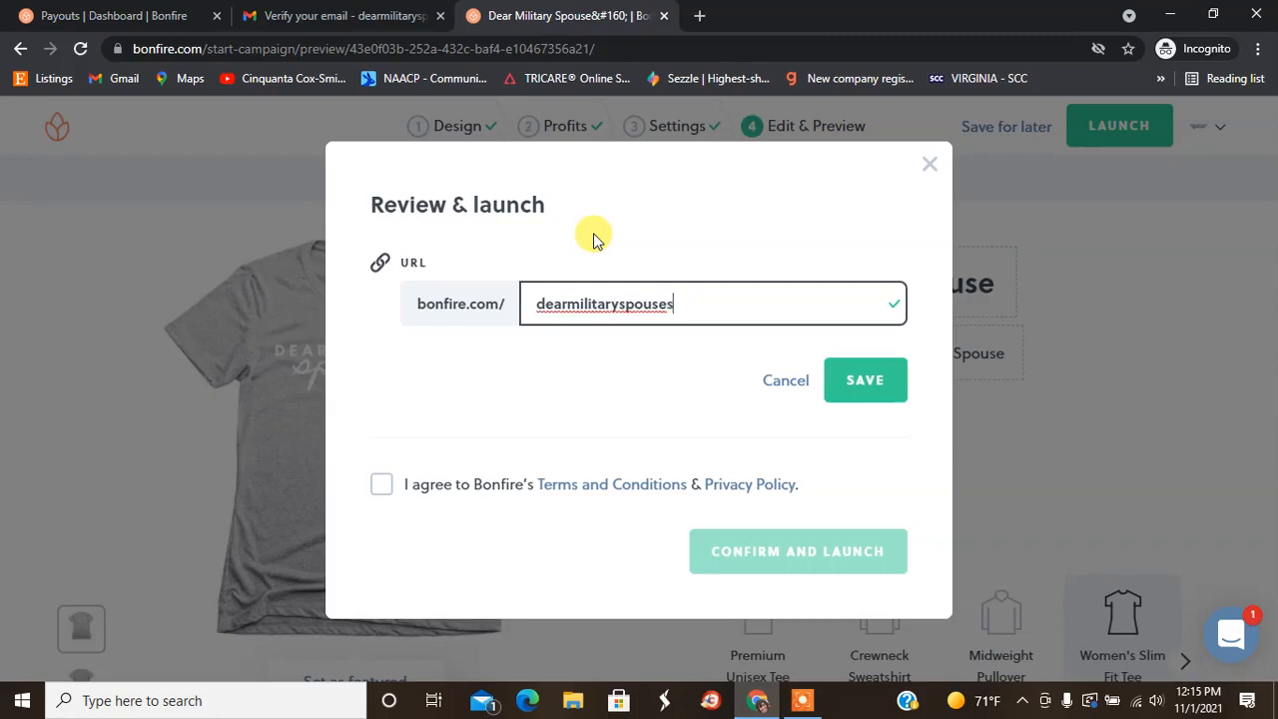
left_click(380, 484)
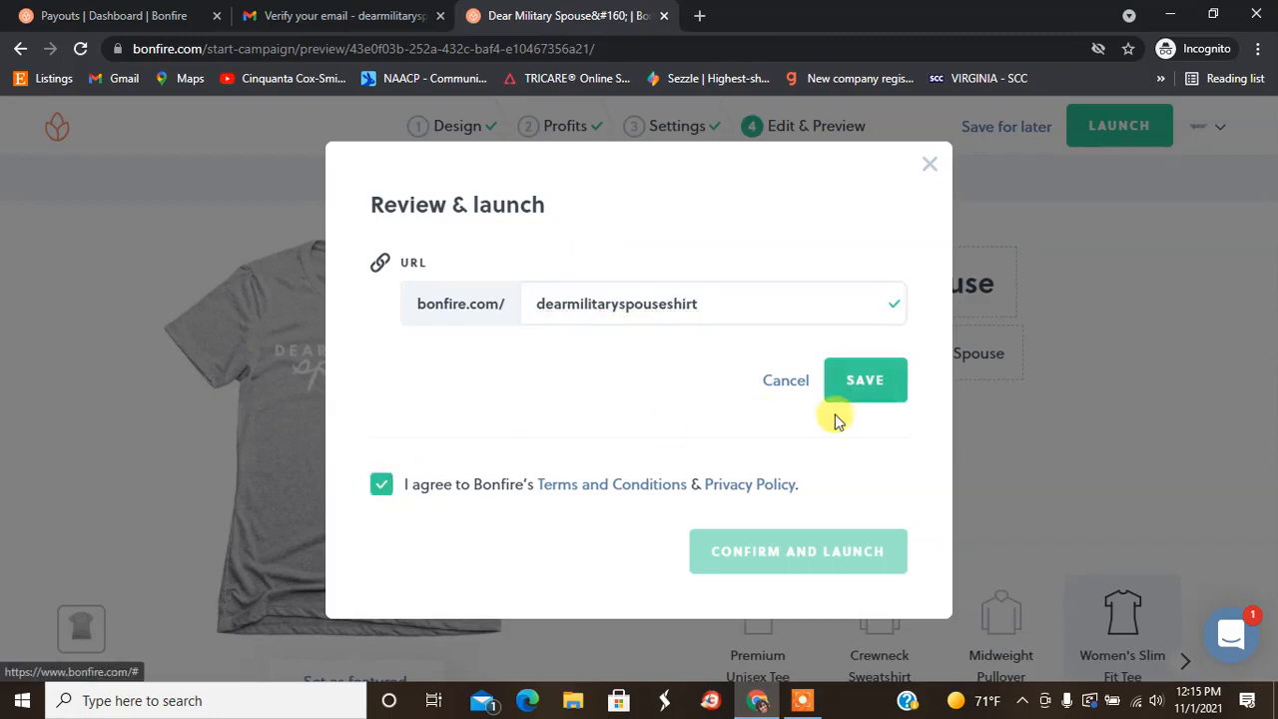
left_click(894, 381)
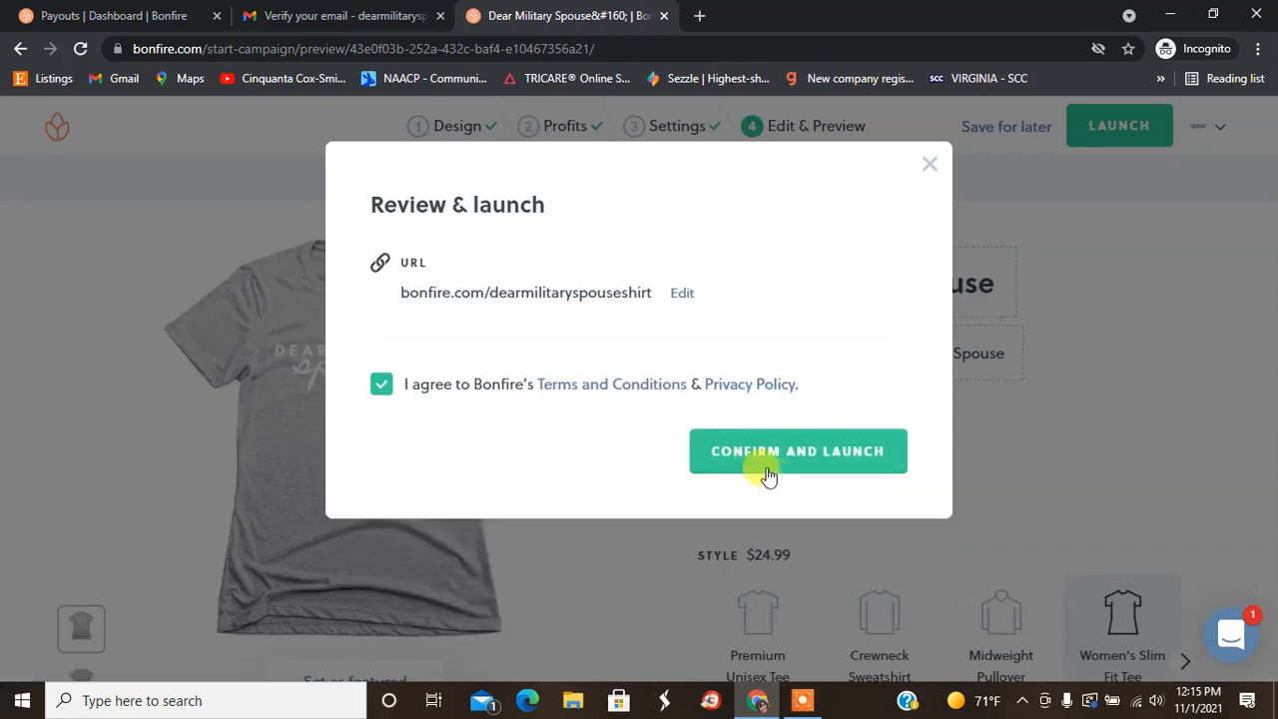
Step: Confirm and launch the campaign, skipping the contact sync and Facebook sharing offers
left_click(754, 454)
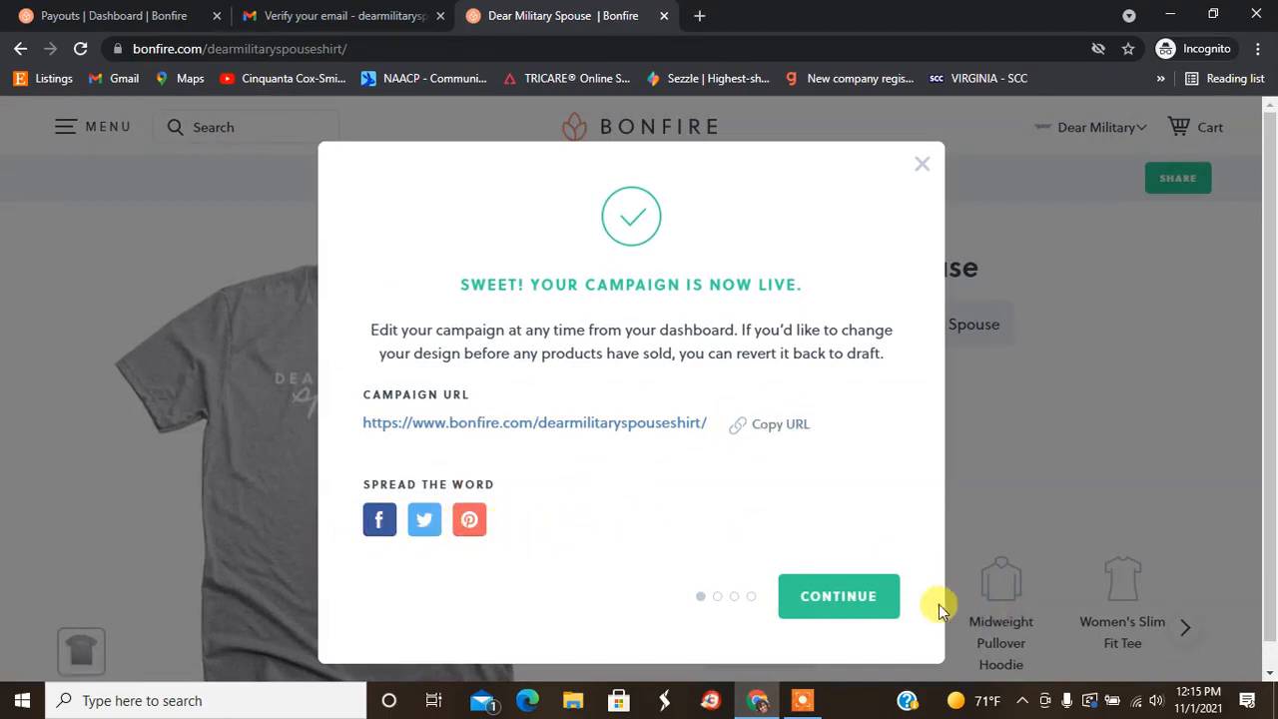
left_click(872, 605)
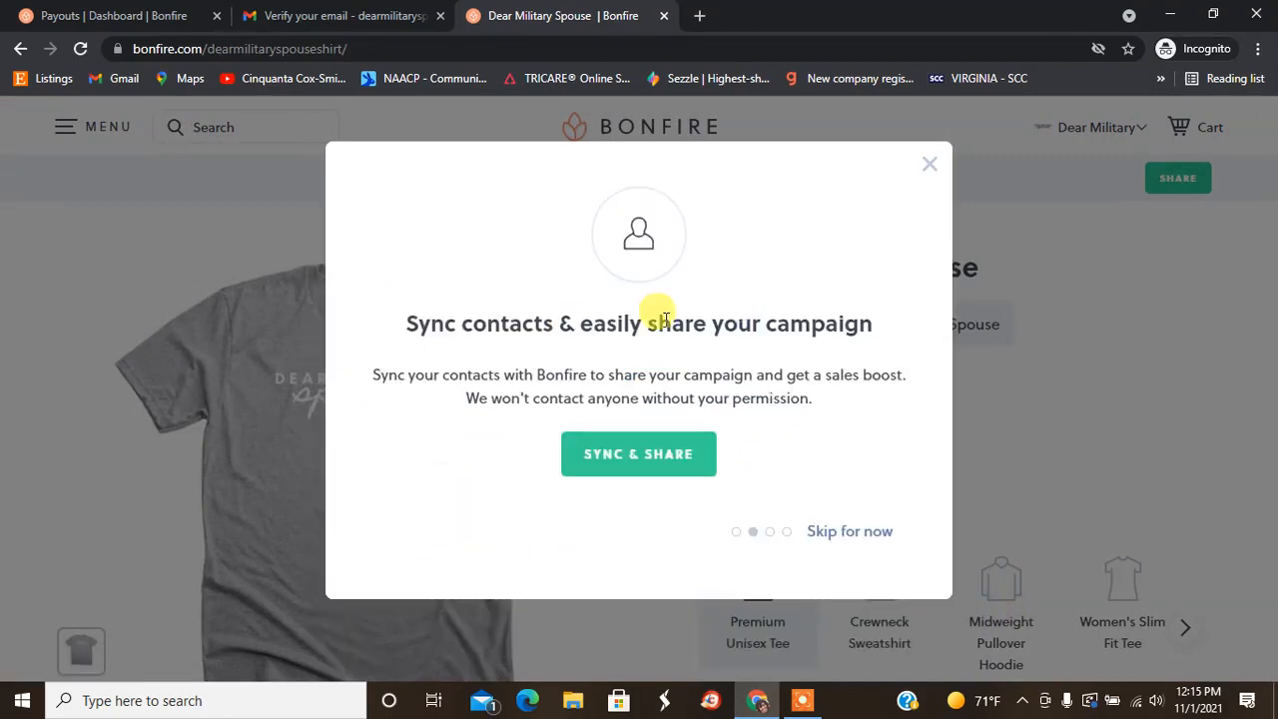
left_click(834, 533)
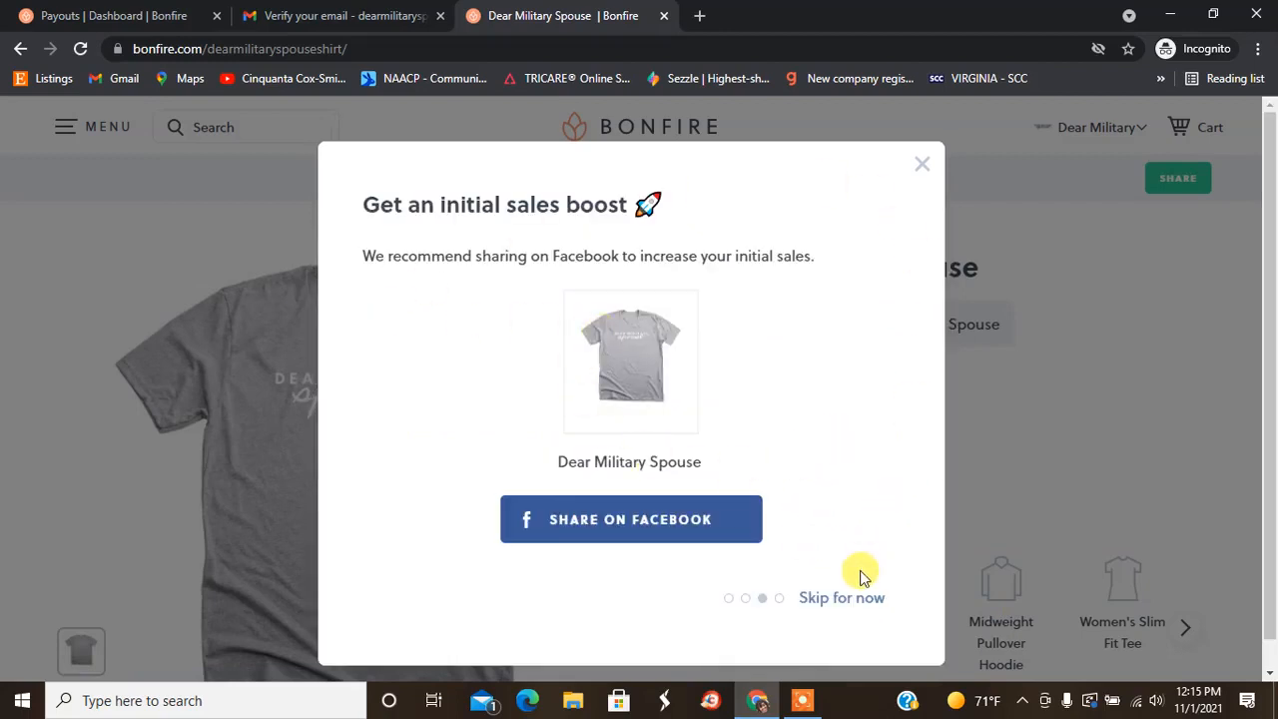
left_click(847, 600)
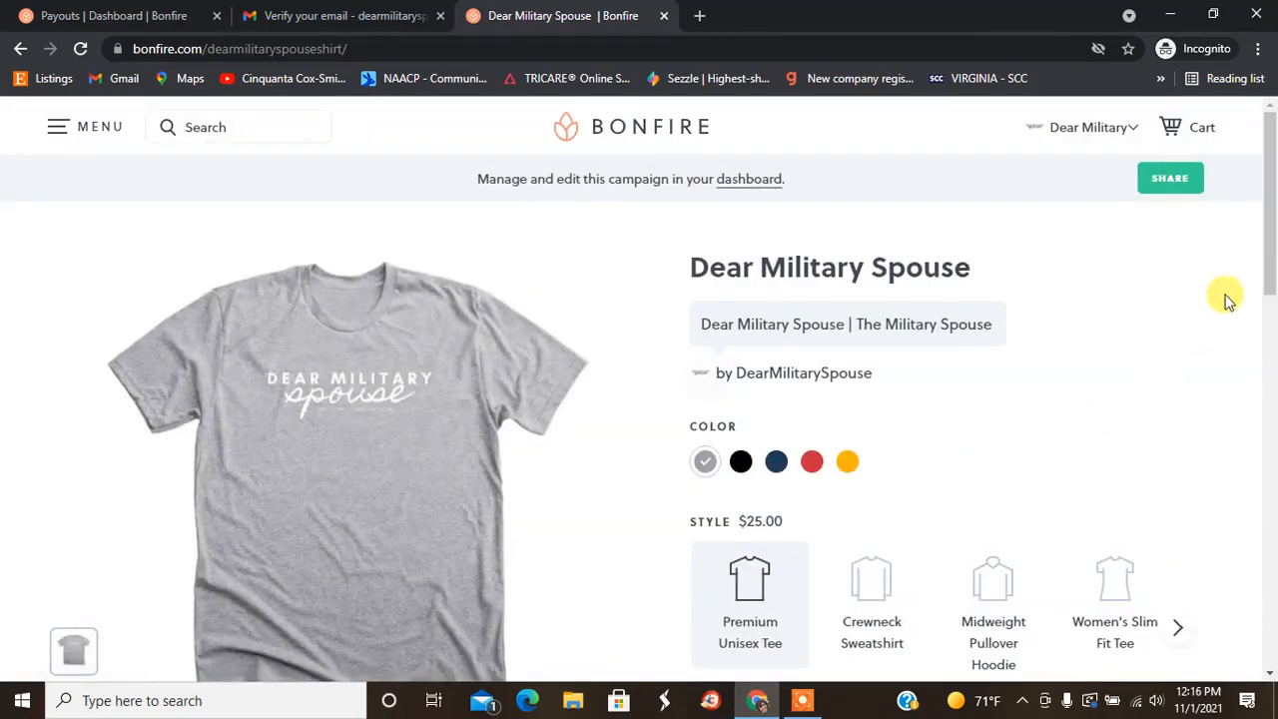
Step: Open the campaign's dashboard details, dismiss the chat message and view the live campaign page
left_click(737, 179)
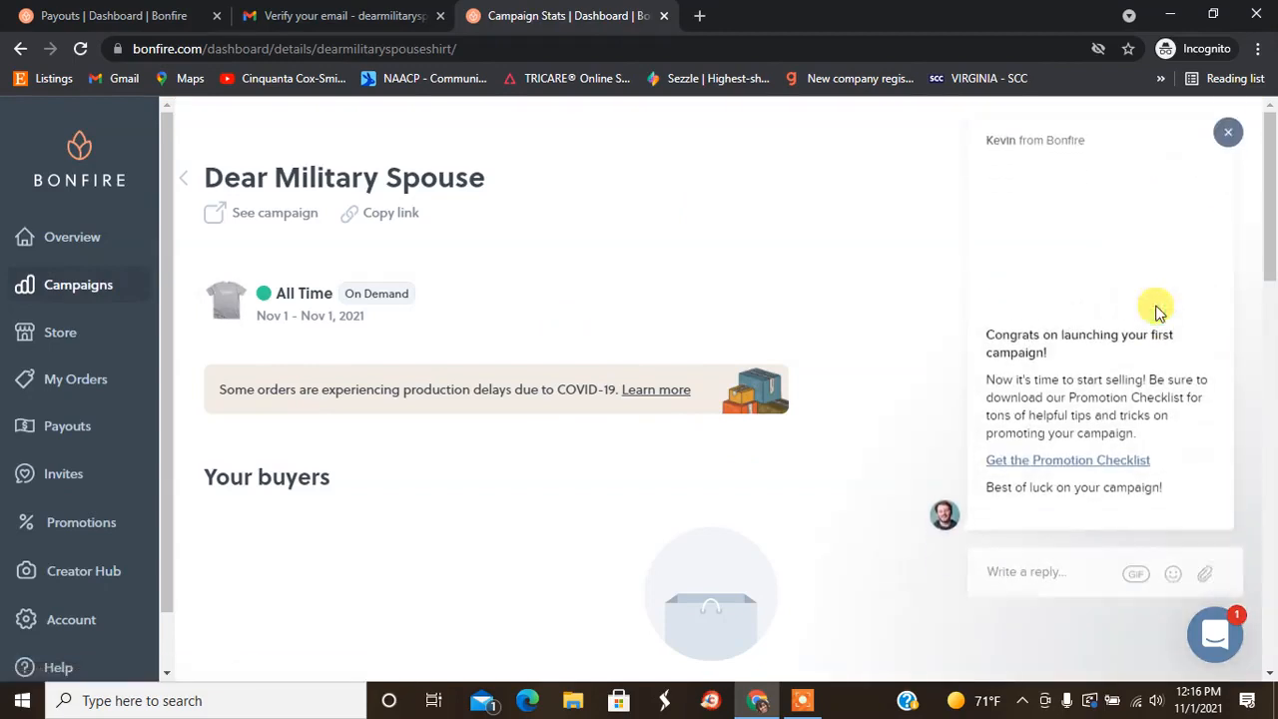
left_click(1228, 121)
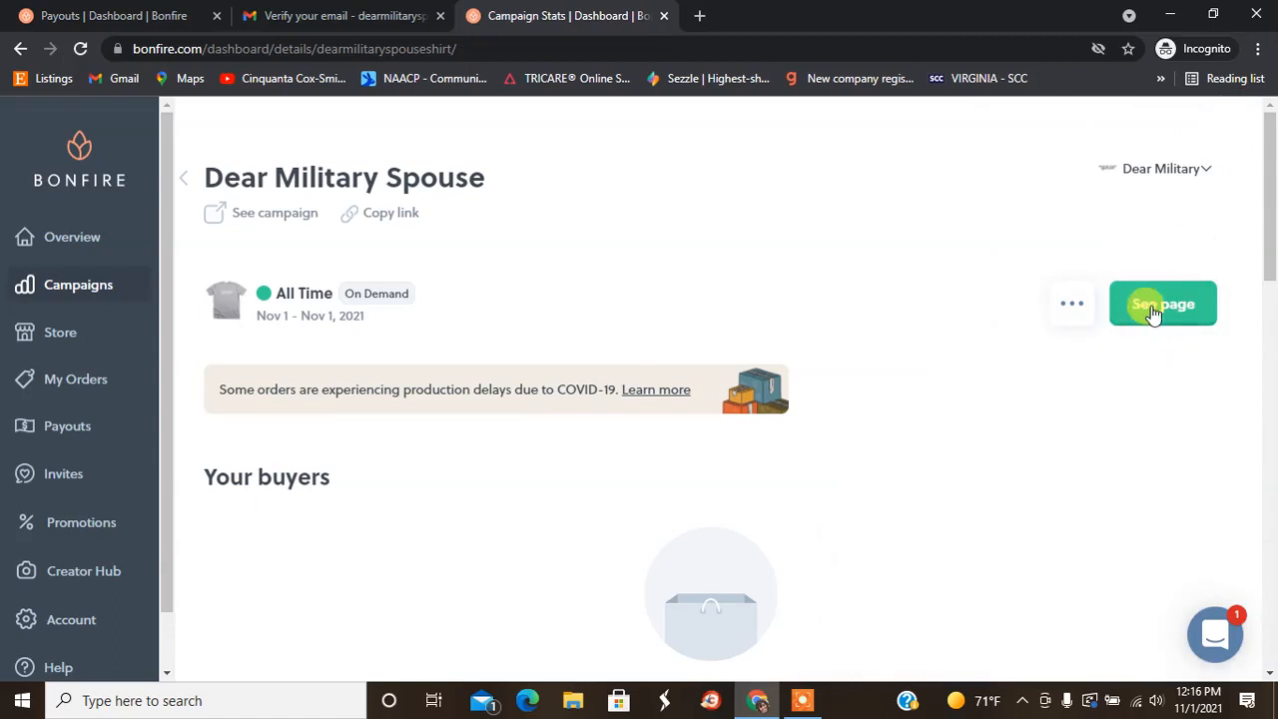
left_click(1151, 305)
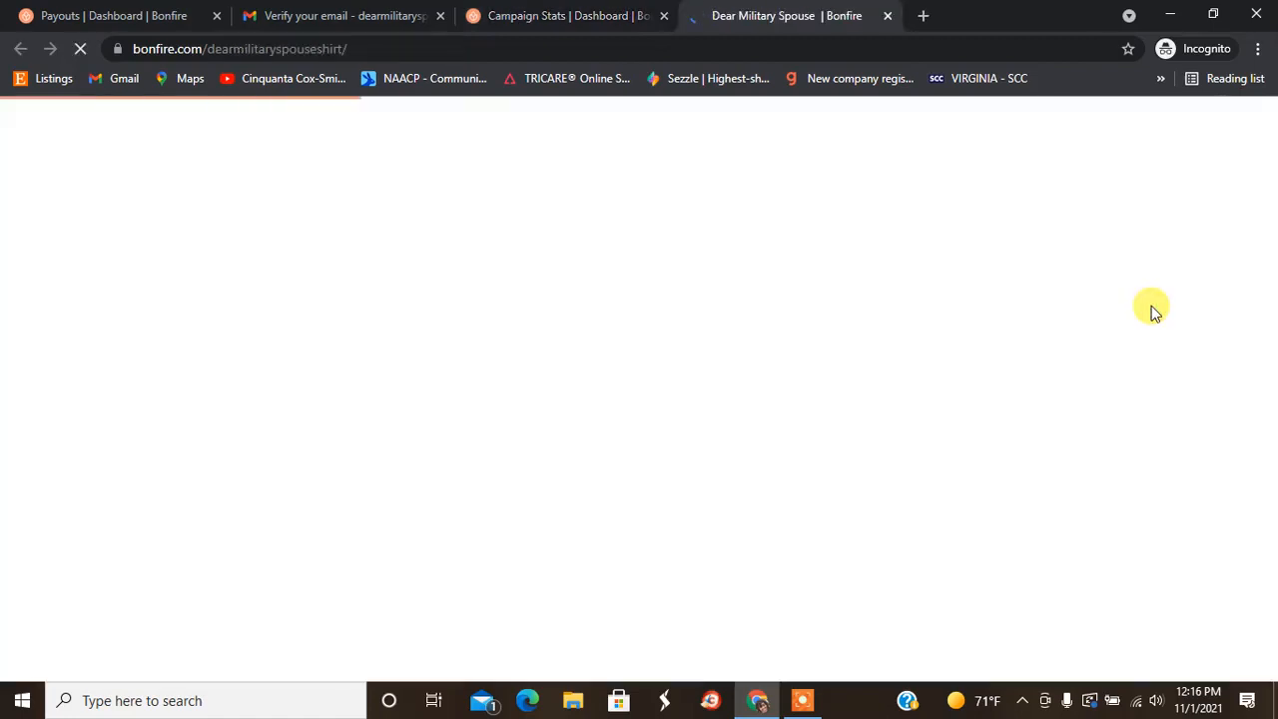
left_click_drag(1275, 152, 1259, 114)
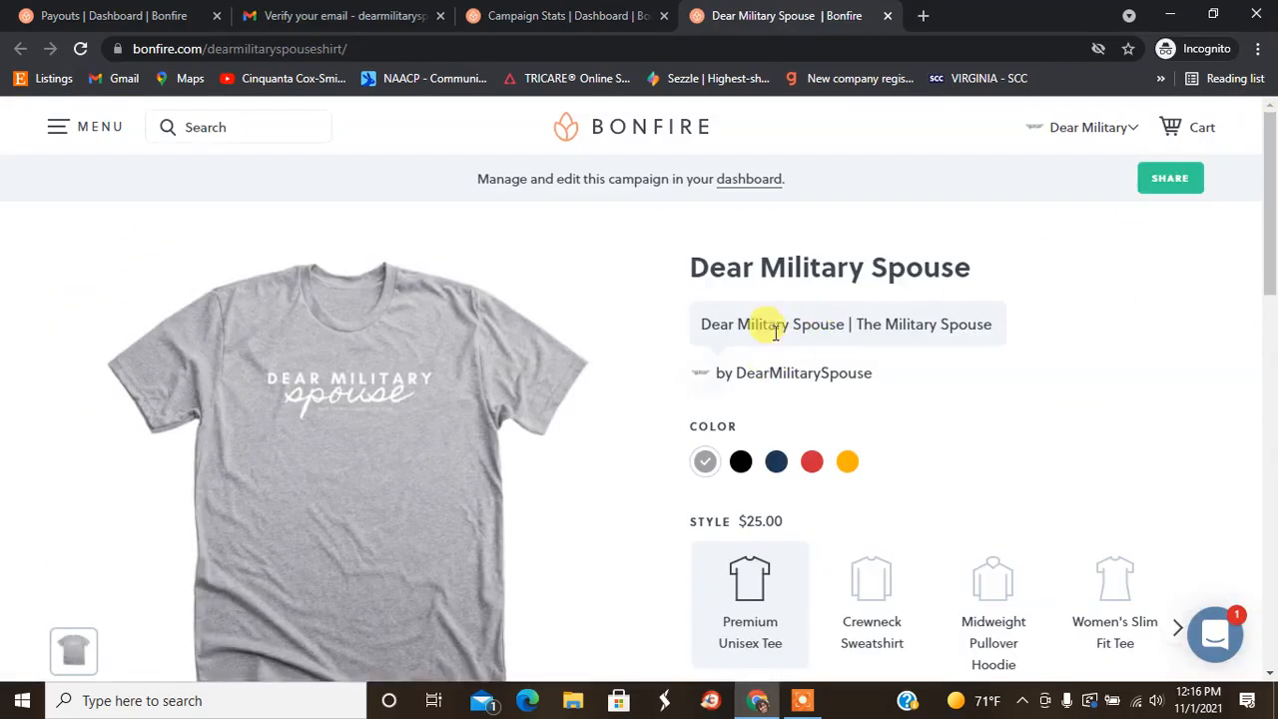
Step: Go from the live campaign page through the Bonfire home page to the account's dashboard overview
left_click(1098, 129)
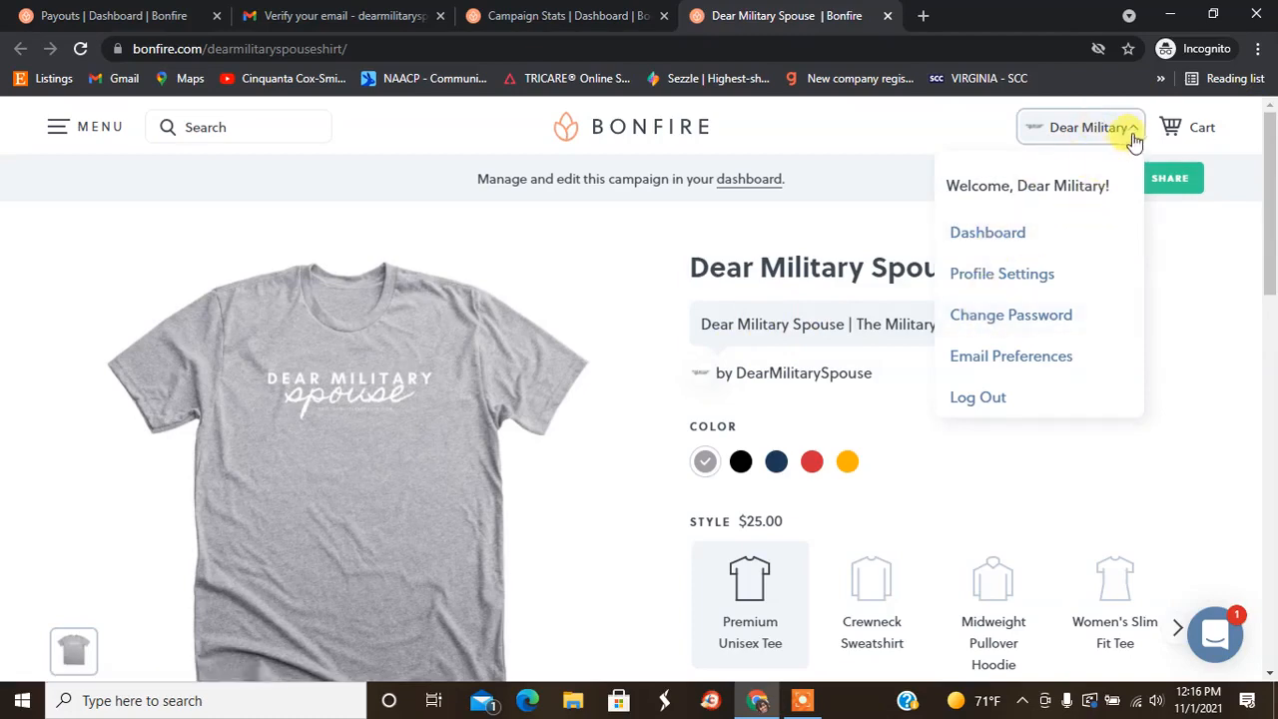
left_click(707, 372)
left_click(645, 378)
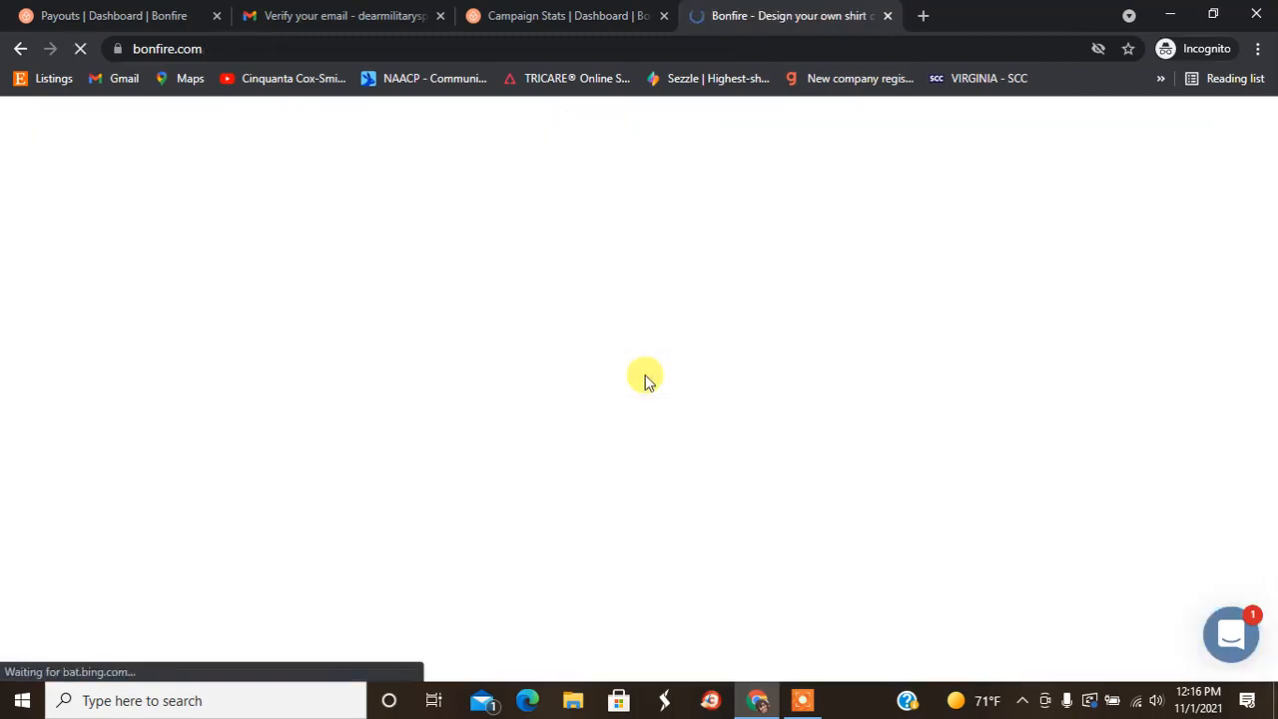
left_click(1148, 156)
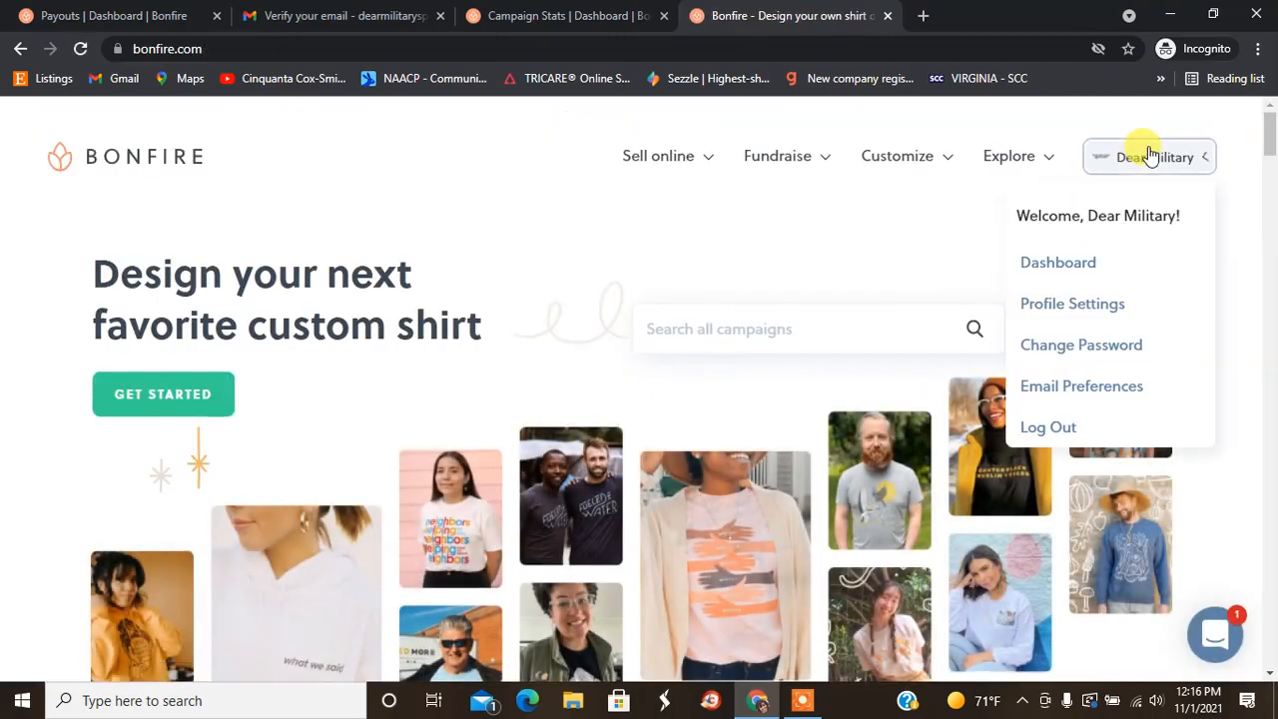
left_click(1060, 270)
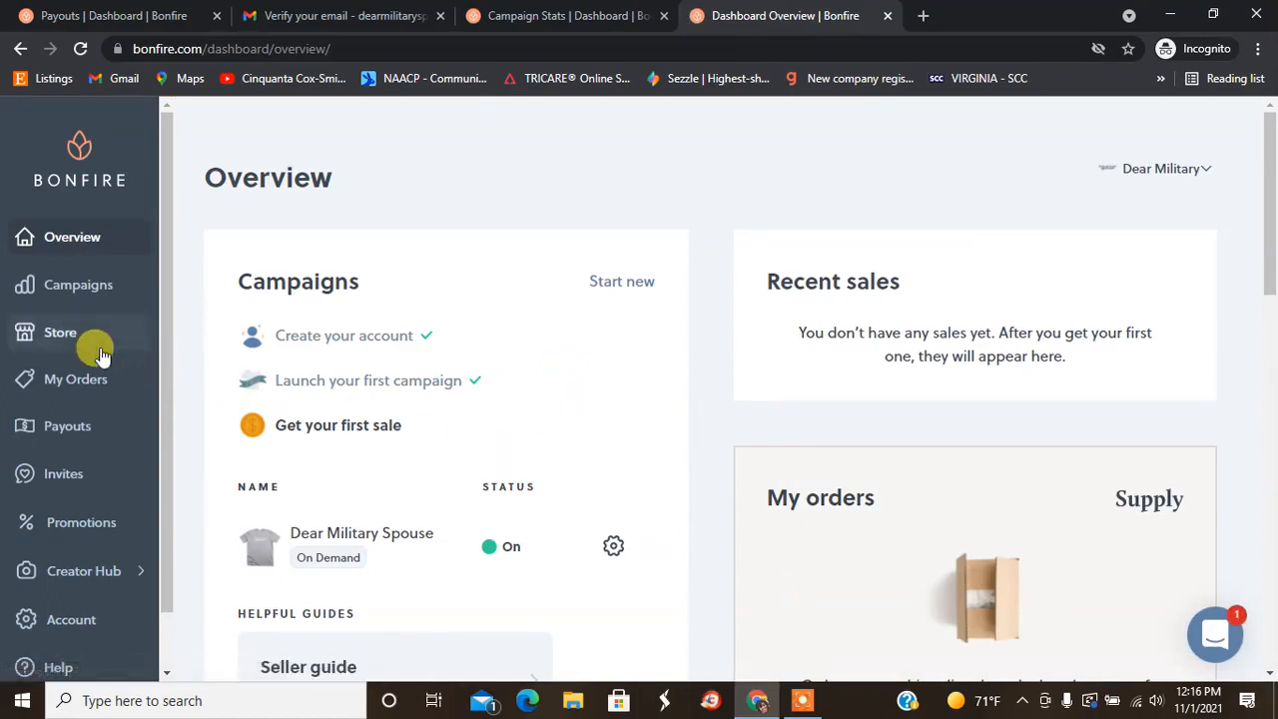
Step: Open the store editor and add the Dear Military Spouse campaign to the store
left_click(62, 334)
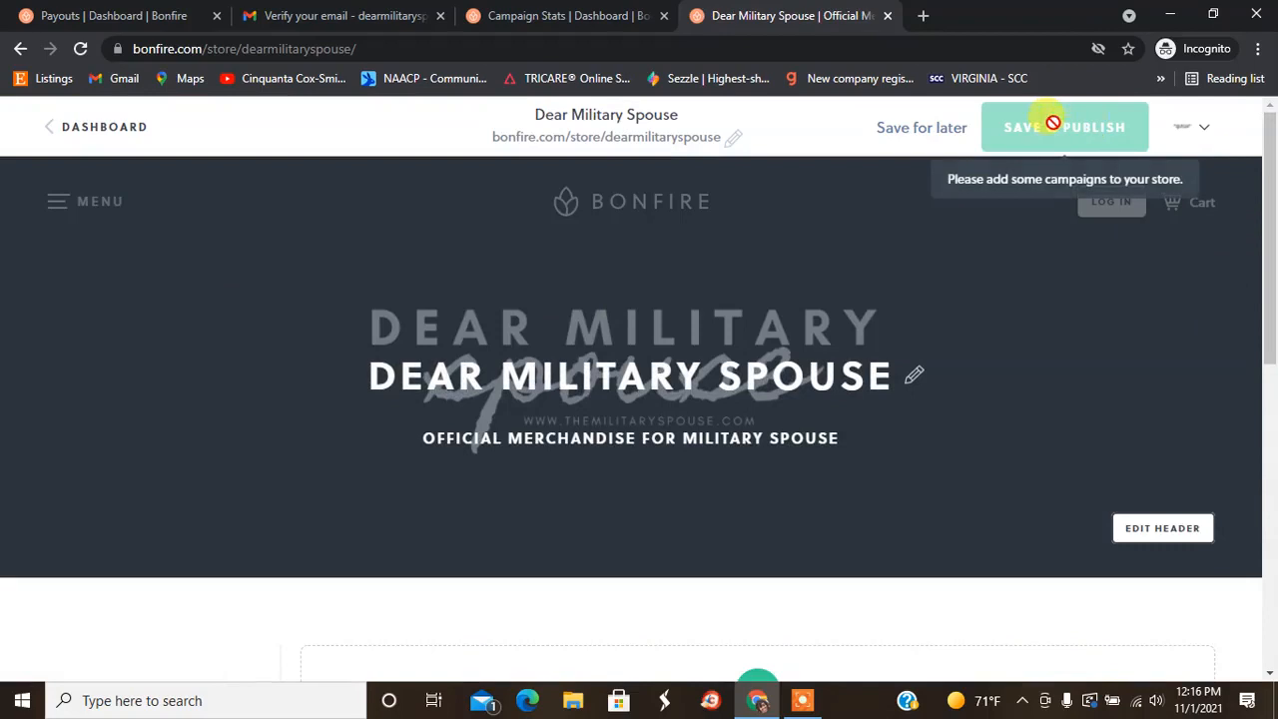
left_click_drag(1270, 171, 1270, 310)
left_click(751, 373)
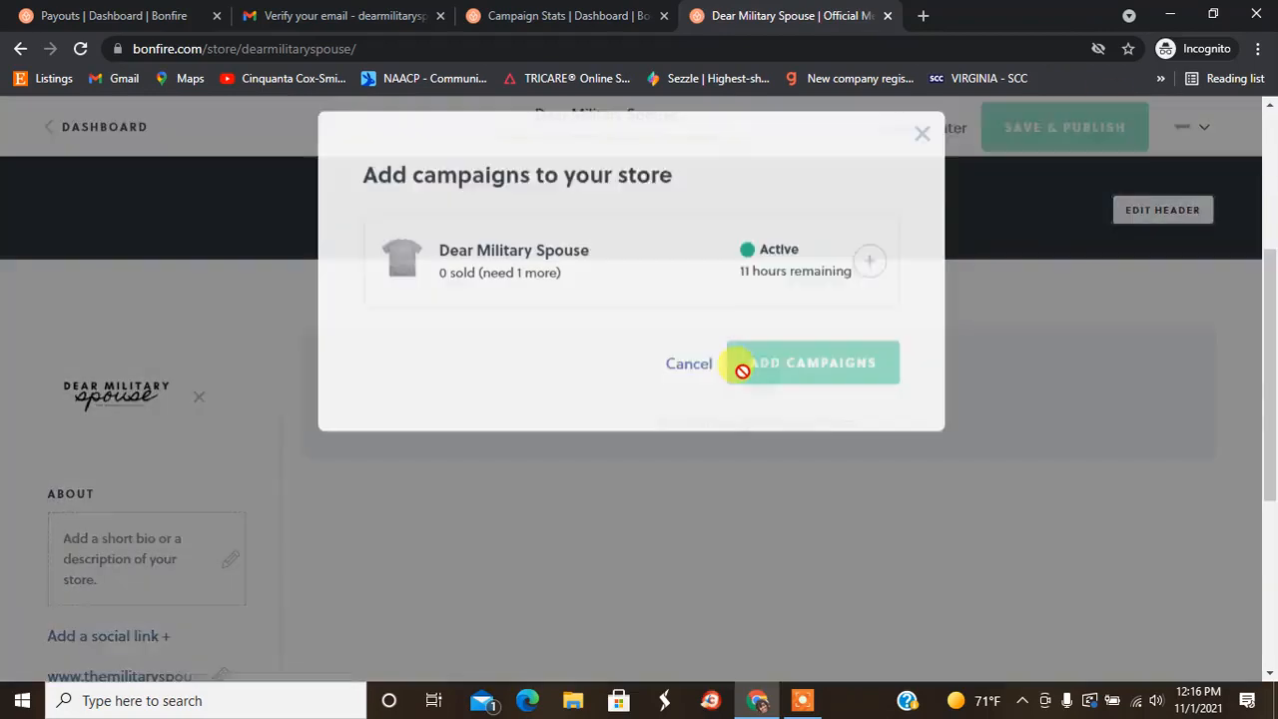
left_click(552, 294)
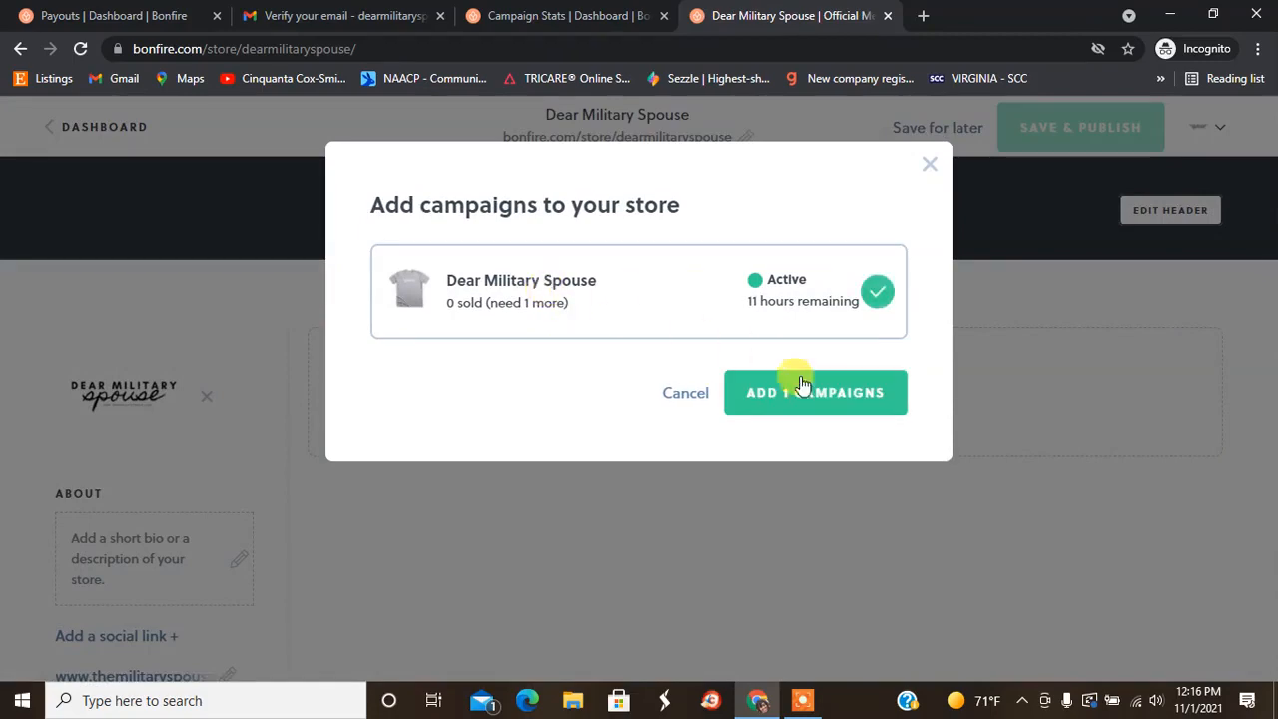
left_click(814, 412)
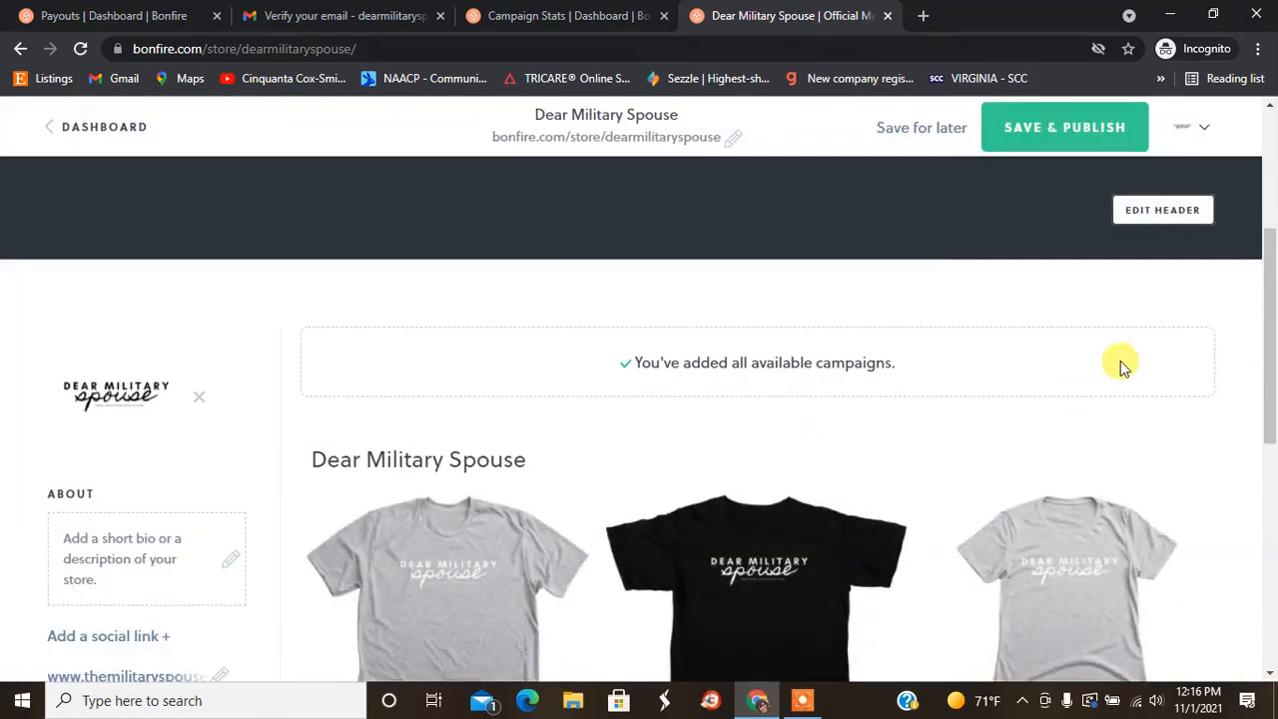
Step: Save and publish the store, then go to the published storefront and look it over
left_click_drag(1276, 240, 1255, 63)
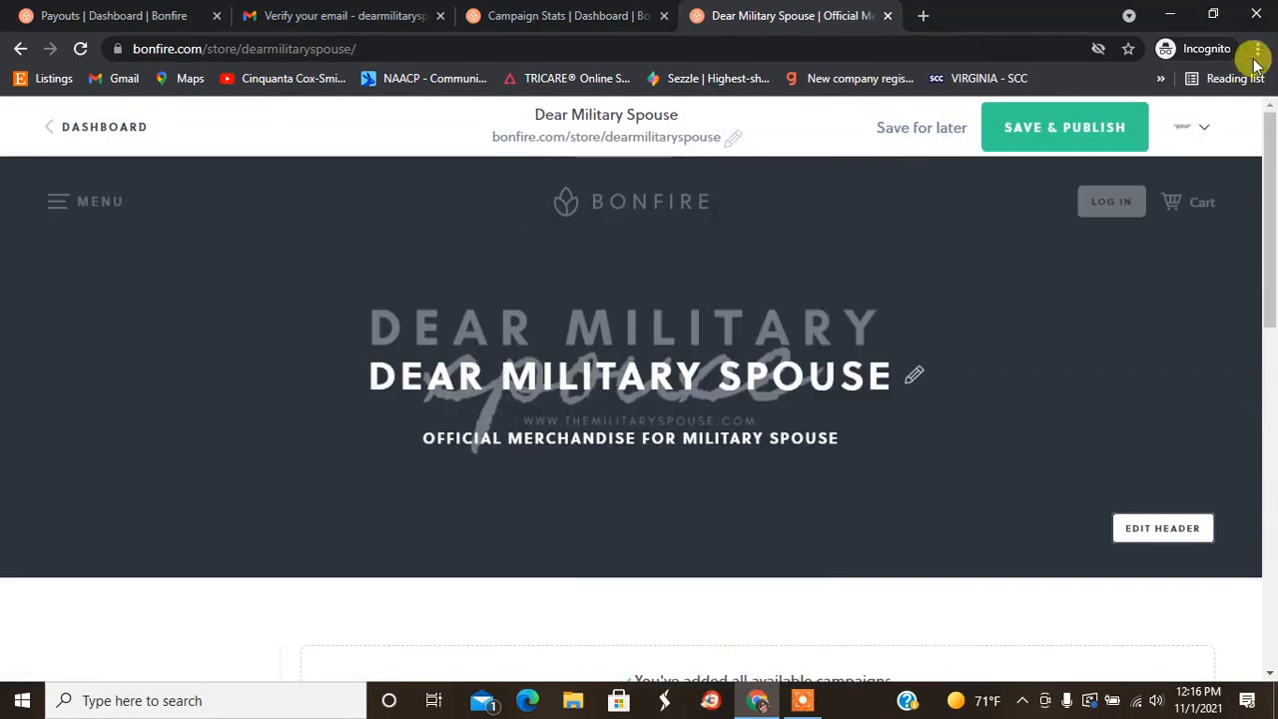
left_click(1048, 135)
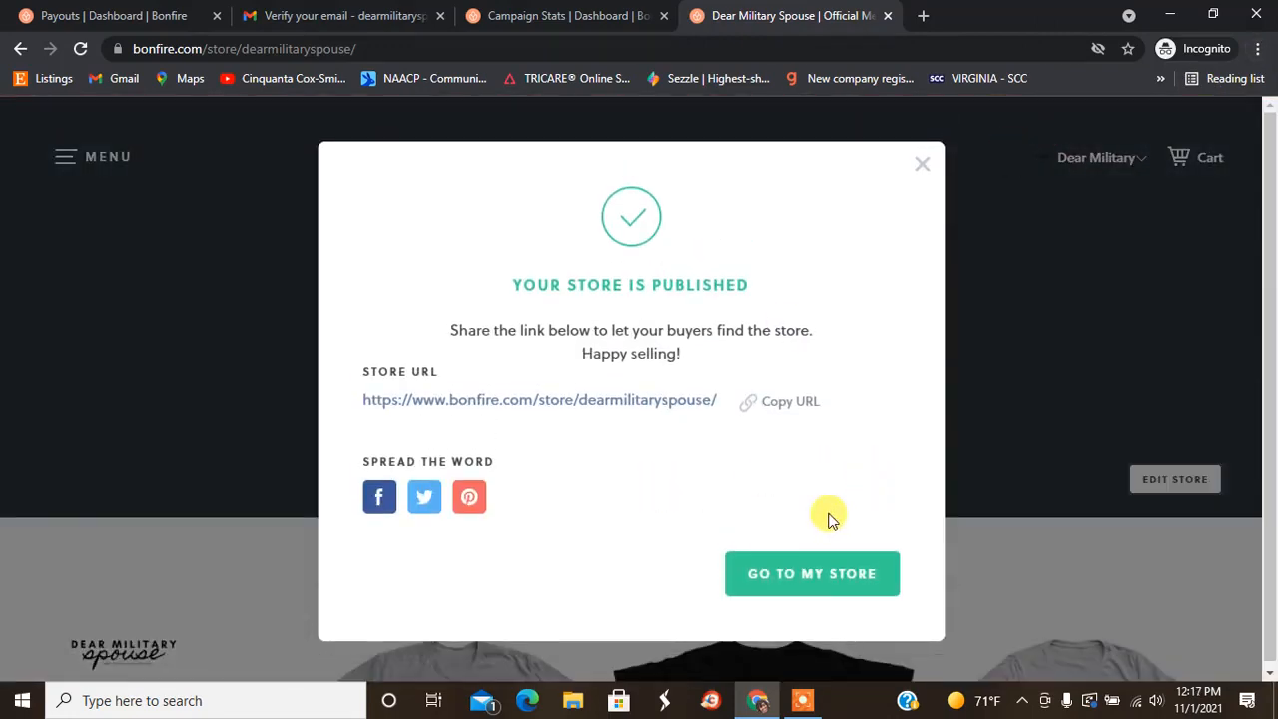
left_click(787, 575)
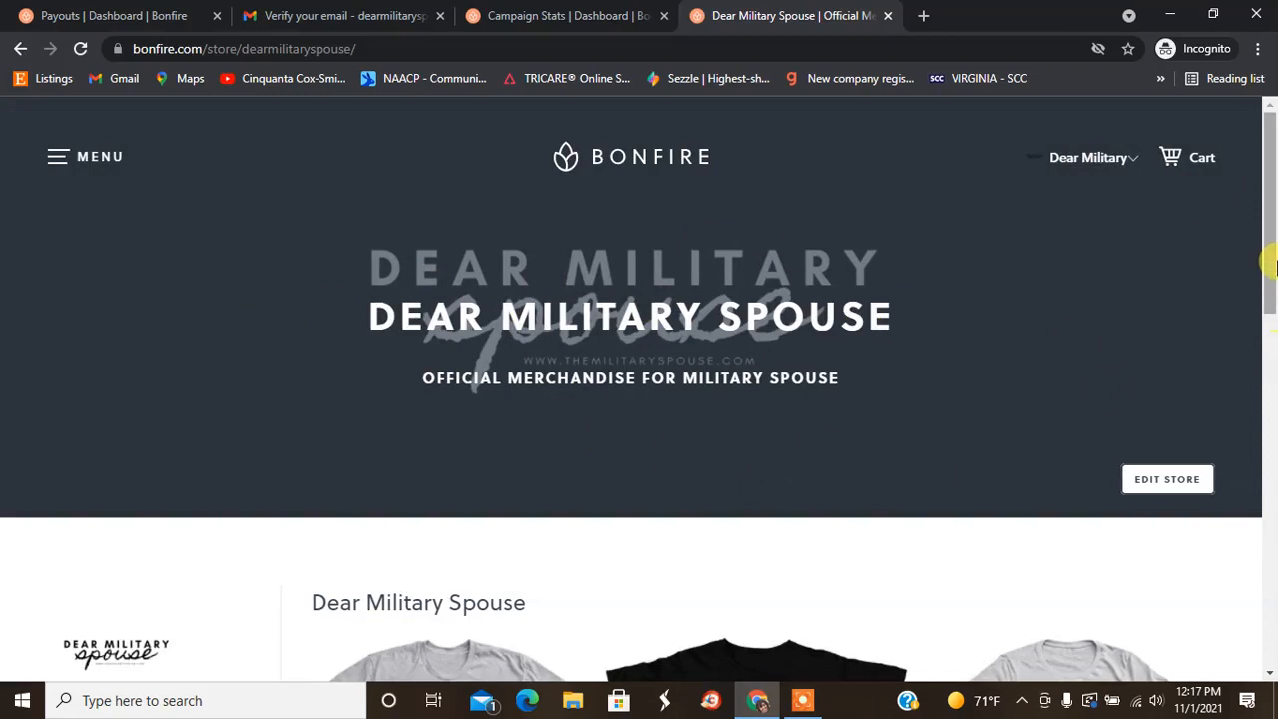
left_click_drag(1270, 224, 1272, 158)
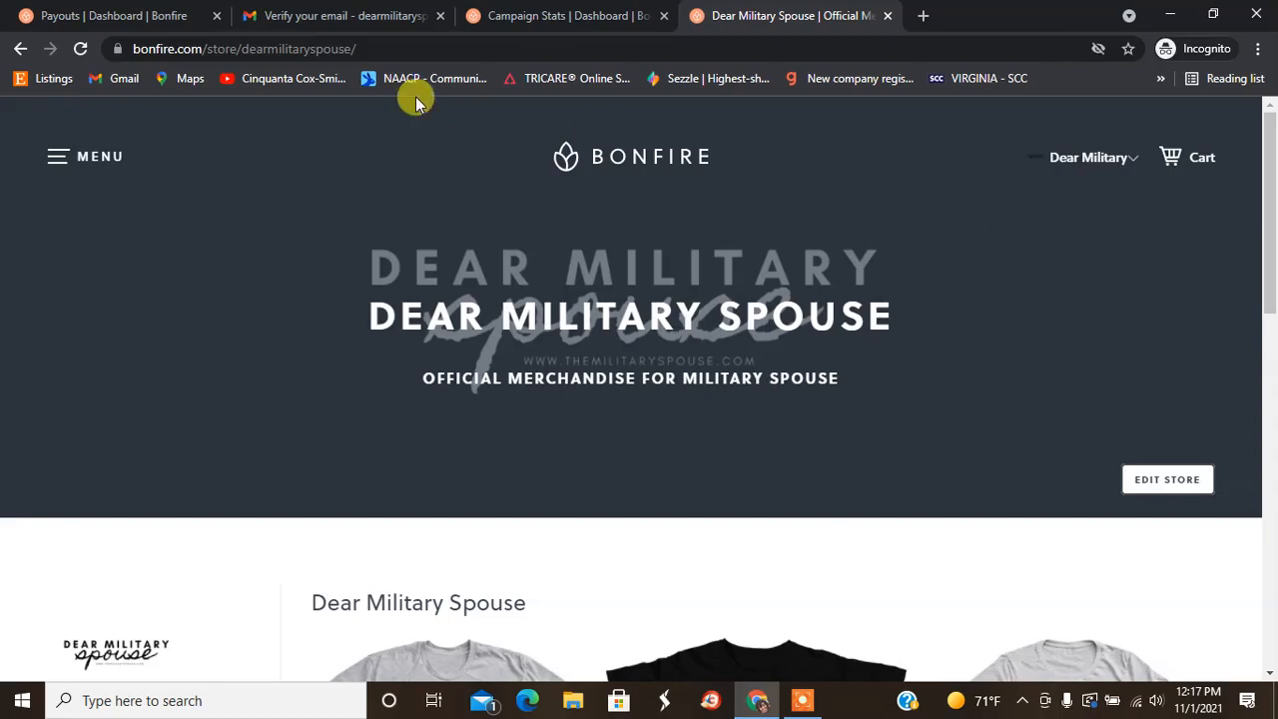
Step: Return to the dashboard overview and look over its campaigns, helpful guides, orders and payouts sections
left_click(62, 156)
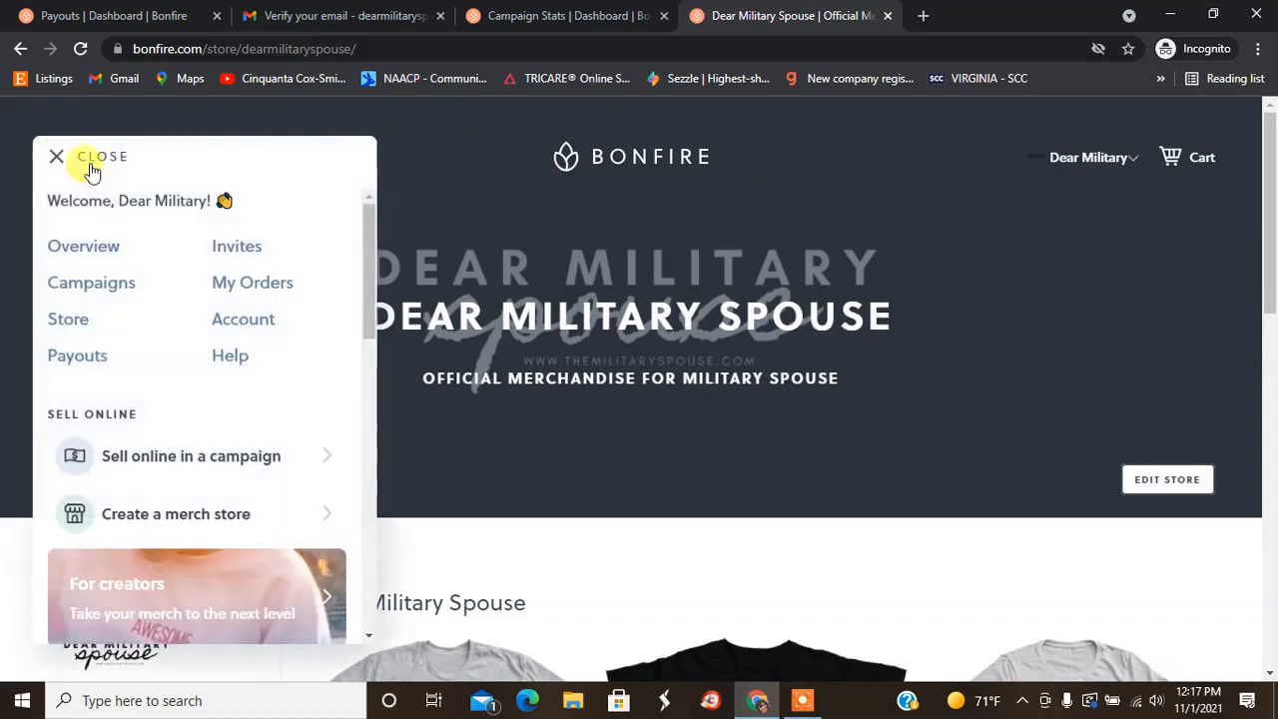
left_click(94, 251)
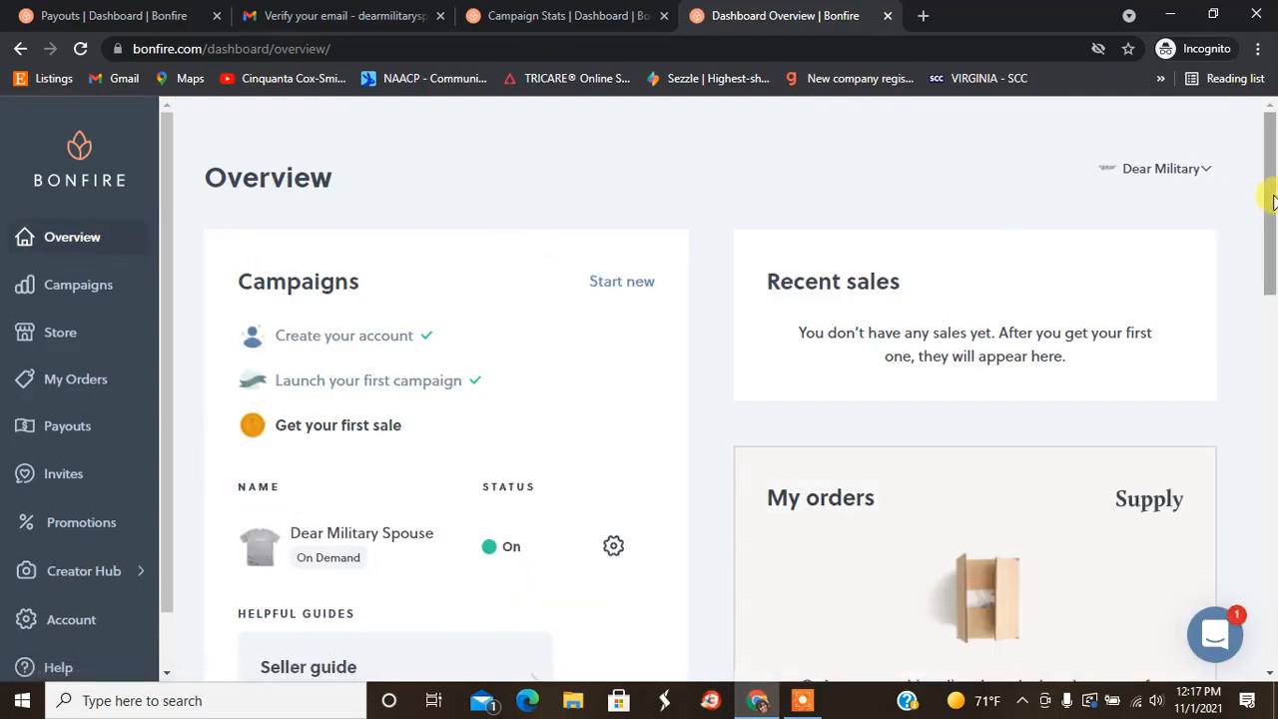
left_click_drag(1273, 202, 1271, 320)
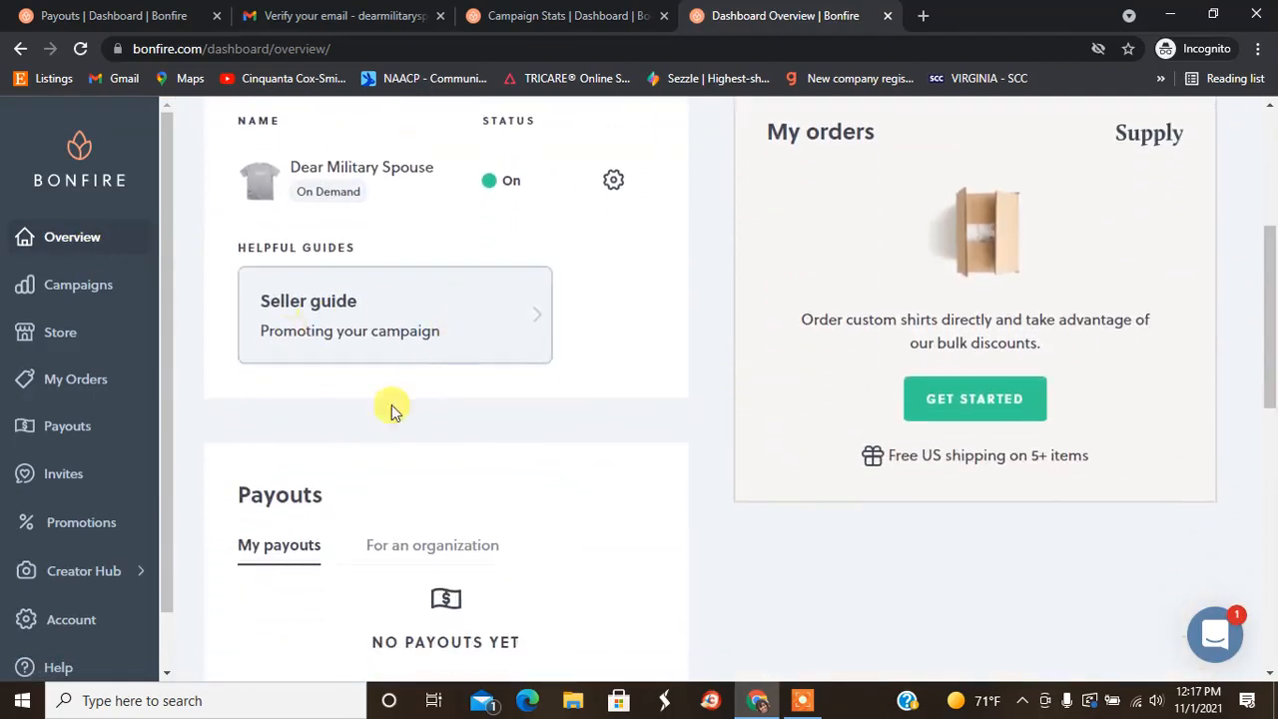
left_click_drag(1274, 313, 1264, 270)
left_click_drag(1268, 341, 1268, 180)
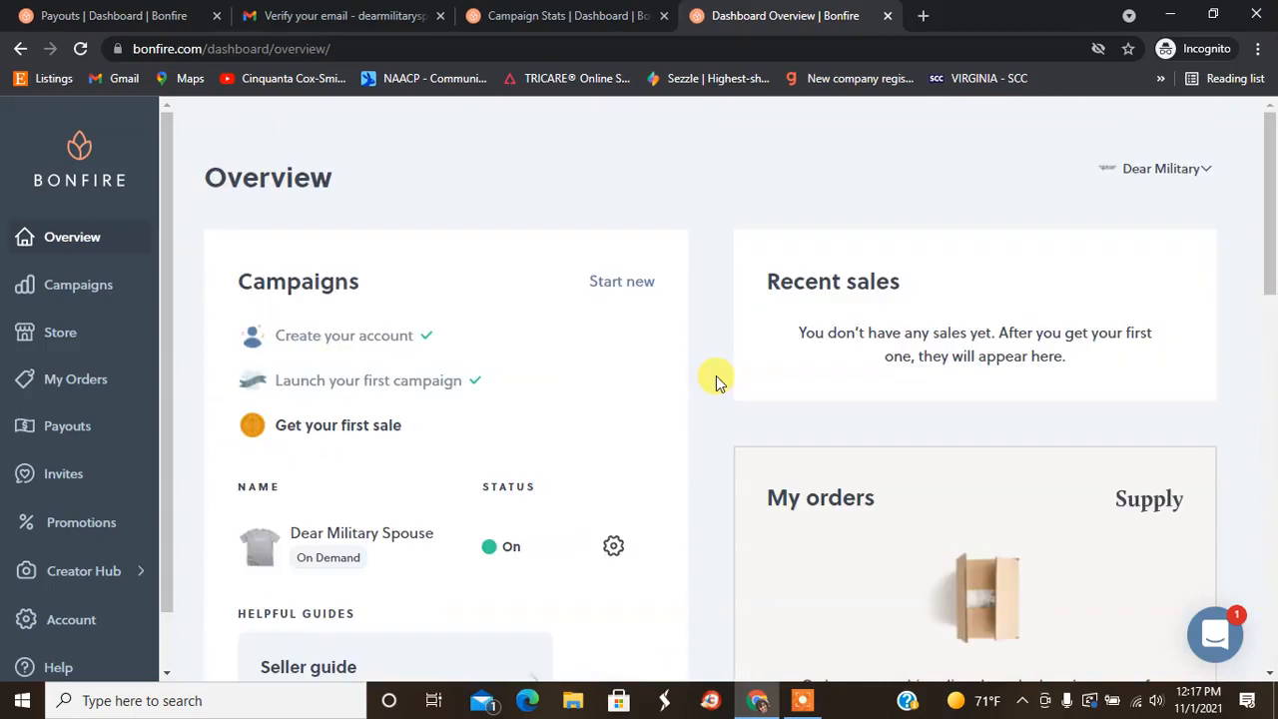